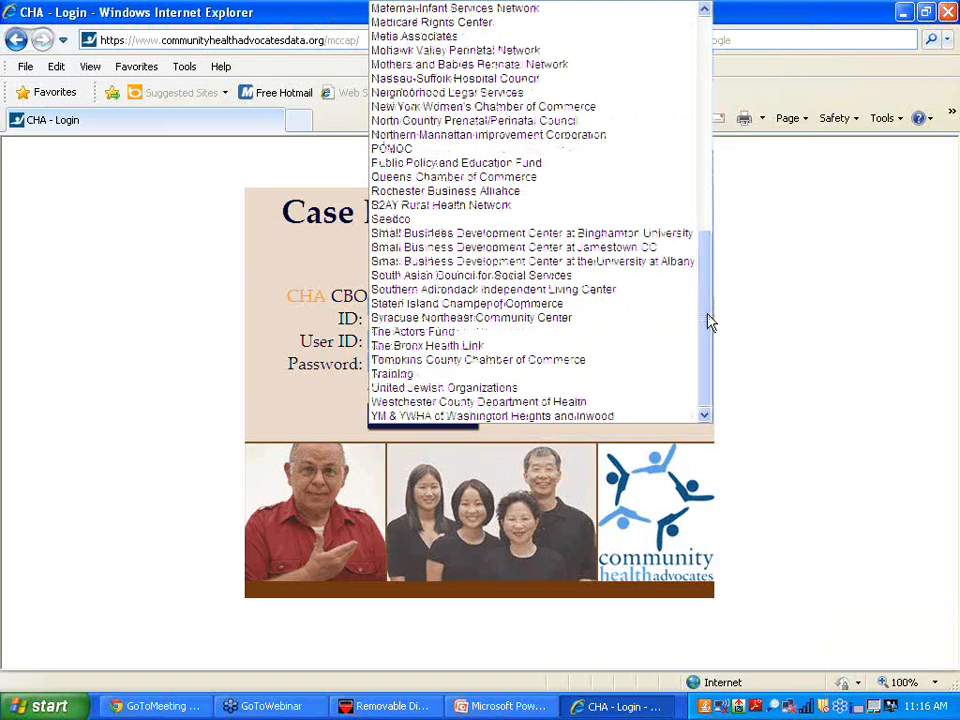
- Log in under the Training CBO with the case handler's user ID and password, correcting both entries
click(533, 383)
click(387, 342)
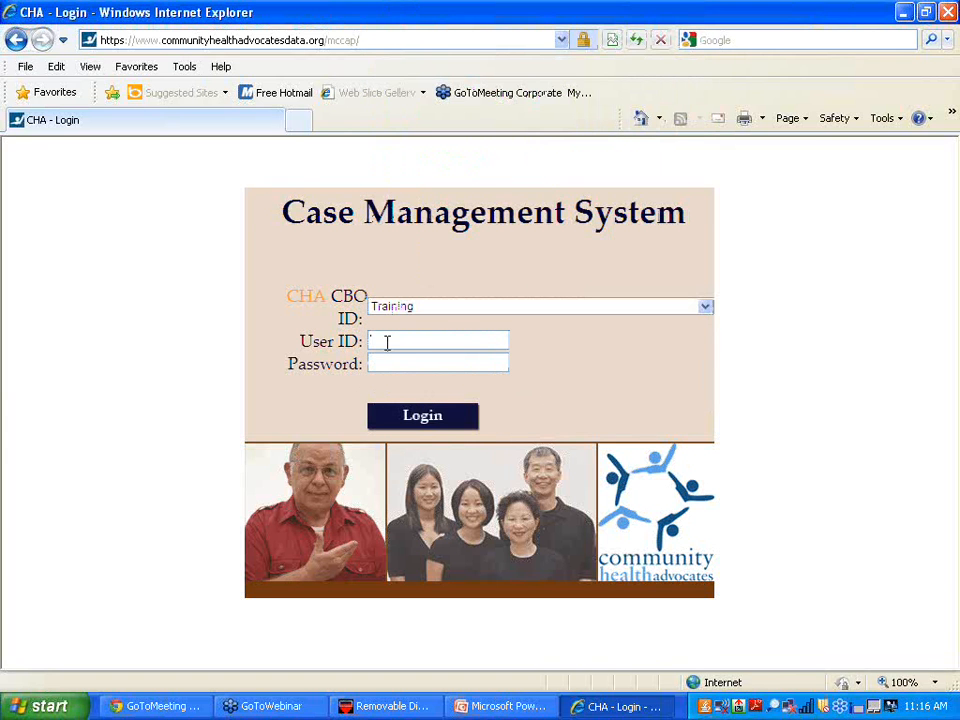
text(•••)
click(384, 362)
text(•••)
click(431, 338)
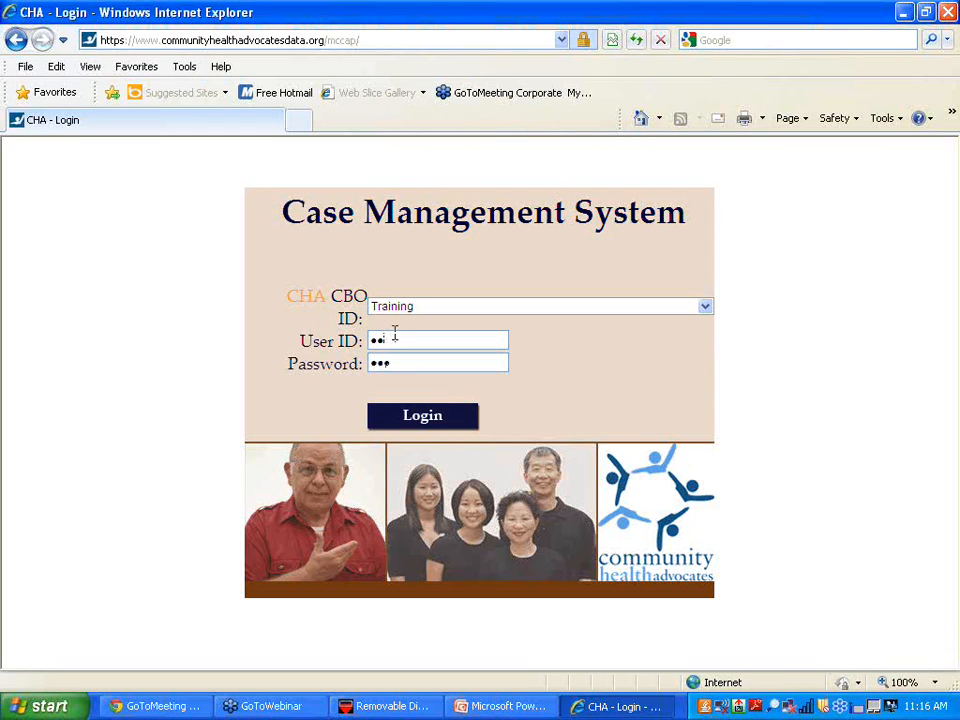
key(BackSpace)
key(BackSpace)
key(BackSpace)
text(•••)
click(395, 362)
key(BackSpace)
key(BackSpace)
key(BackSpace)
click(422, 424)
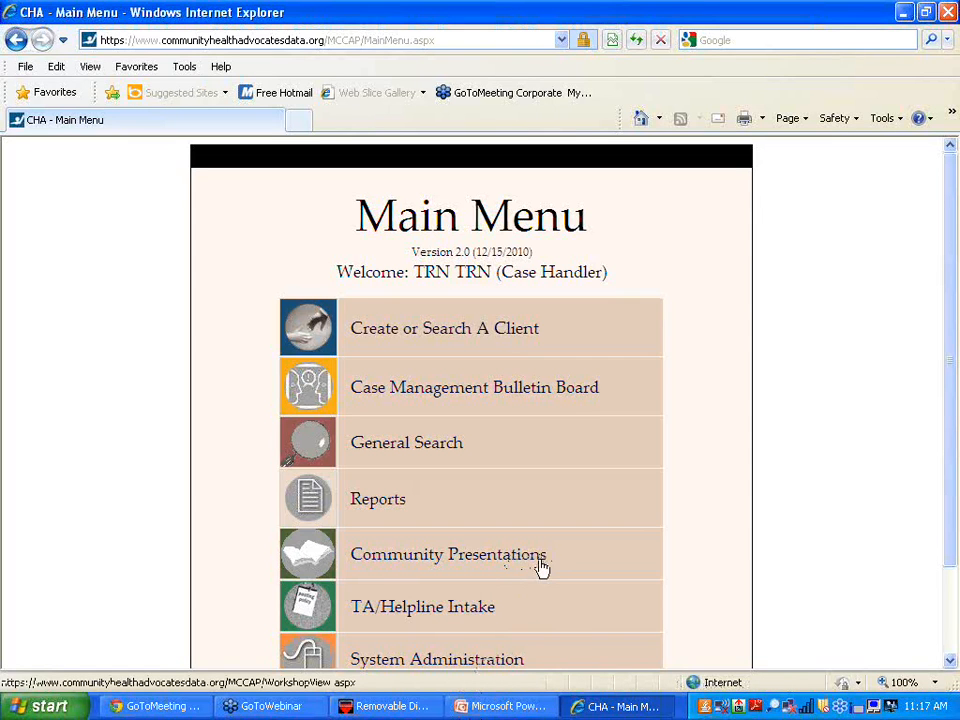
- Choose Create or Search A Client from the Main Menu
click(503, 340)
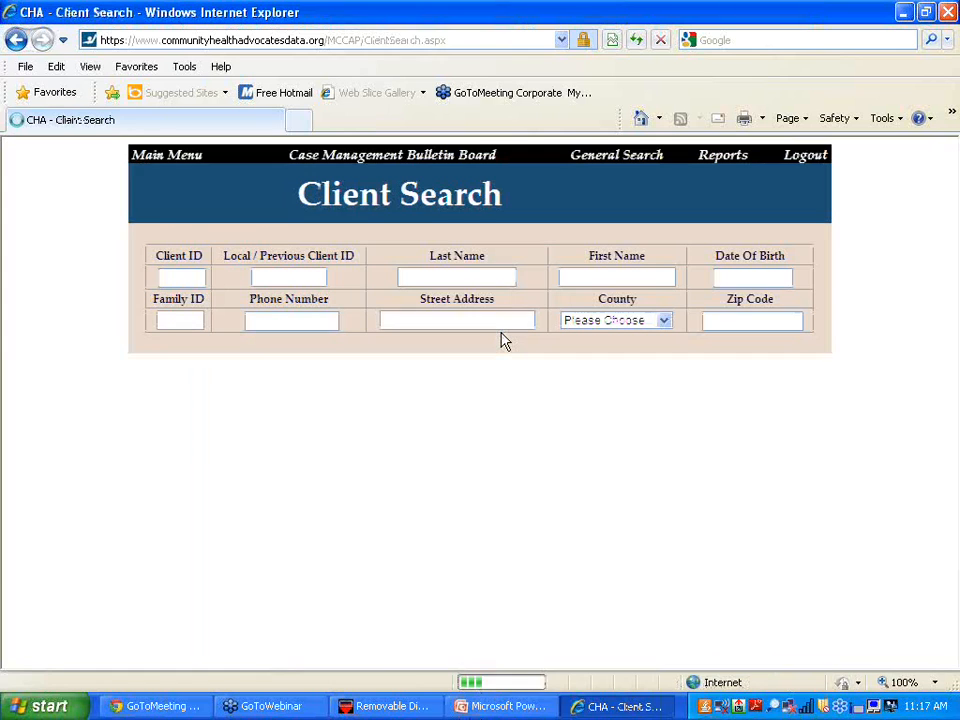
- Check the Local/Previous Client ID and Last Name search fields, then begin adding a new client
click(294, 277)
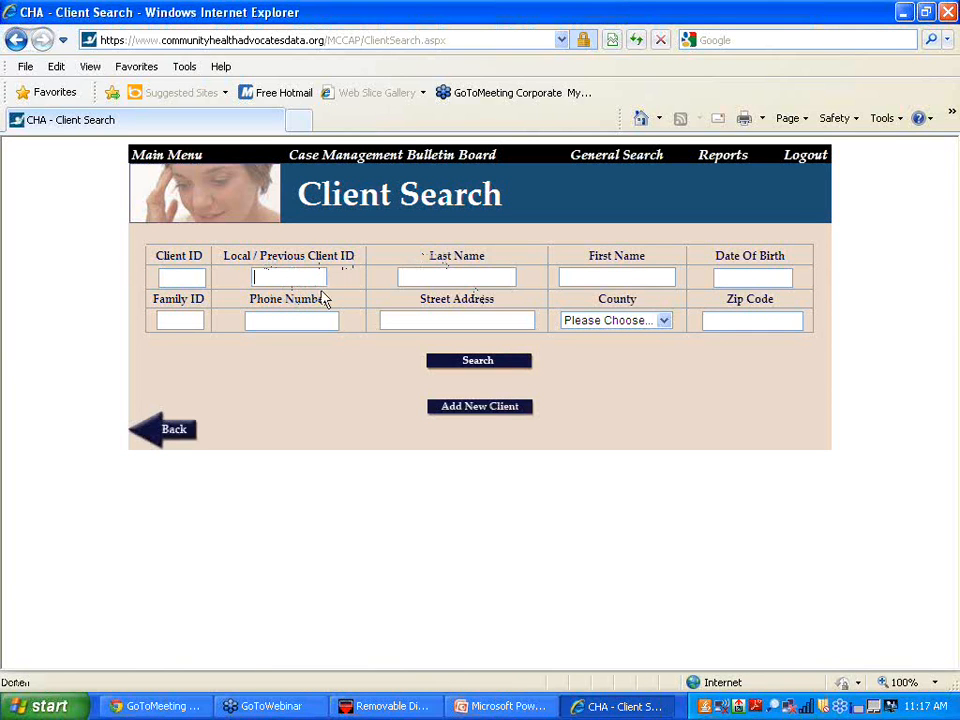
click(405, 277)
click(482, 412)
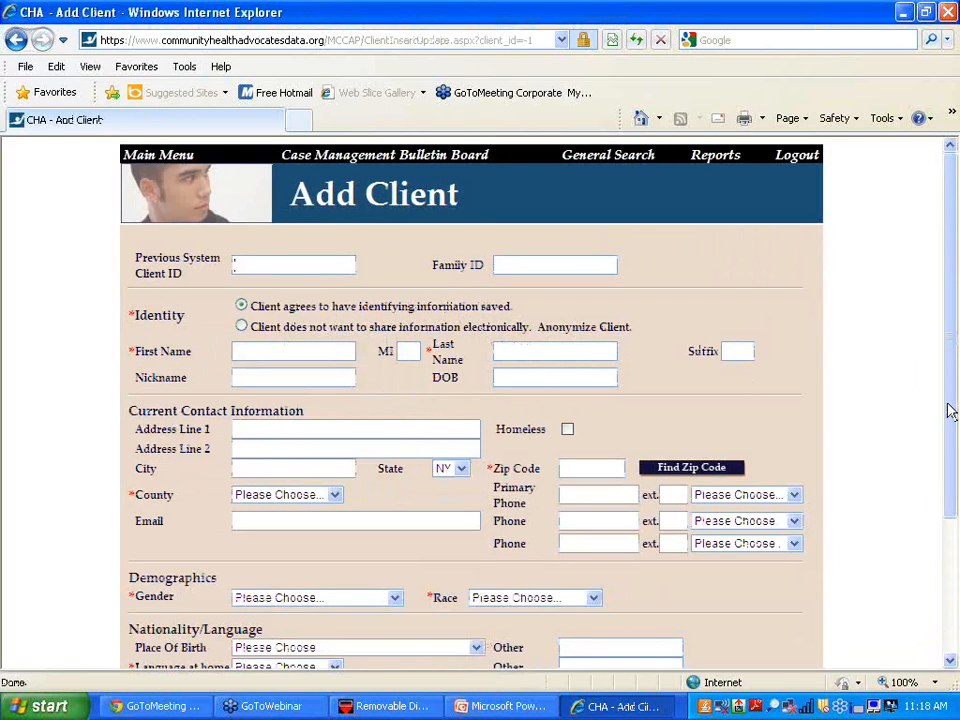
mouse_move(953, 416)
mouse_down()
mouse_move(955, 538)
mouse_move(955, 424)
mouse_move(955, 438)
mouse_up()
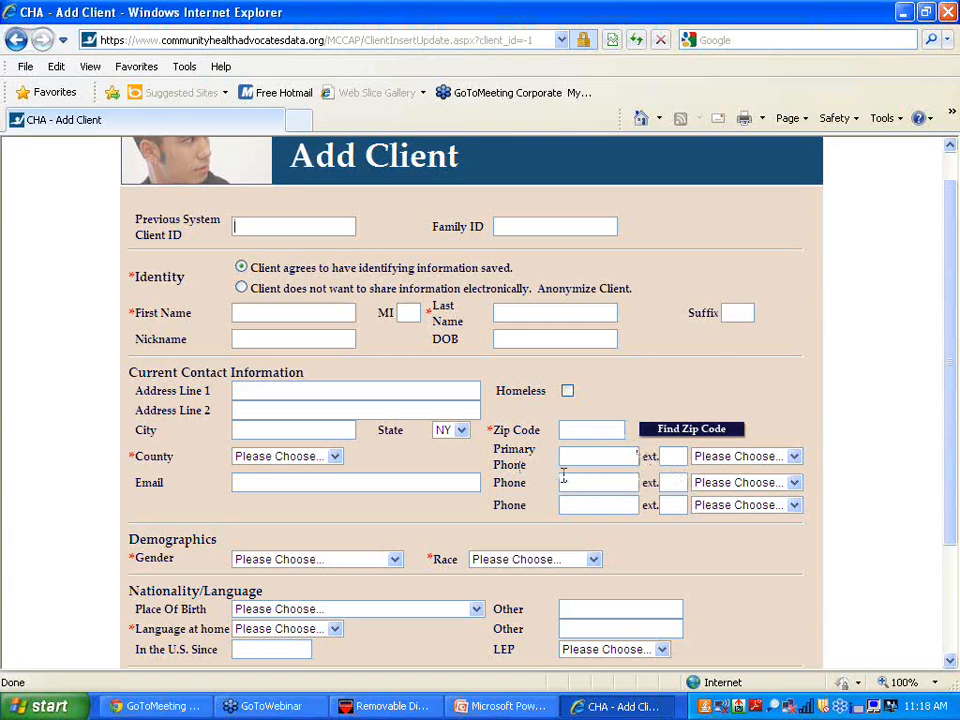
click(794, 456)
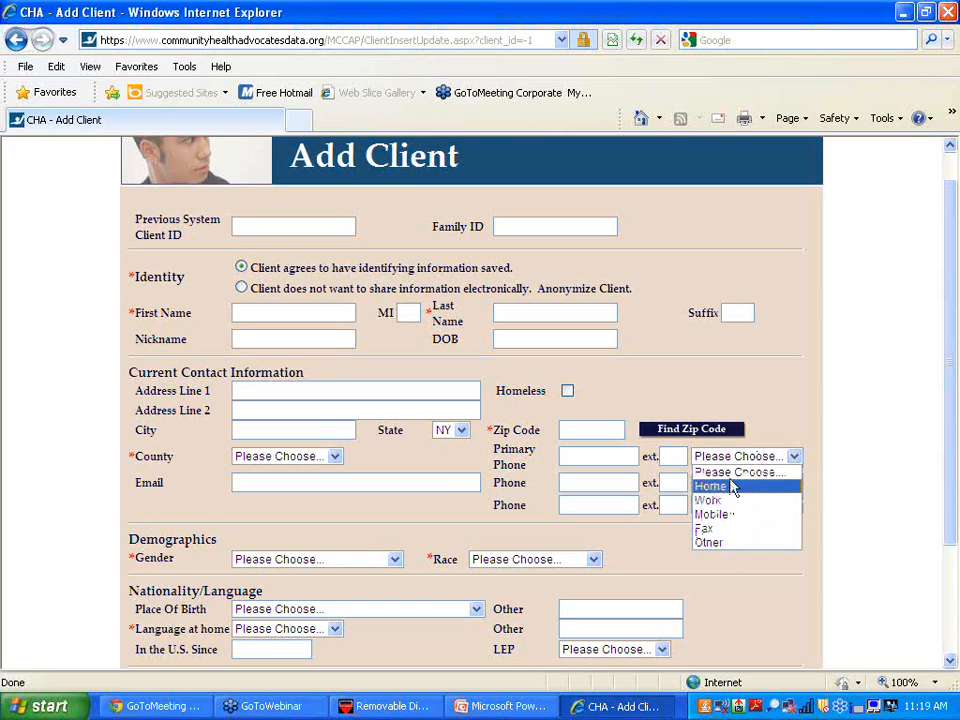
click(752, 395)
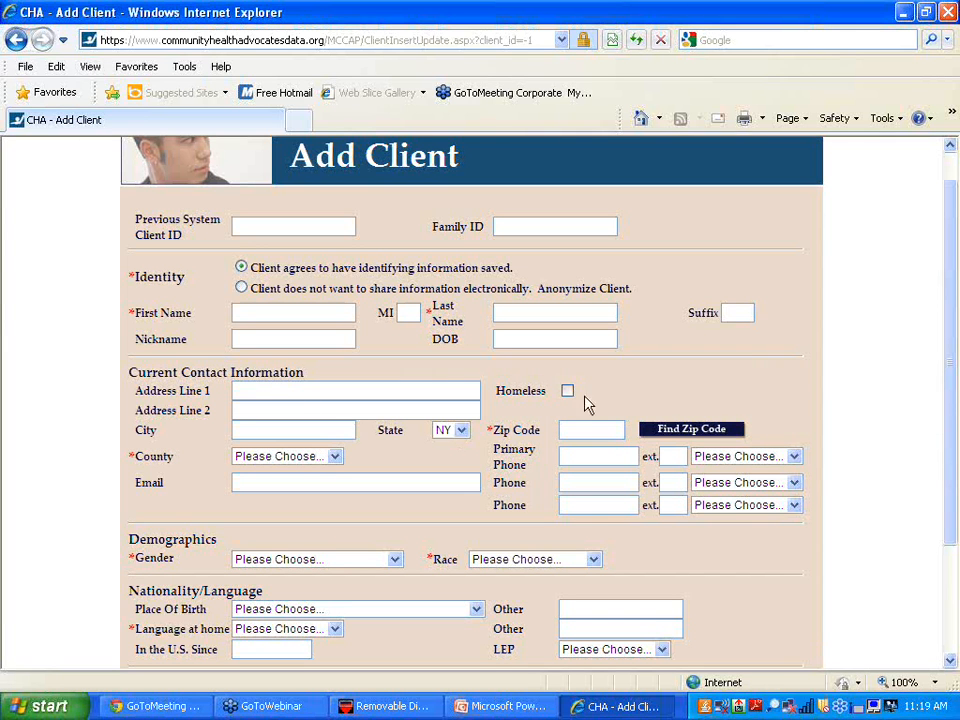
drag(955, 441, 956, 561)
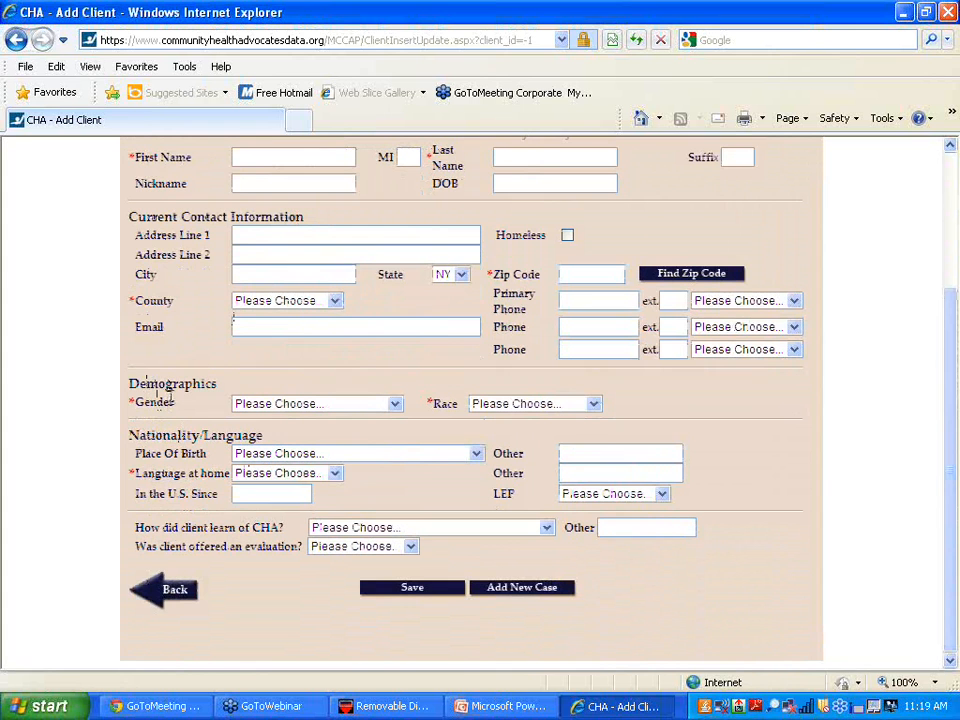
click(395, 404)
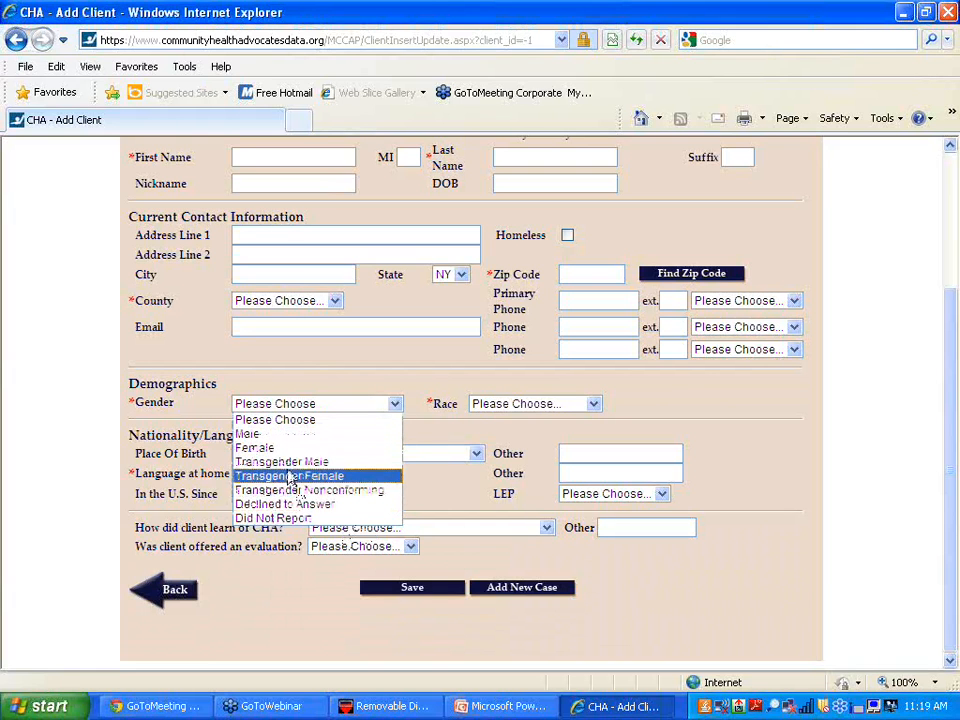
click(313, 382)
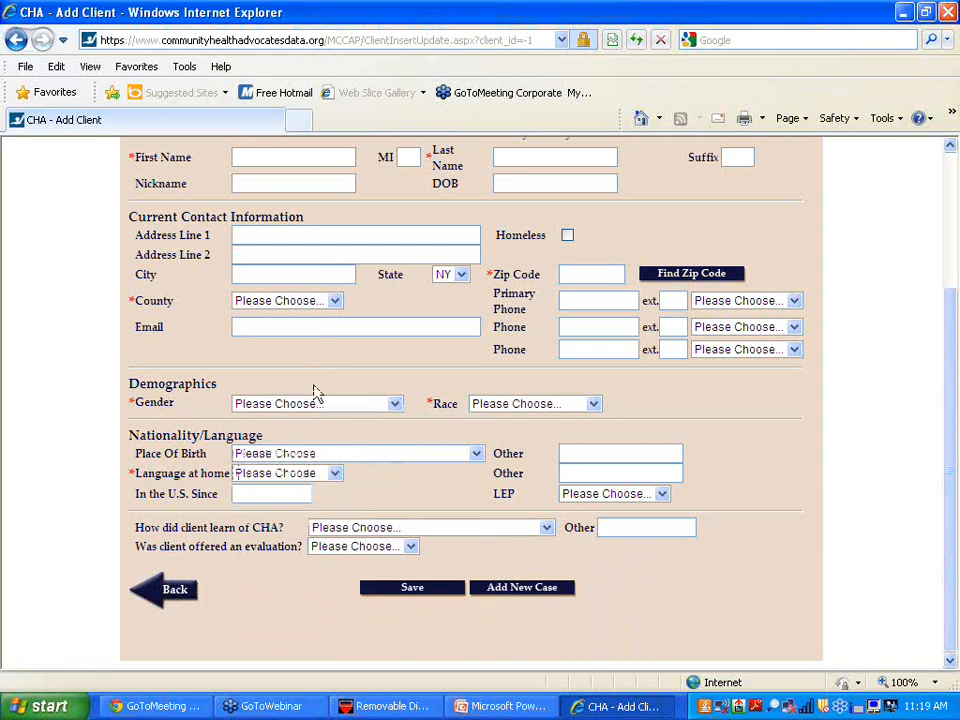
click(594, 404)
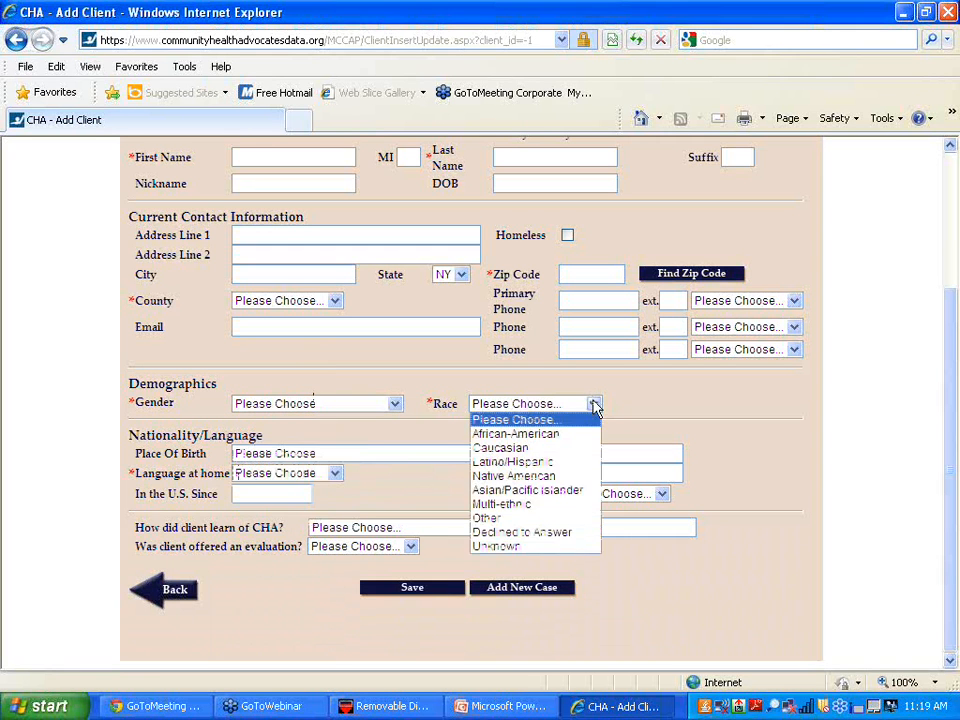
click(417, 385)
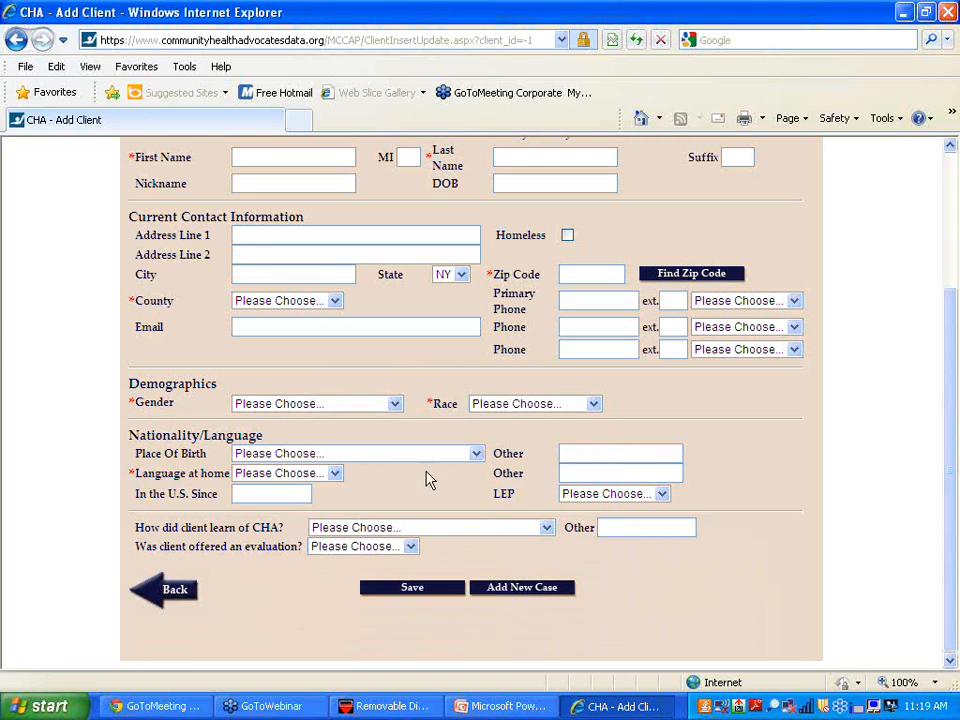
click(336, 476)
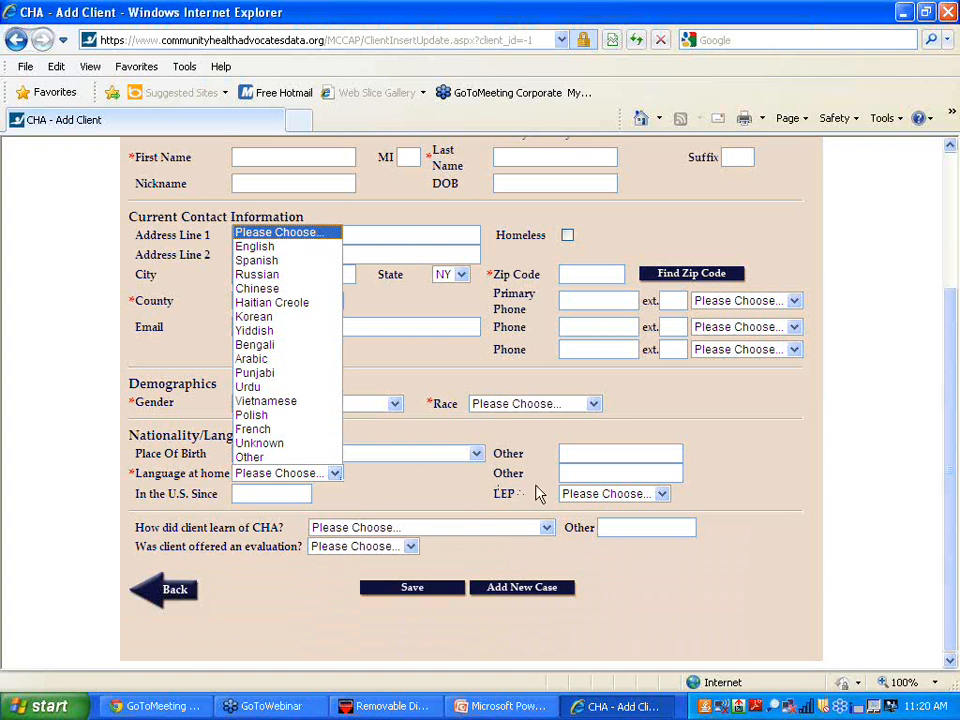
click(663, 494)
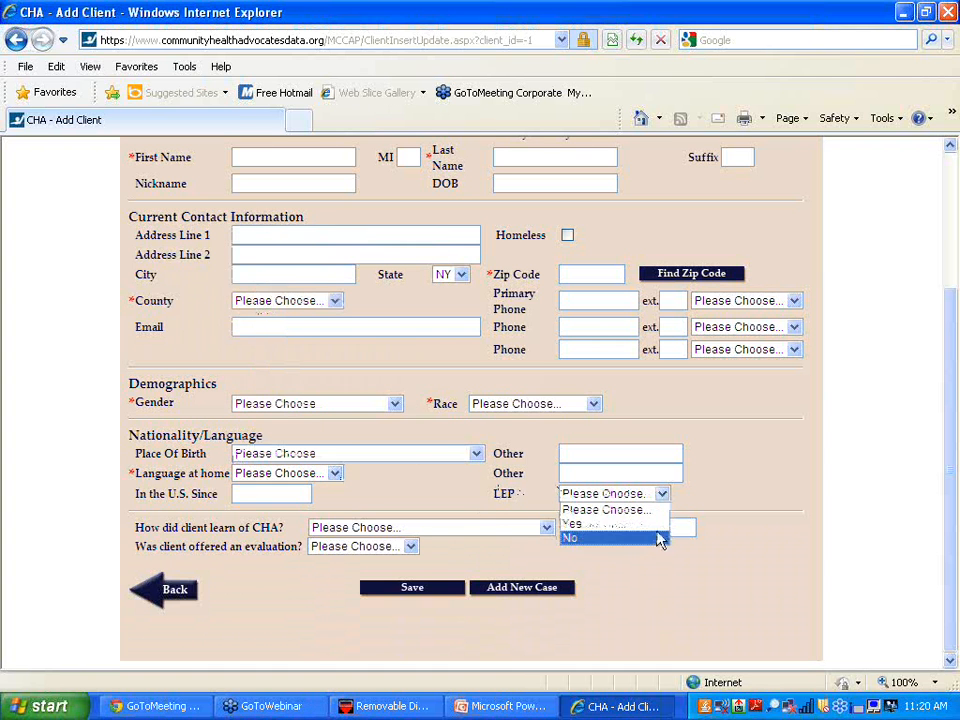
click(643, 589)
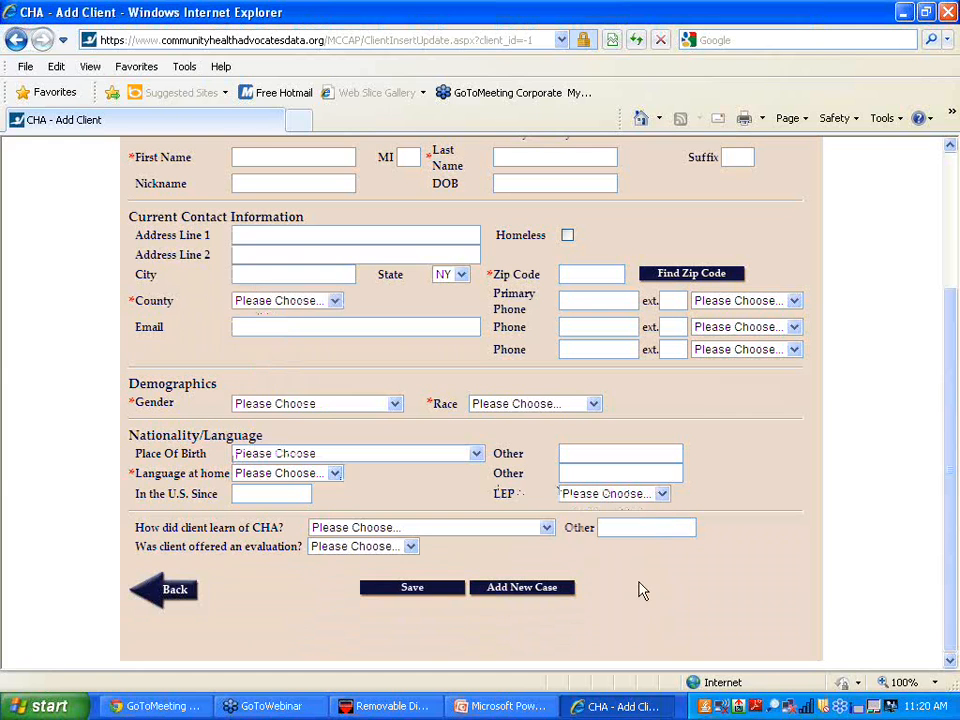
click(548, 532)
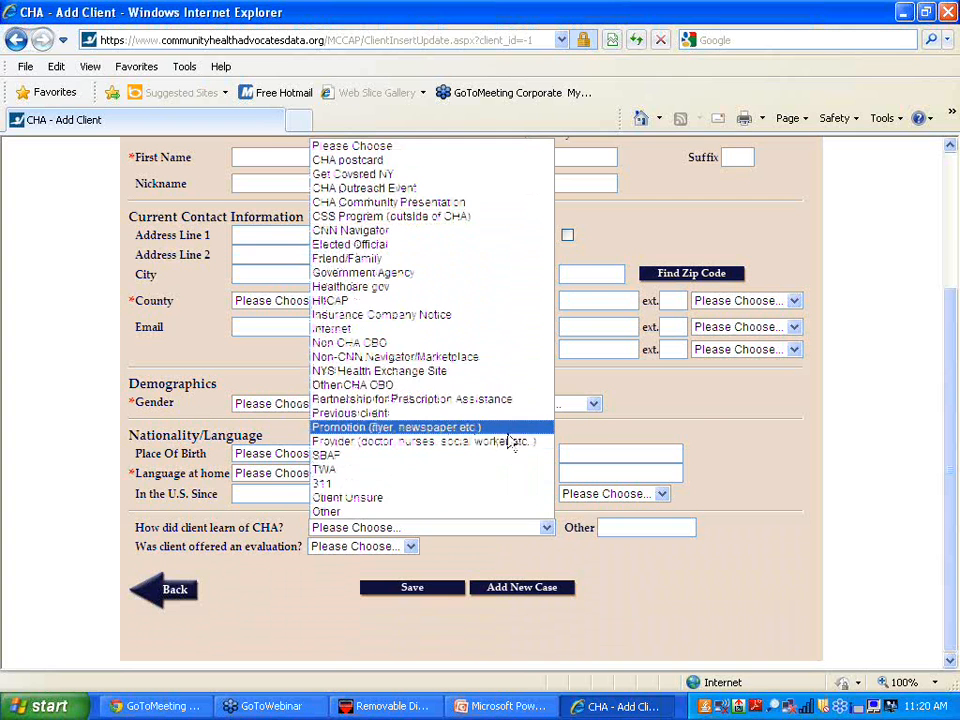
click(697, 427)
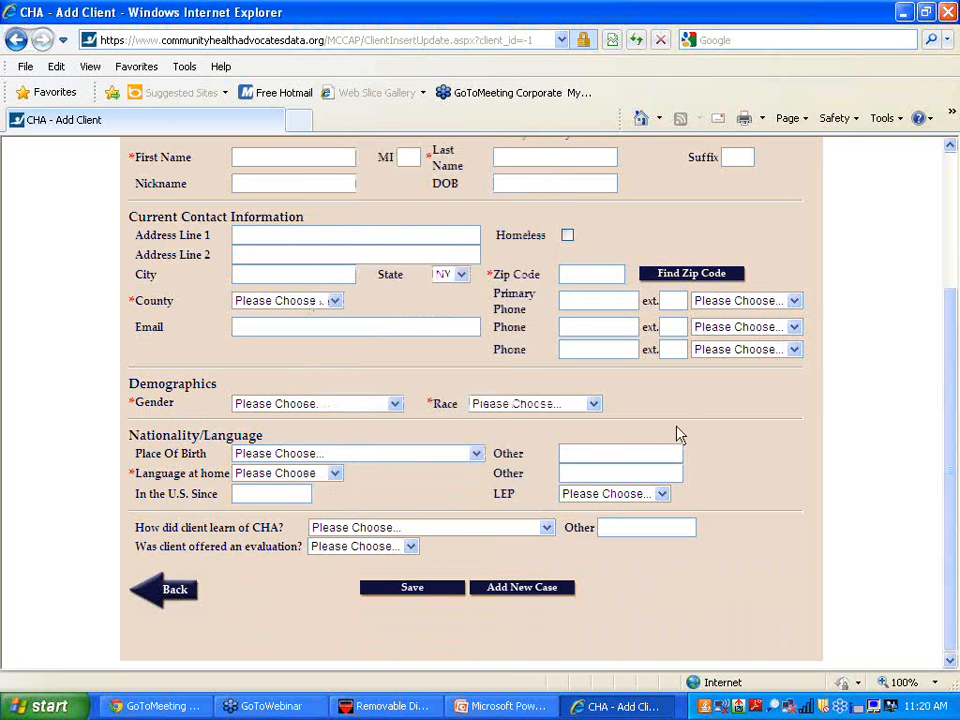
click(409, 548)
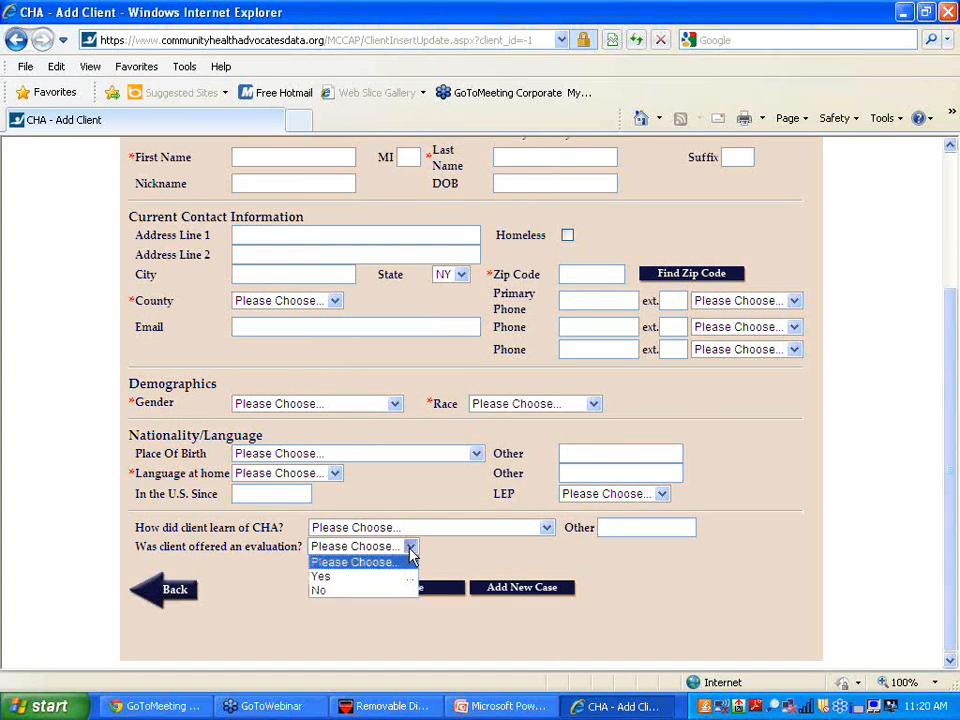
click(361, 612)
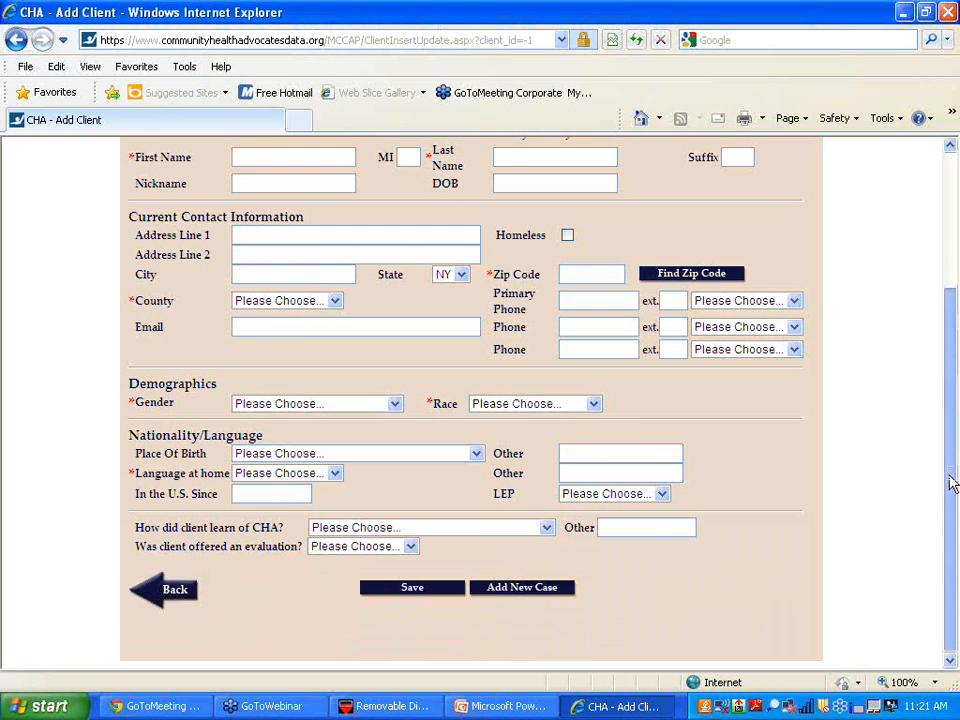
- Enter name 'test test', zip 3, county Livingston, gender Did Not Report and race Native American
drag(955, 482, 921, 326)
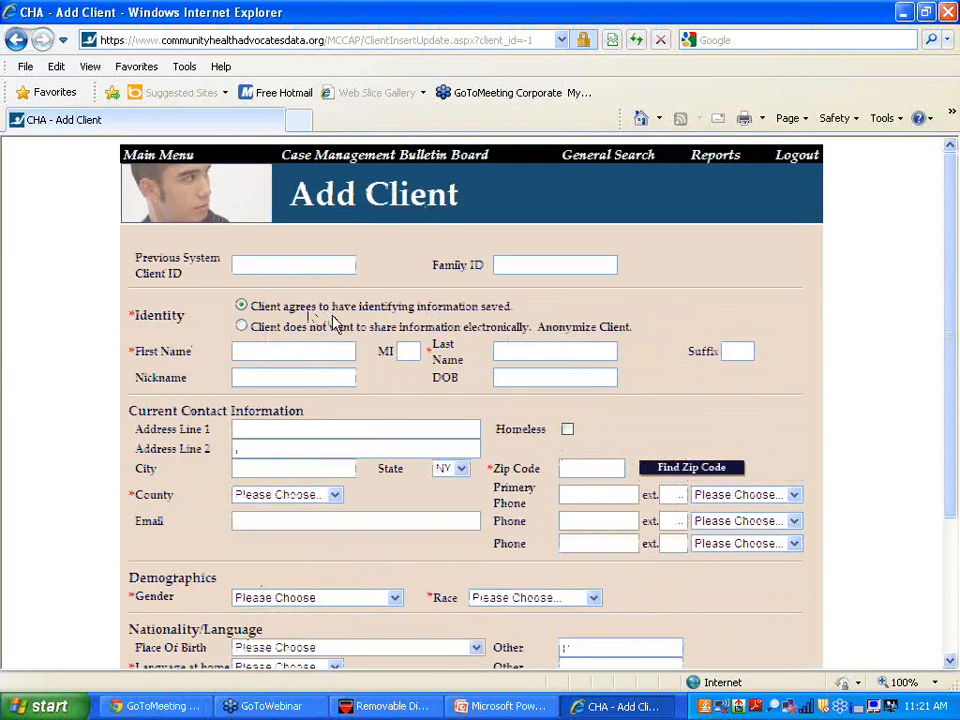
click(285, 354)
text(test)
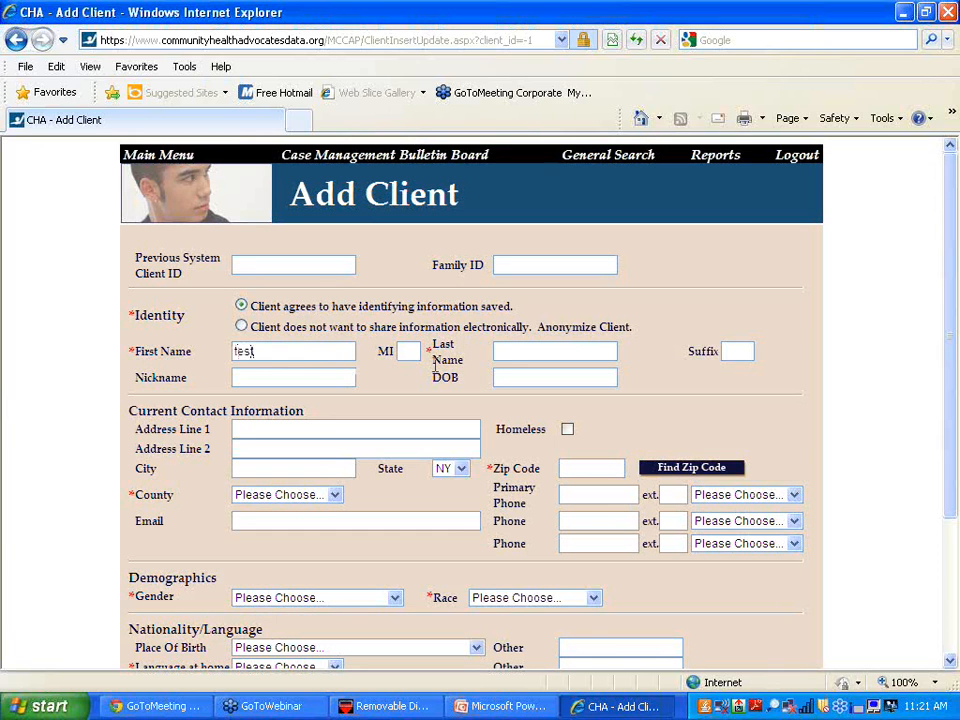
click(508, 354)
text(test)
click(583, 462)
text(3)
click(334, 498)
click(294, 438)
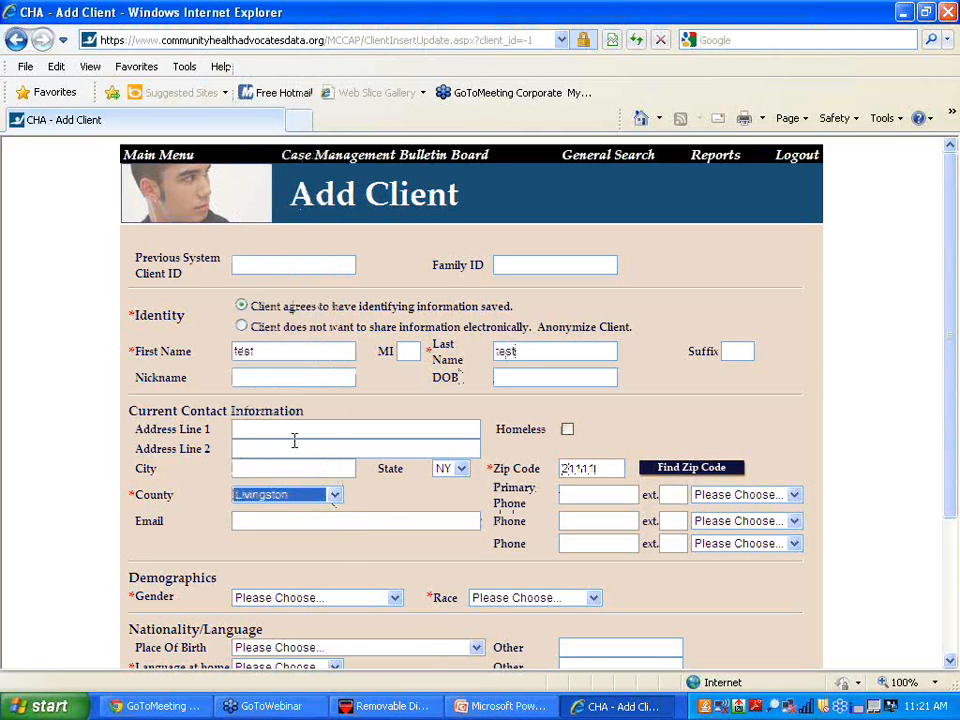
click(394, 597)
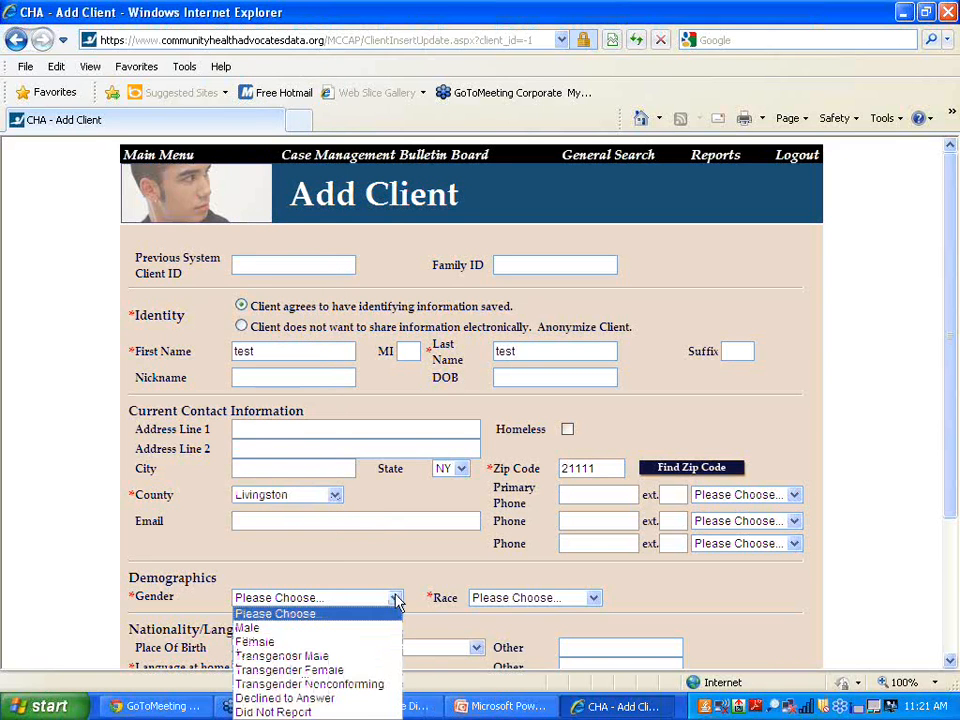
click(330, 712)
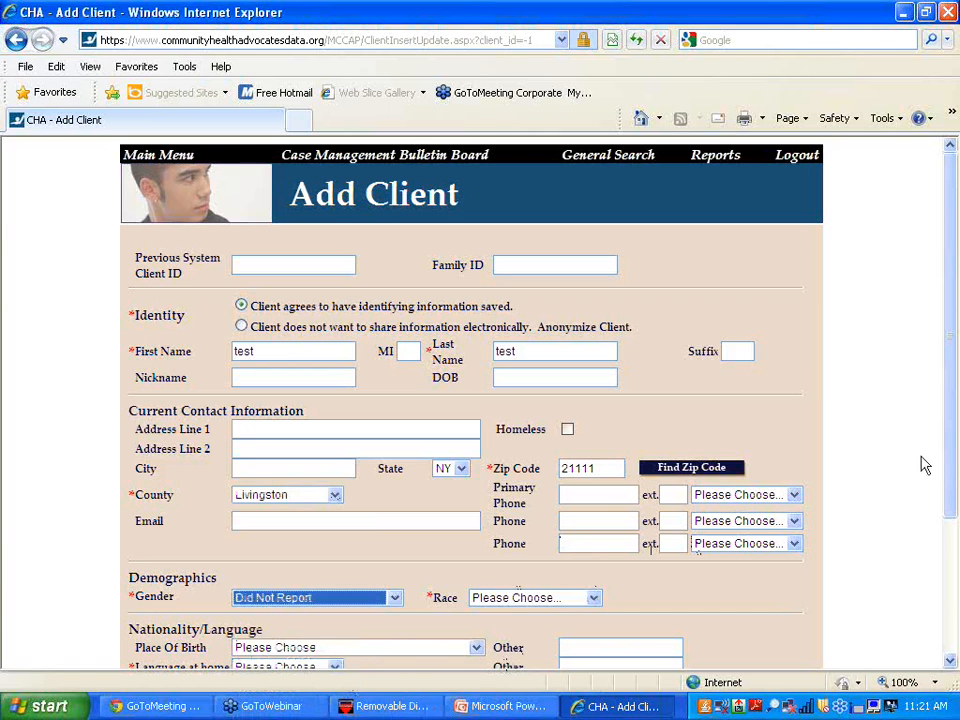
scroll(948, 463, down, 3)
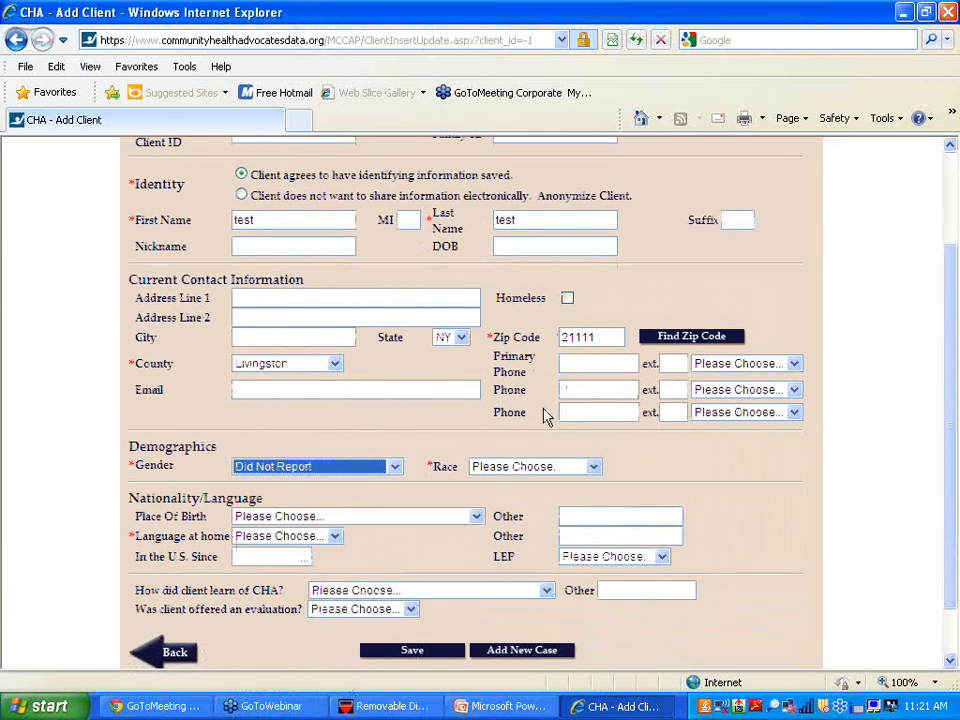
click(590, 467)
click(540, 537)
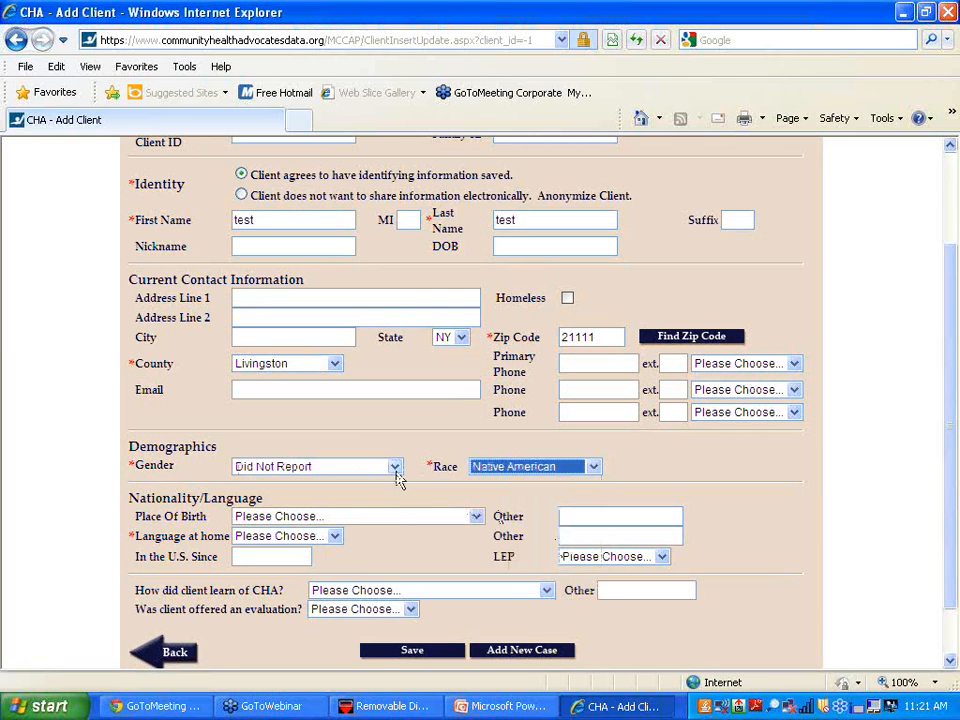
- Change gender to Transgender Male and set English, Elected Official referral, and evaluation offered No
click(396, 470)
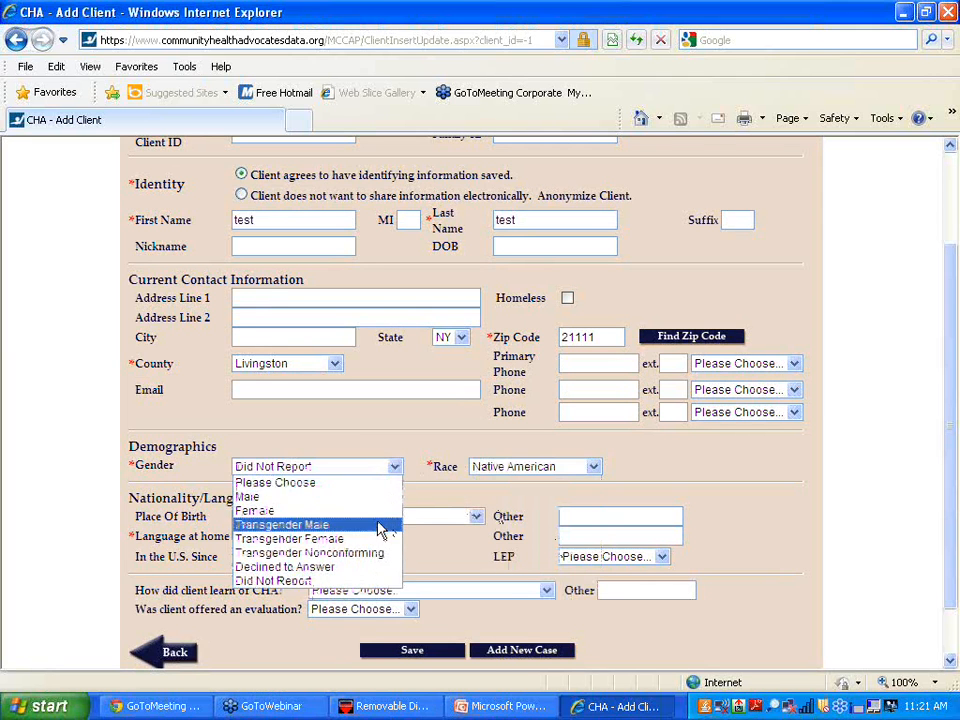
click(382, 526)
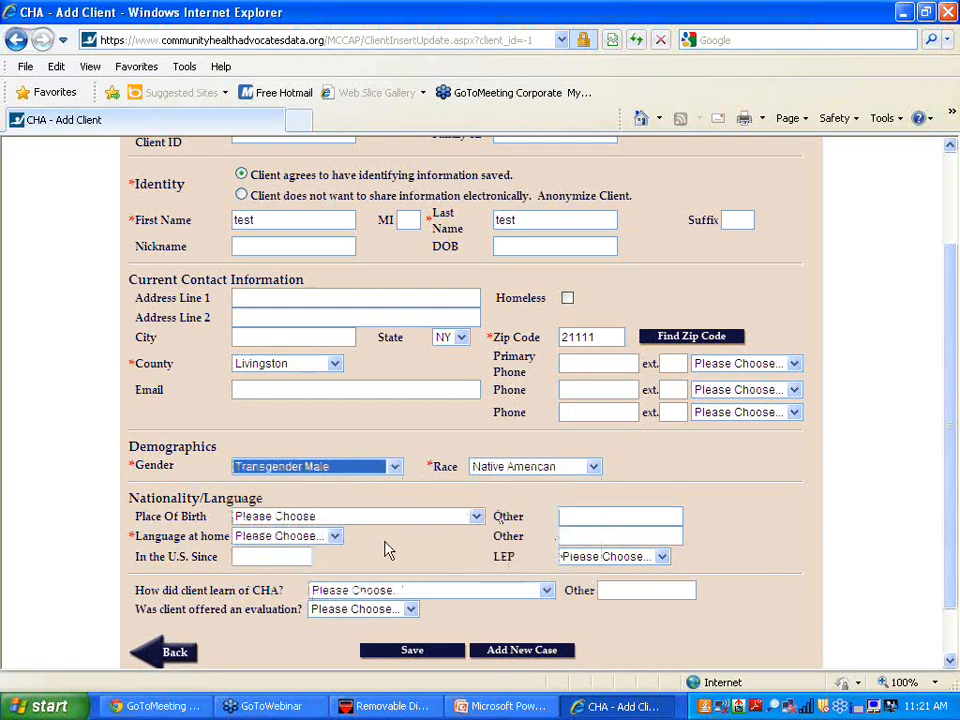
click(335, 538)
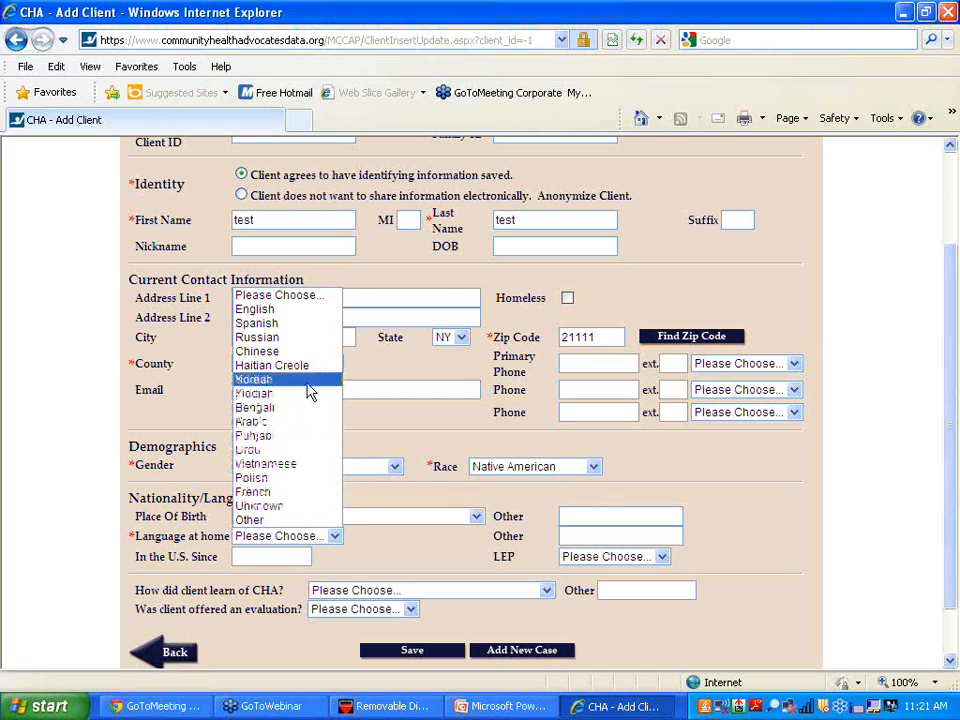
click(305, 311)
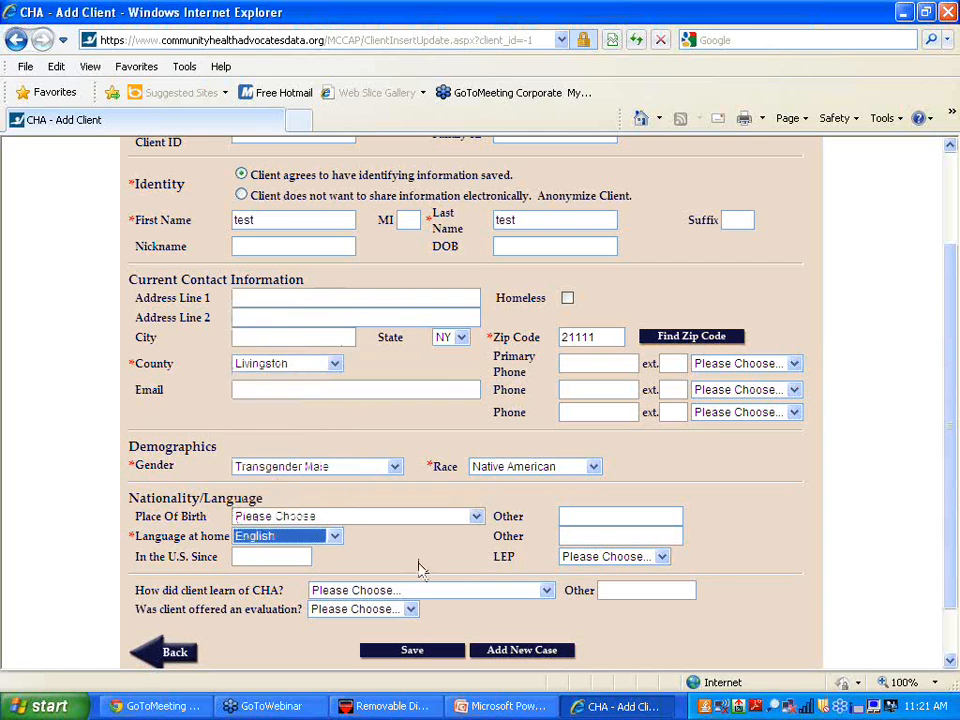
click(546, 590)
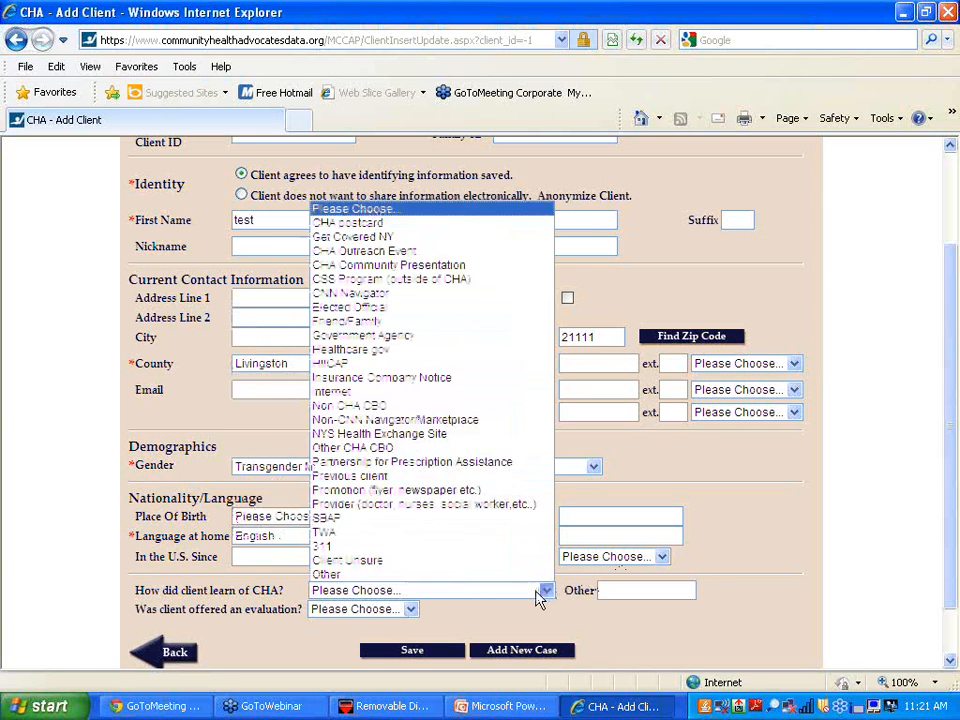
click(440, 318)
click(400, 612)
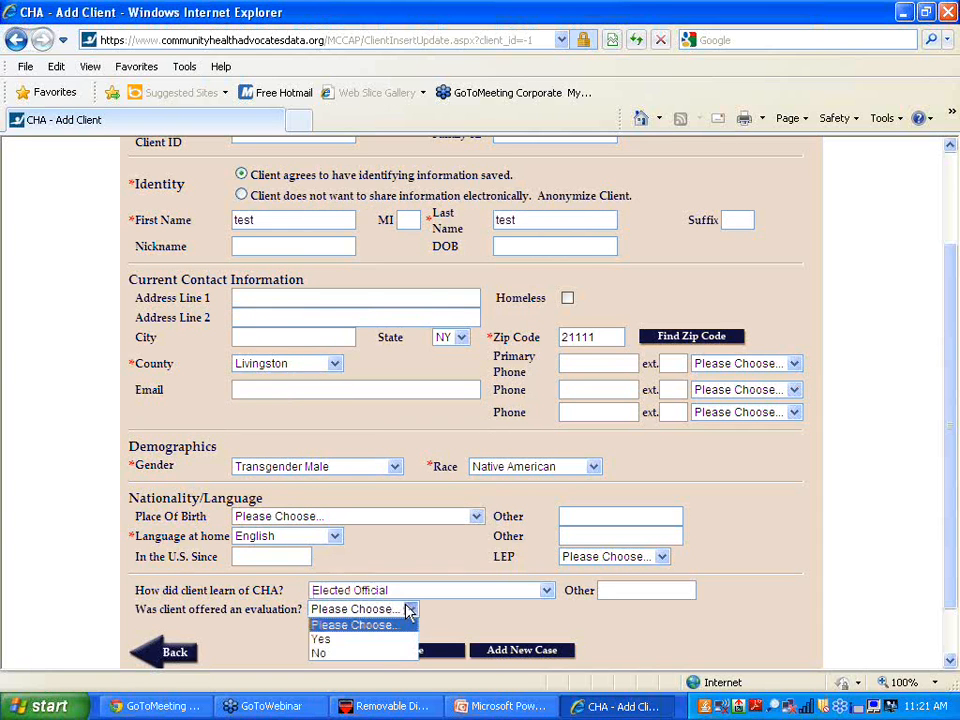
click(384, 653)
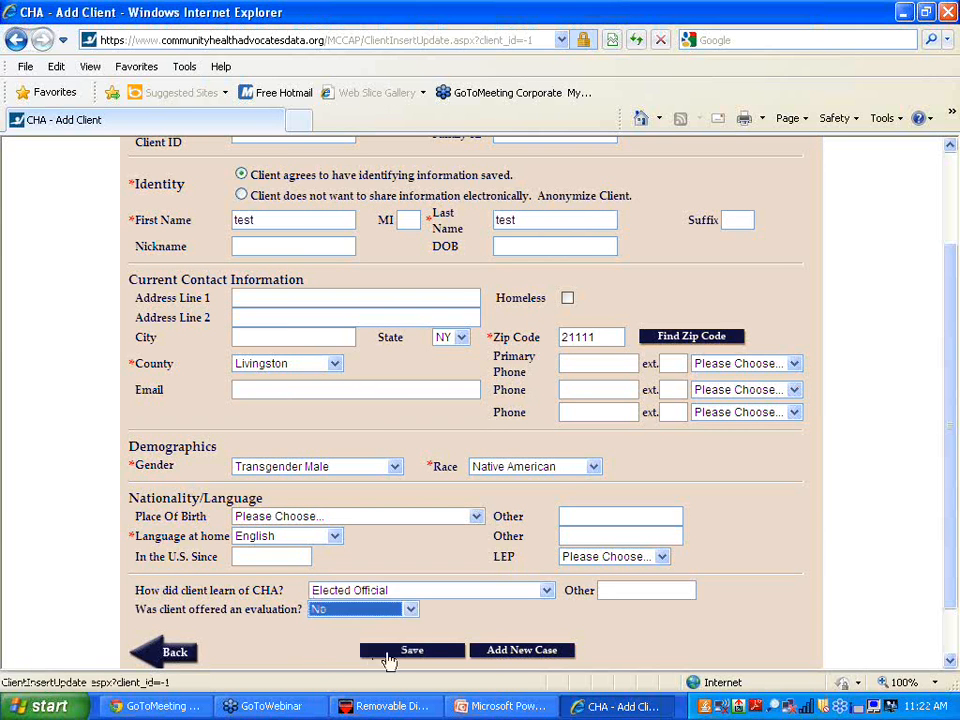
- Add a new case for the client with Age Range 27 - 45 and service language English
click(529, 651)
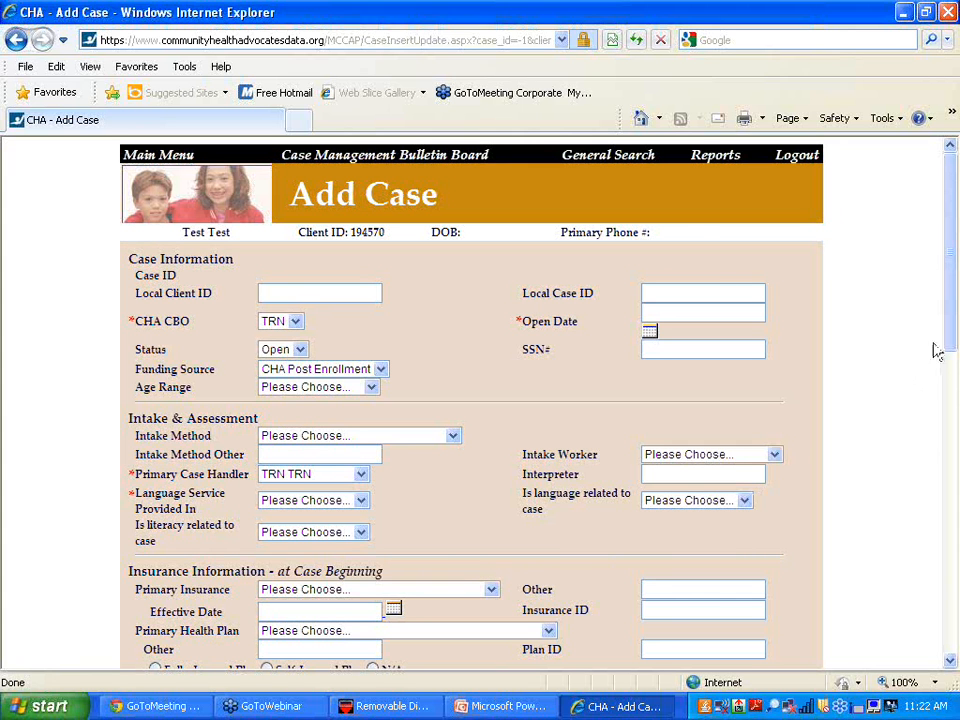
mouse_move(949, 336)
mouse_down()
mouse_move(939, 467)
mouse_move(949, 332)
mouse_move(934, 392)
mouse_up()
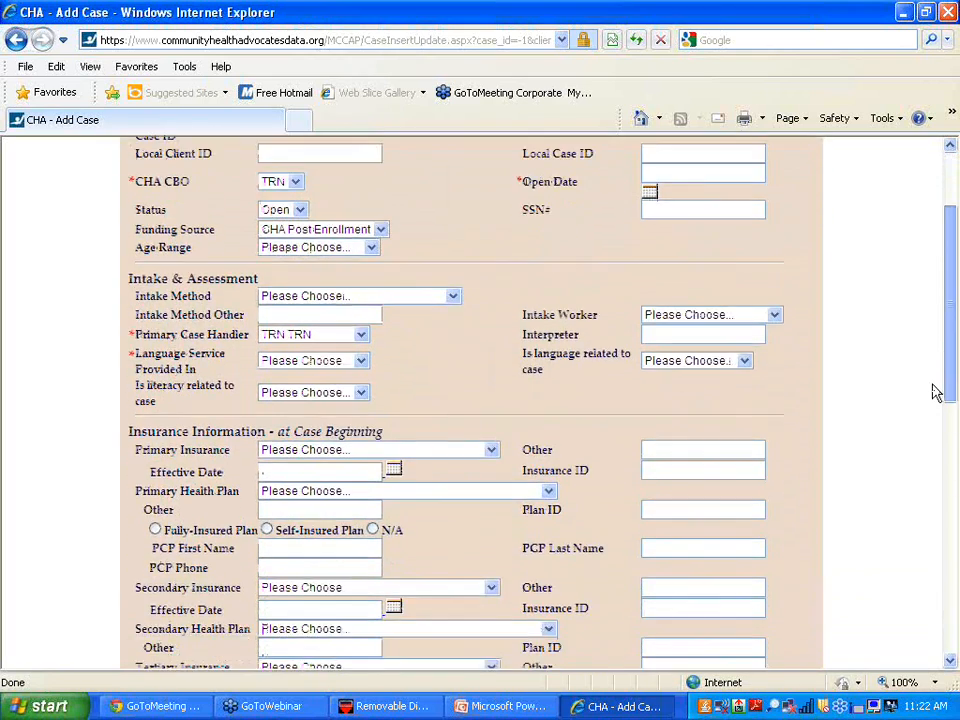
click(370, 248)
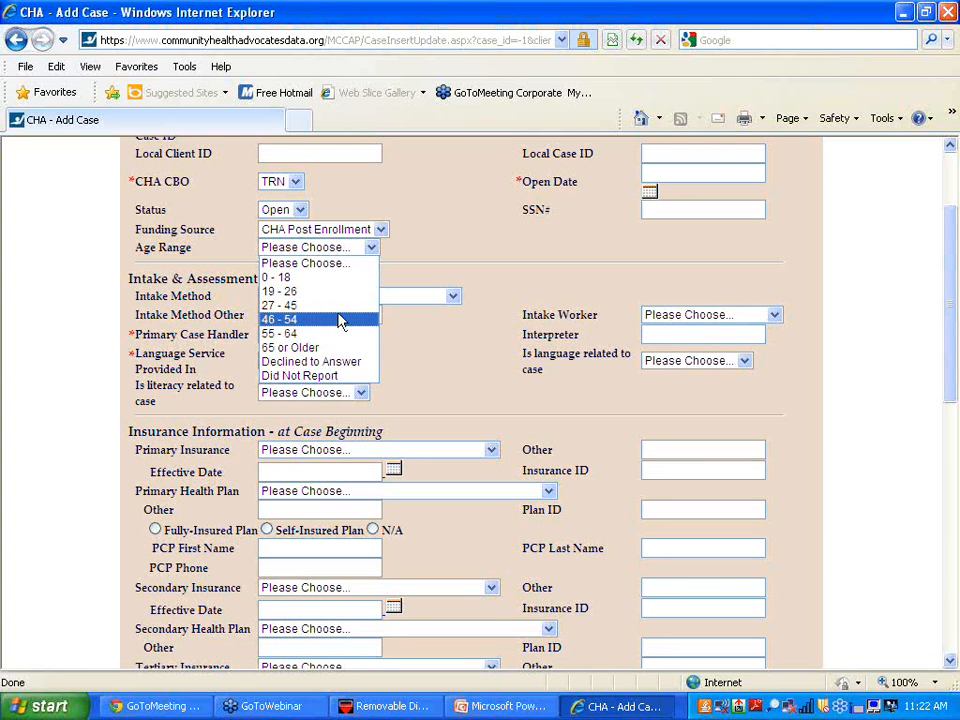
click(343, 314)
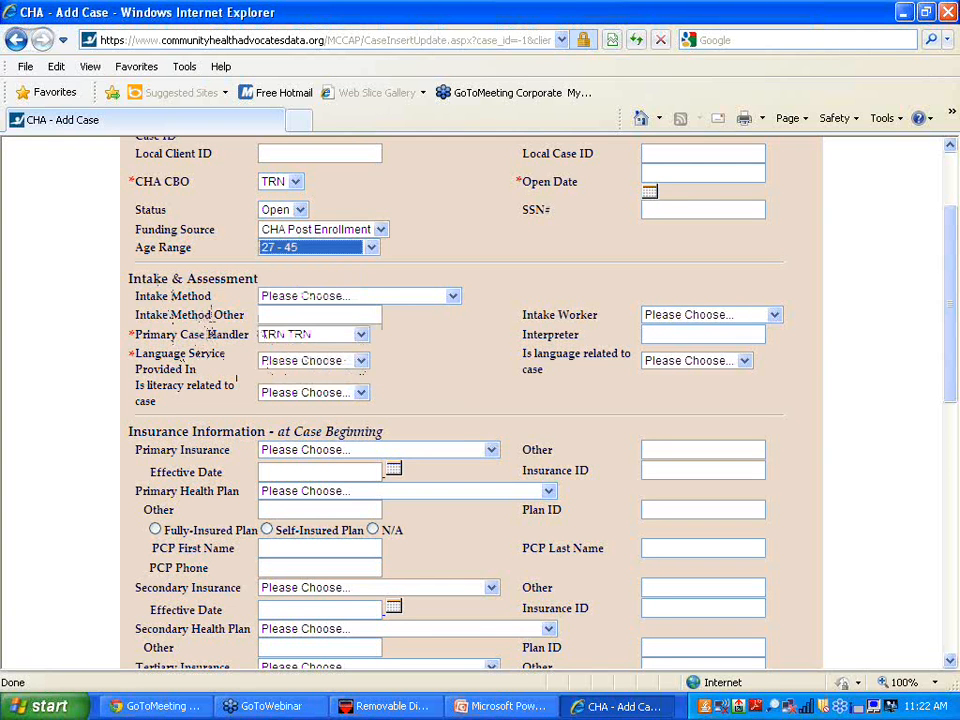
click(363, 364)
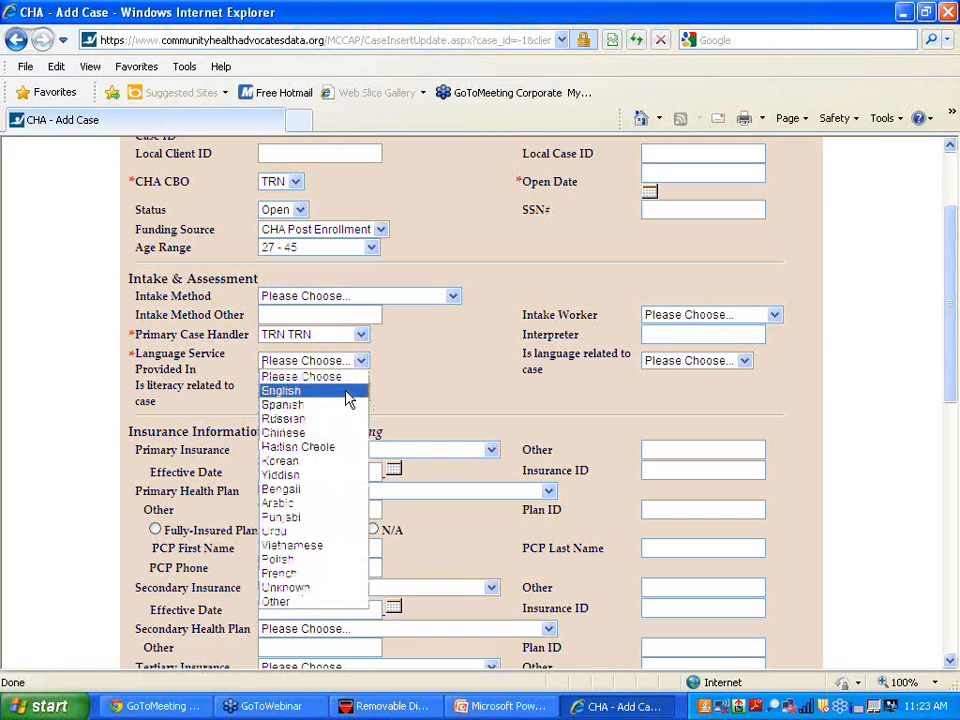
click(348, 398)
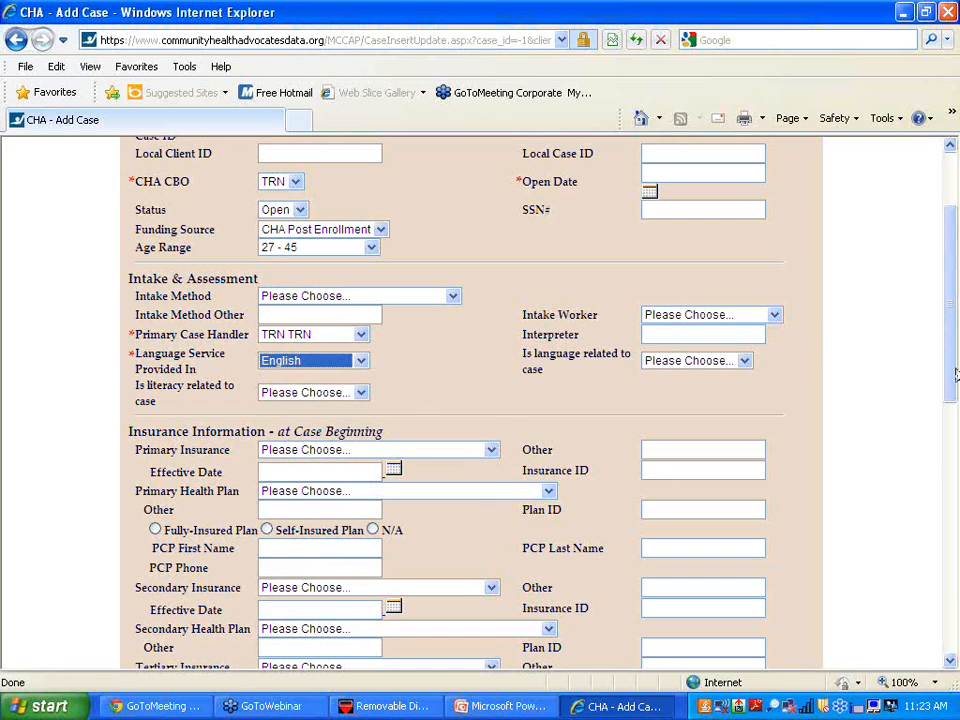
drag(957, 377, 953, 414)
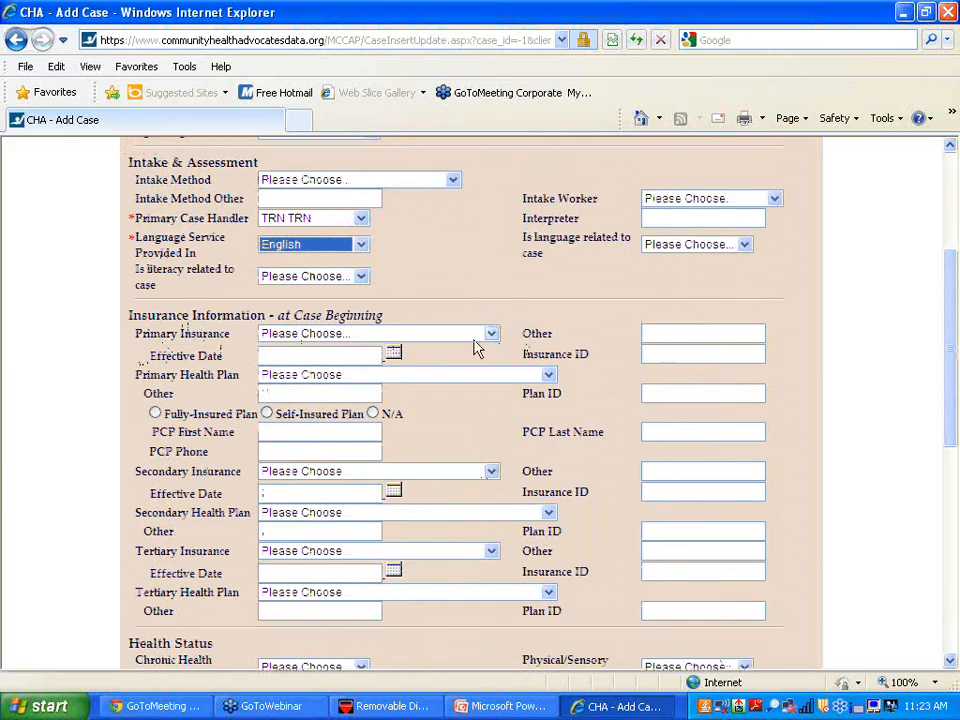
- Choose Commercial - Individual (Marketplace) insurance and the Empire Blue Cross/Blue Shield primary health plan
click(491, 335)
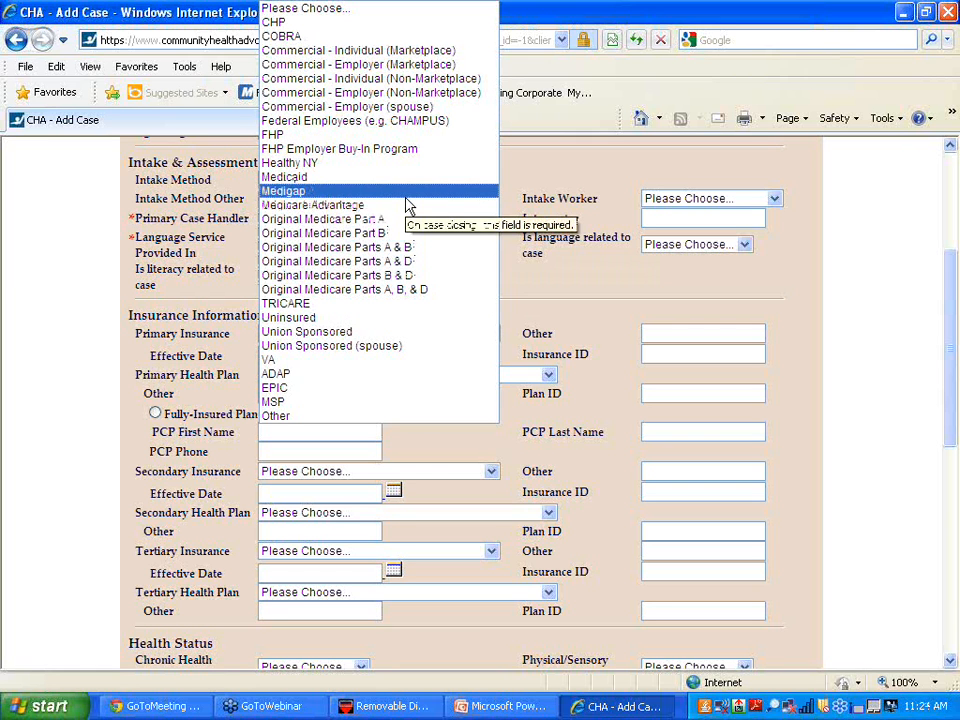
click(394, 52)
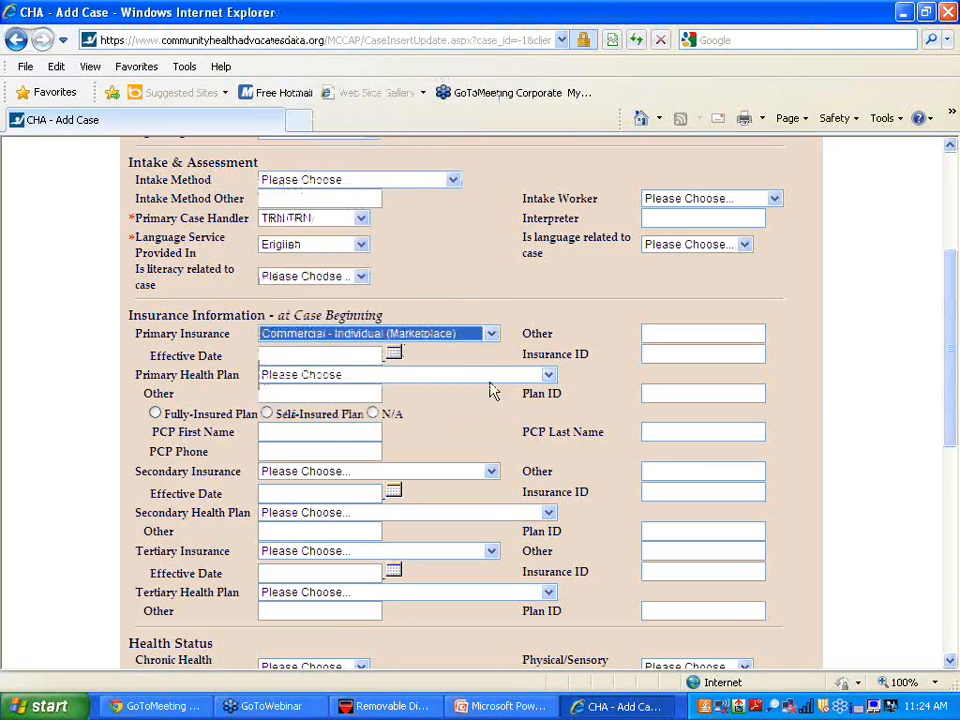
click(549, 375)
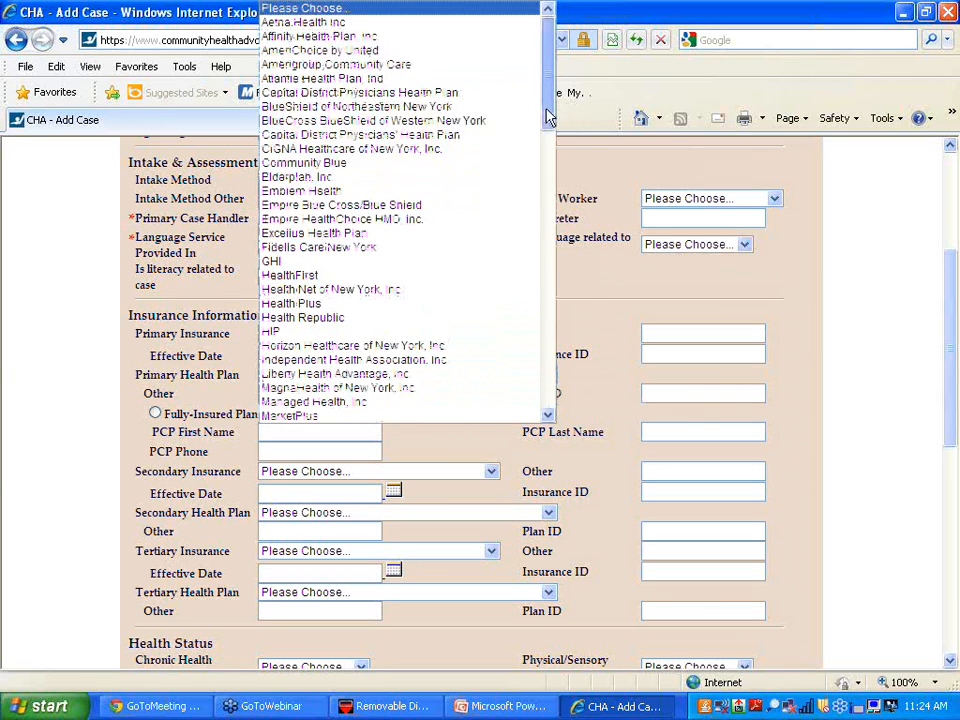
mouse_move(549, 118)
mouse_down()
mouse_move(529, 364)
mouse_move(536, 32)
mouse_up()
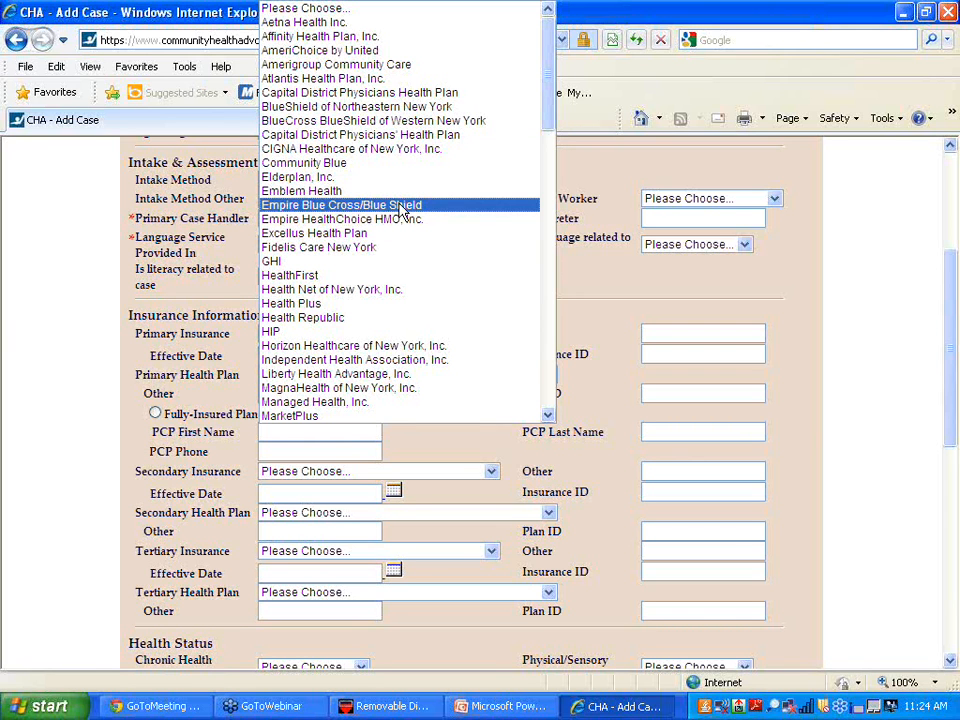
click(401, 207)
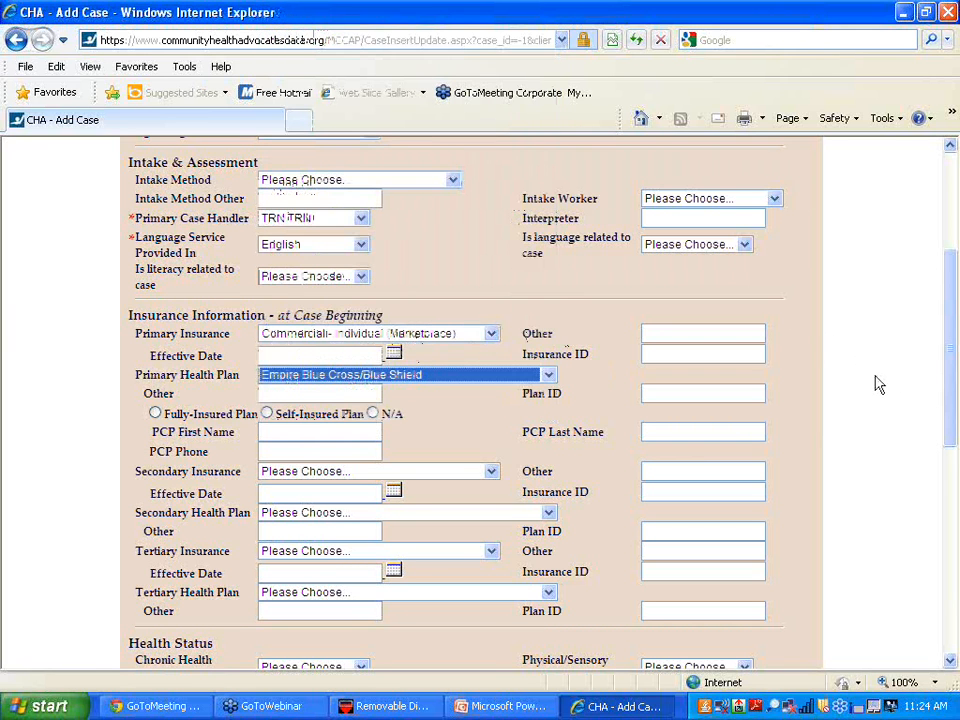
mouse_move(950, 434)
mouse_down()
mouse_move(949, 506)
mouse_move(949, 451)
mouse_up()
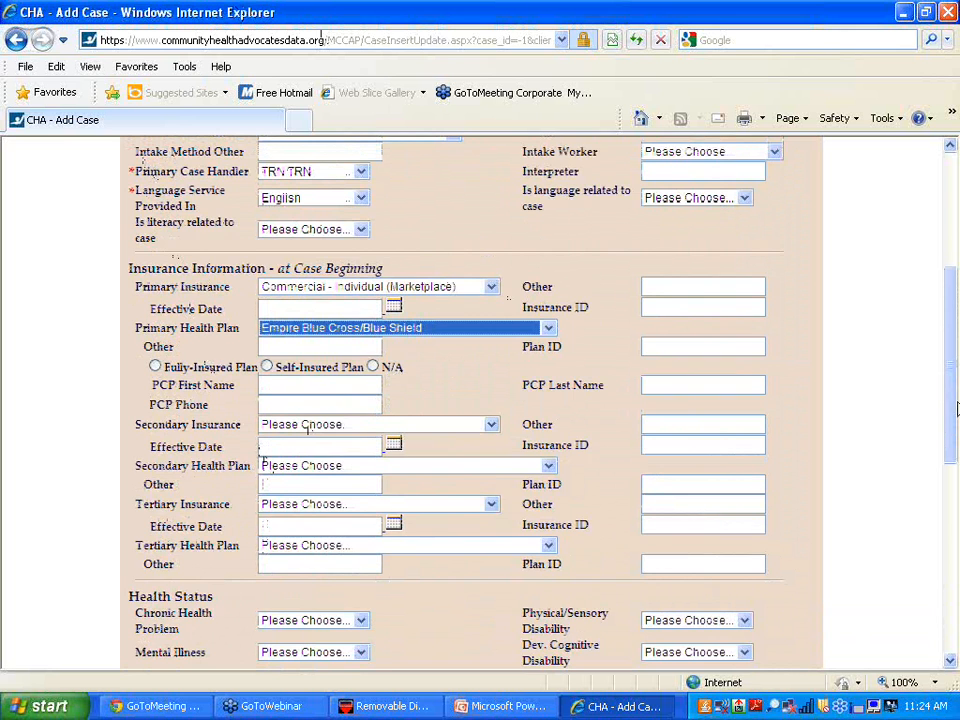
drag(951, 401, 953, 514)
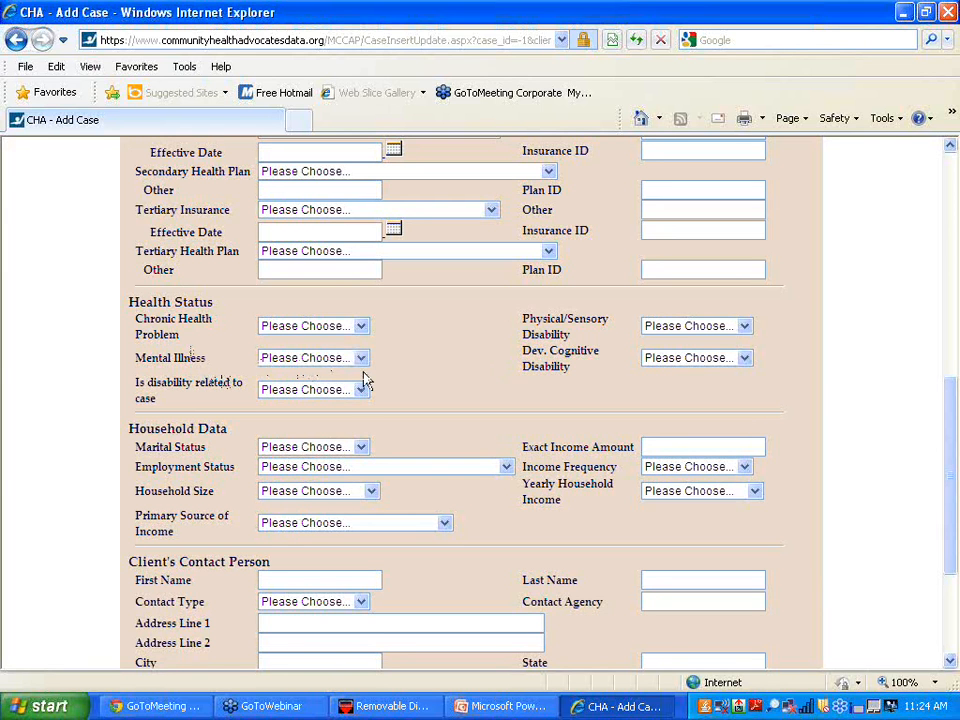
- Mark chronic health problem Yes, marital status Single, and employment Full-Time (1 Job Only)
click(362, 327)
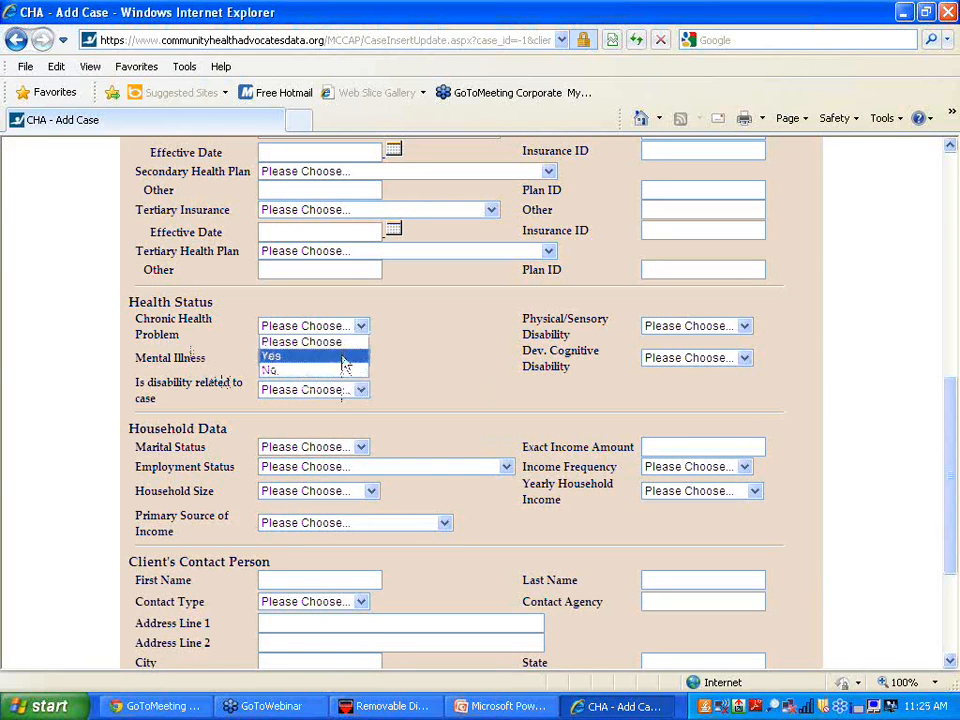
click(343, 362)
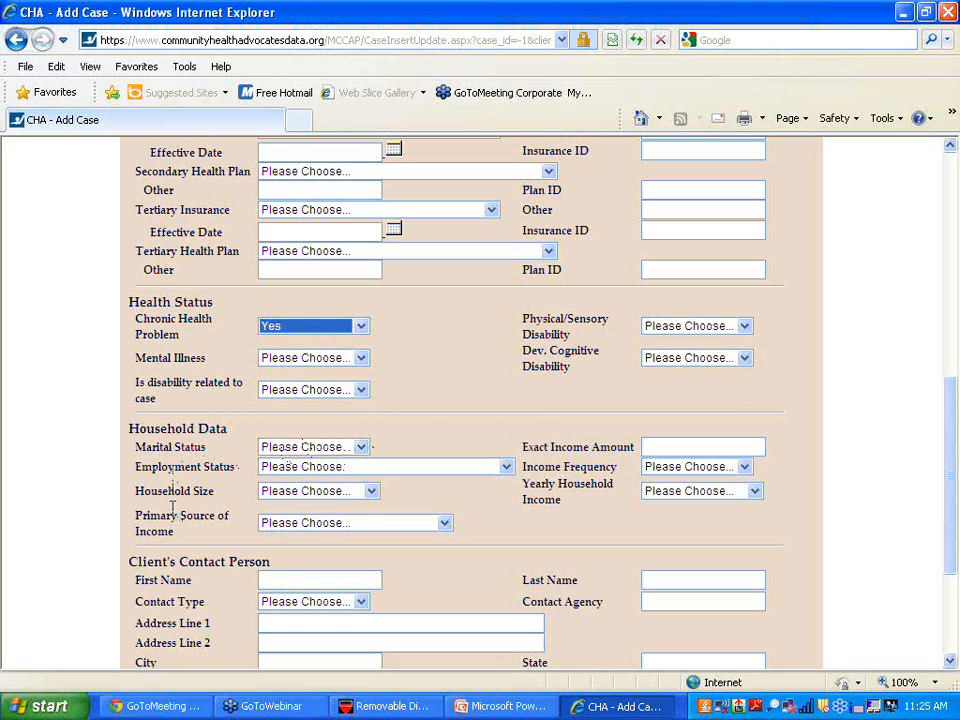
click(360, 447)
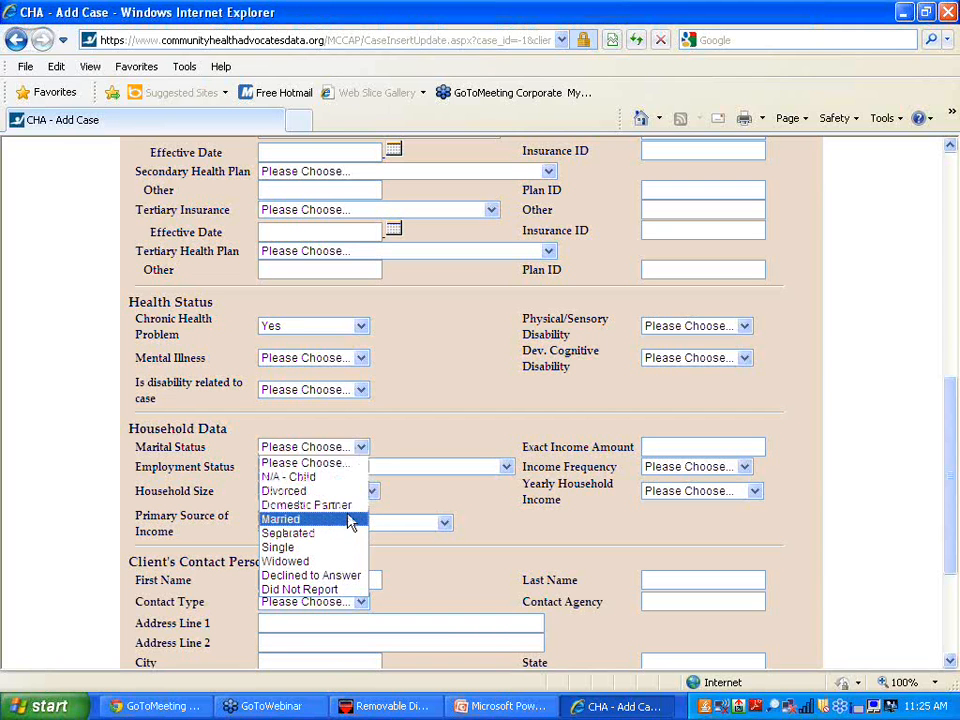
click(343, 548)
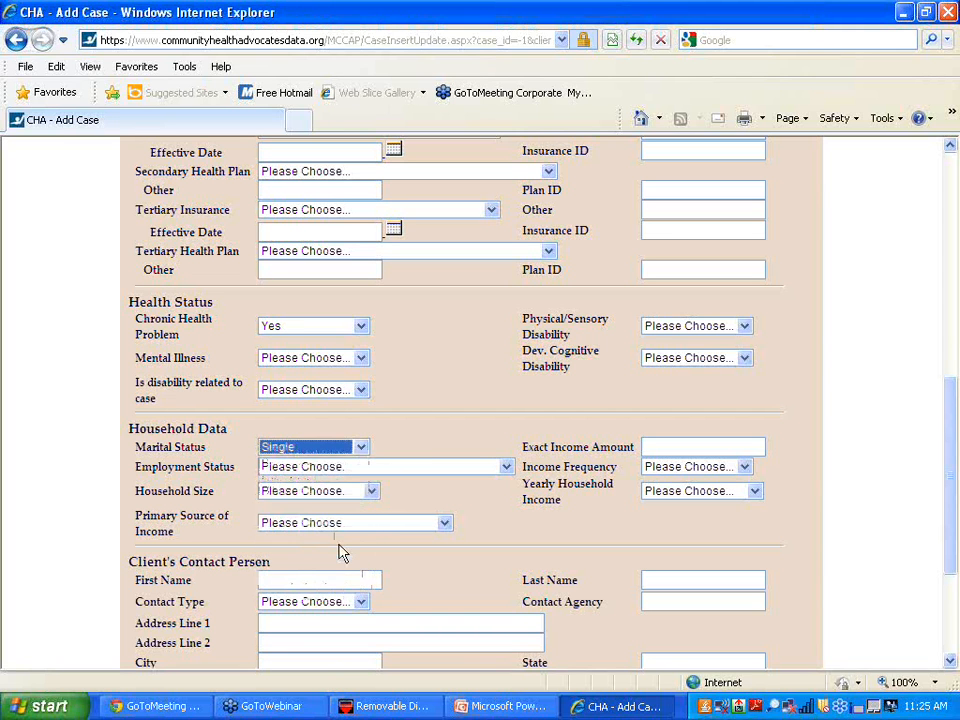
click(505, 467)
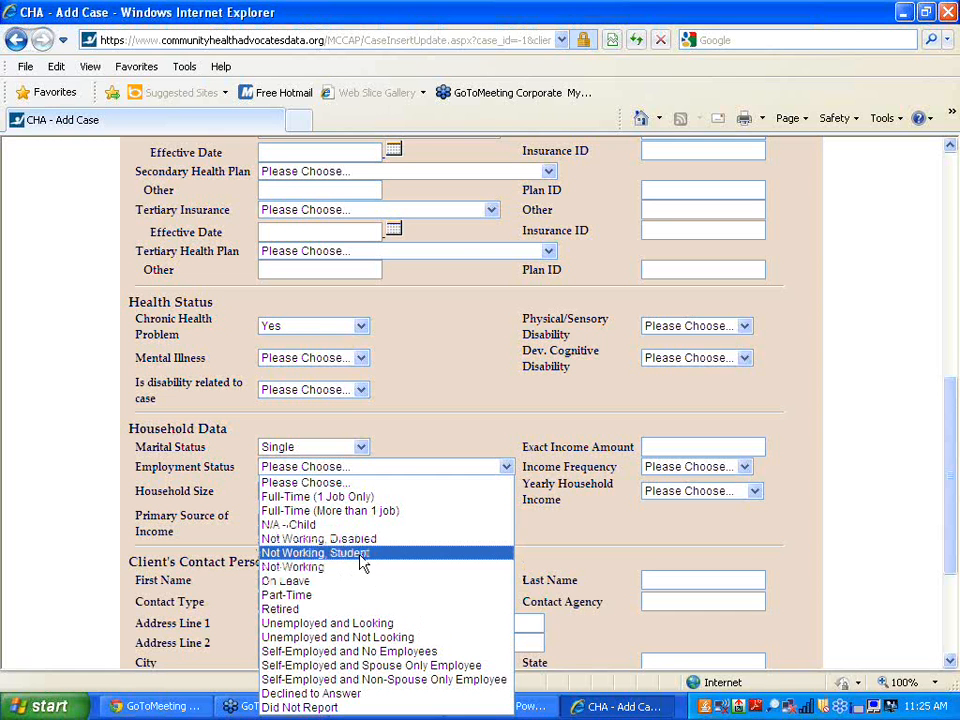
click(354, 499)
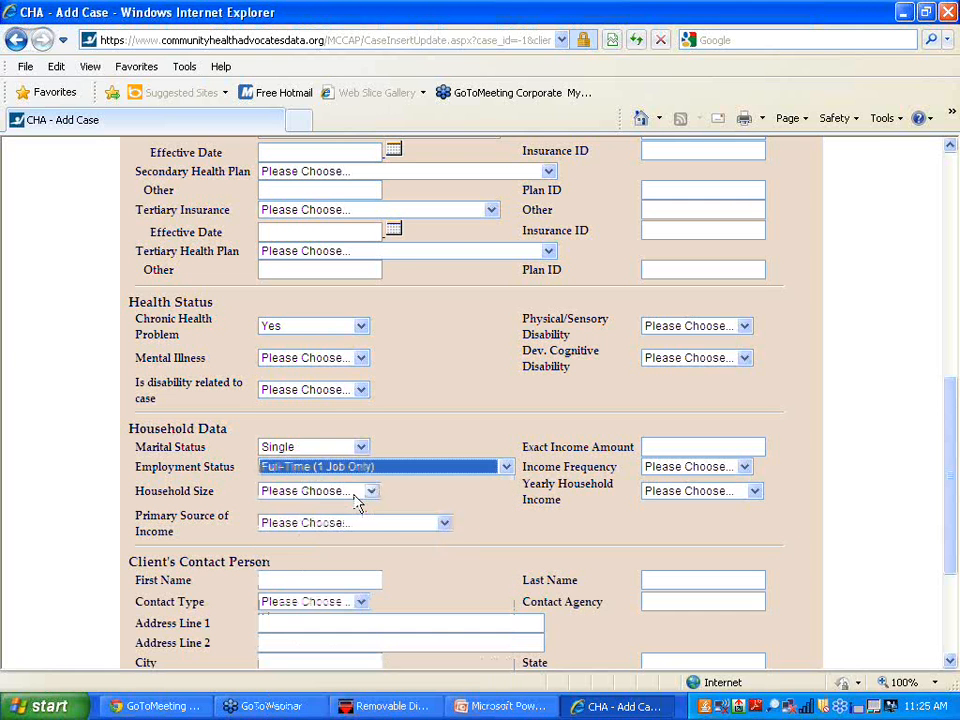
- Set household size 1, primary income source Working, and income frequency Yearly
click(368, 497)
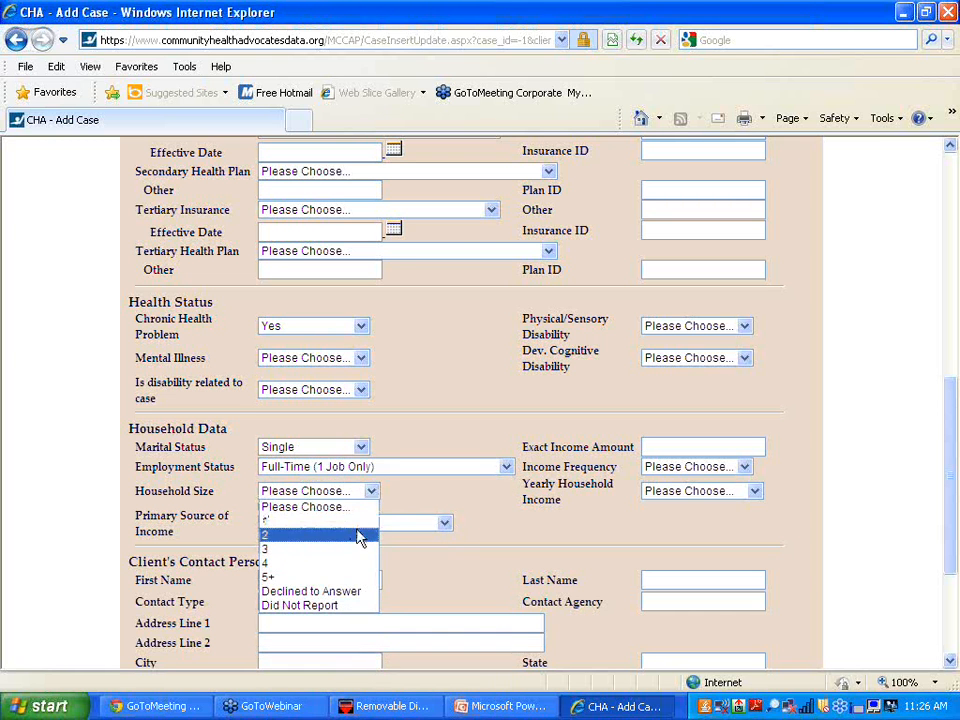
click(362, 522)
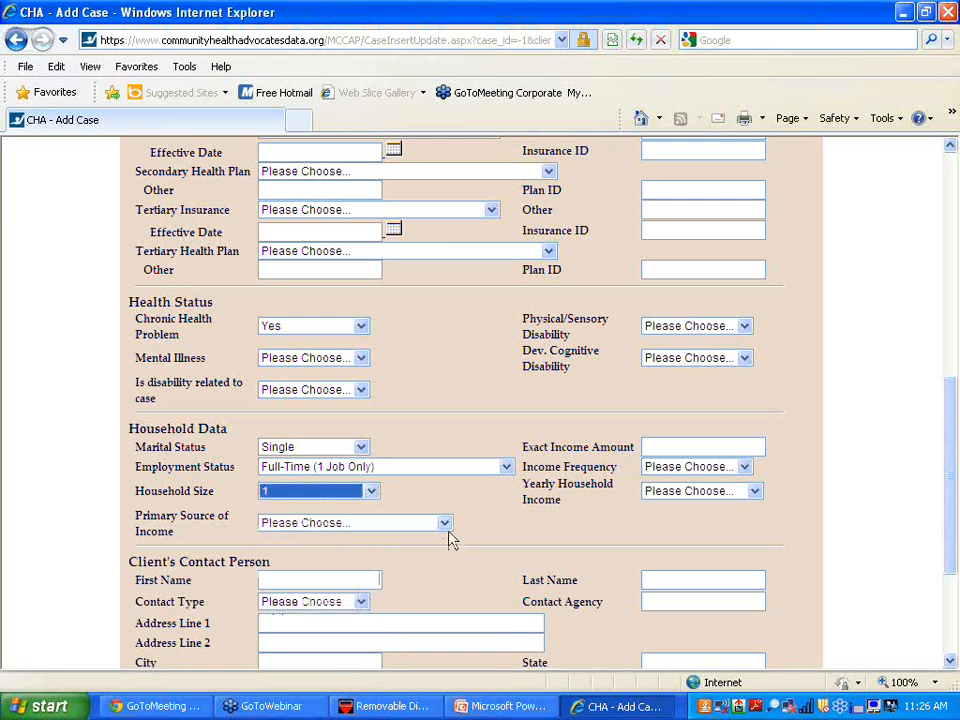
click(442, 518)
click(445, 528)
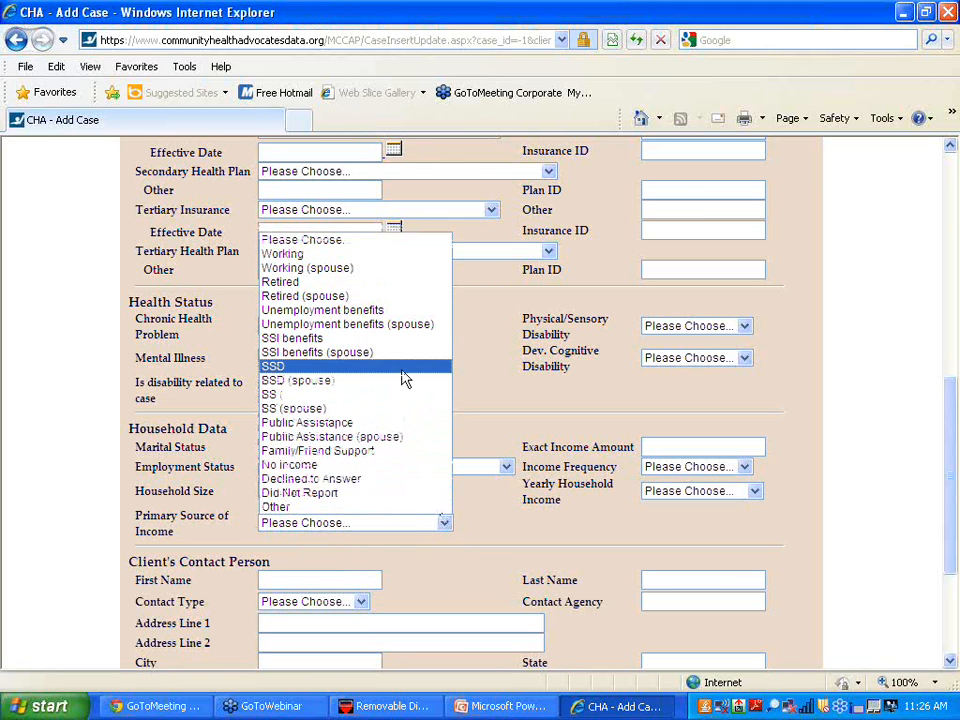
click(401, 255)
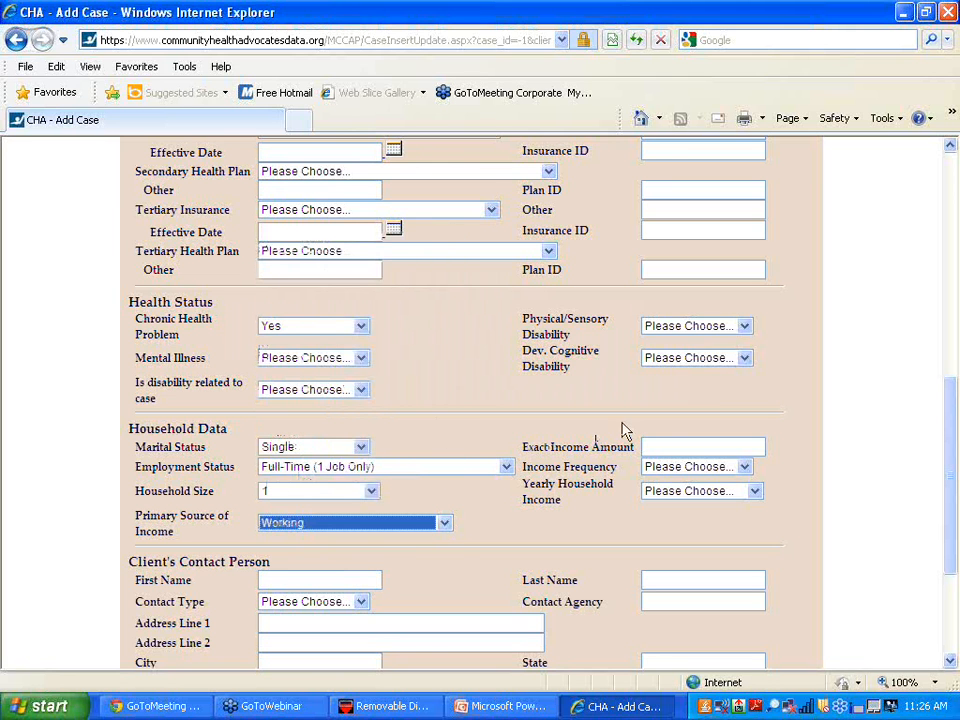
click(745, 467)
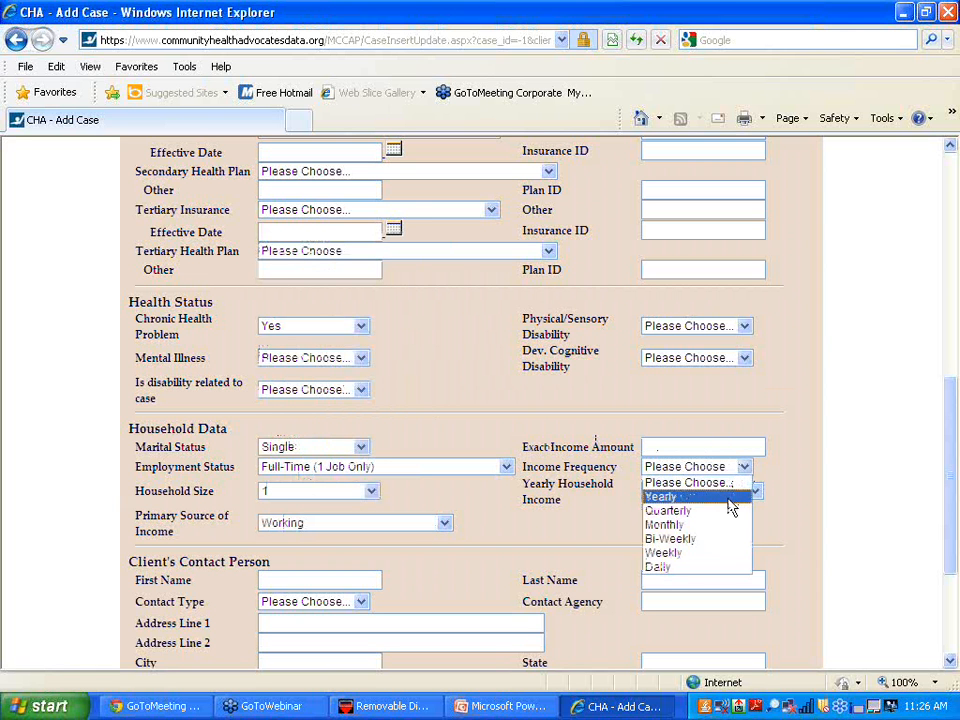
click(729, 499)
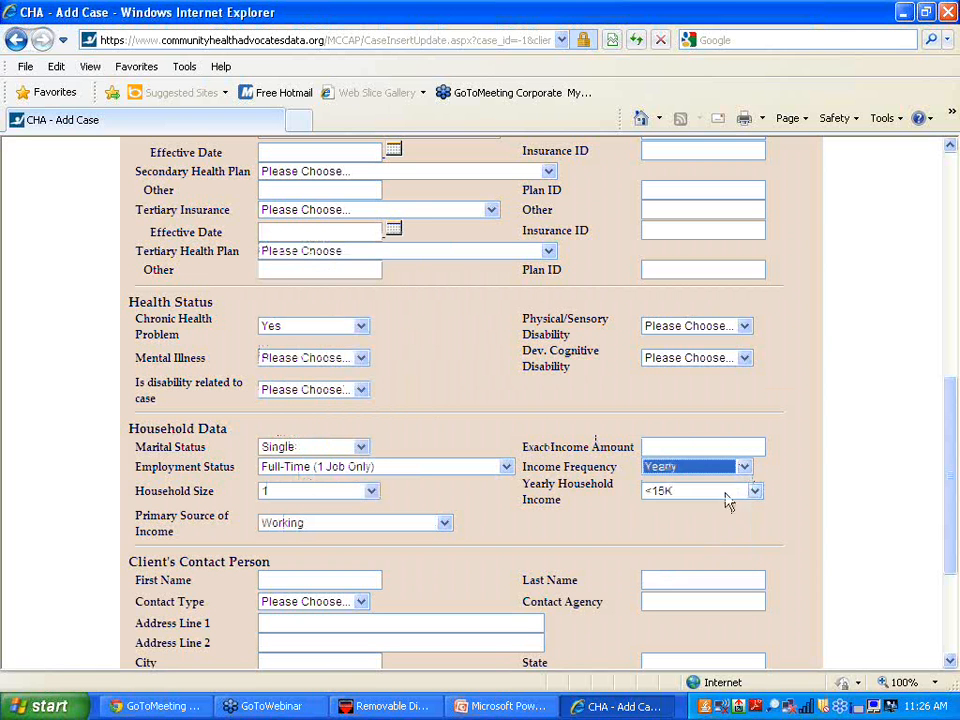
click(694, 452)
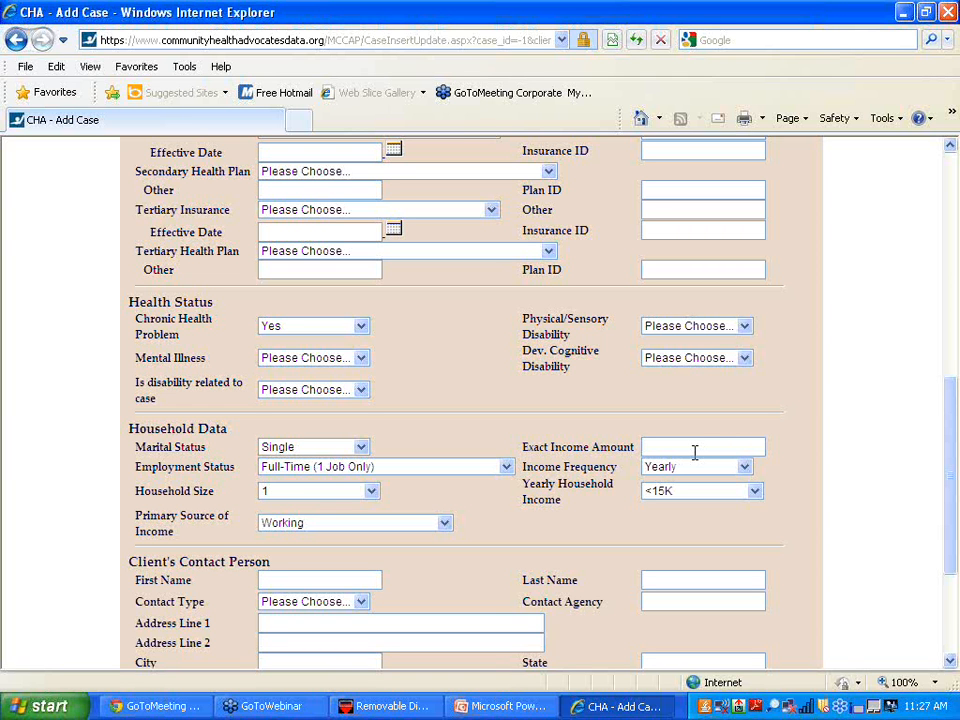
- Enter 30000 as the exact income amount and choose the 25,001-40K yearly household income bracket
text(15)
key(BackSpace)
key(BackSpace)
text(3,0)
text(,000)
click(755, 492)
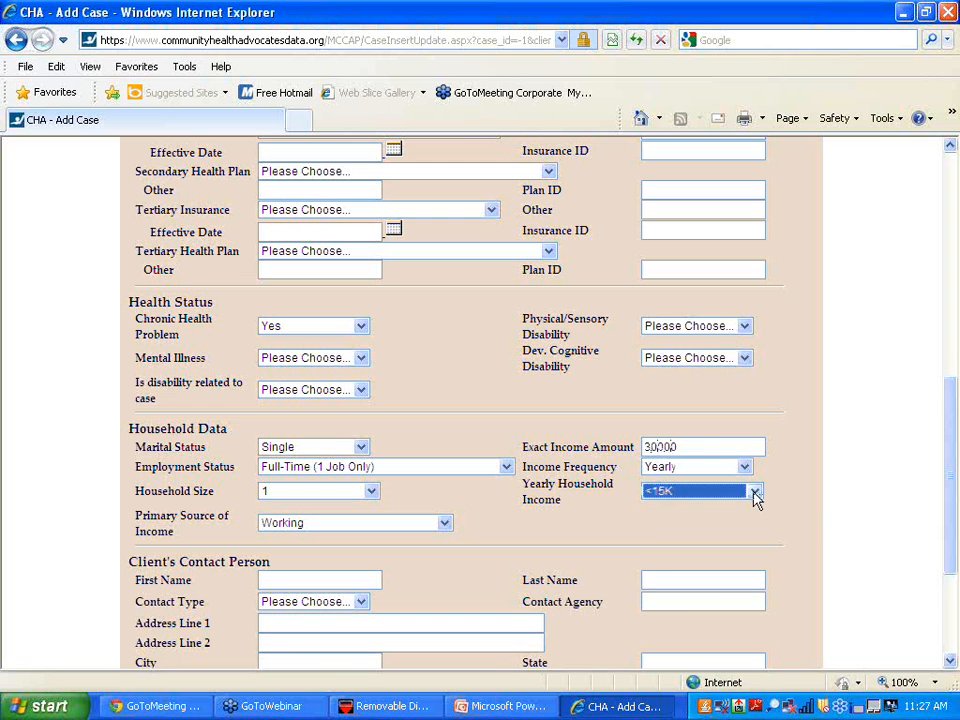
click(755, 494)
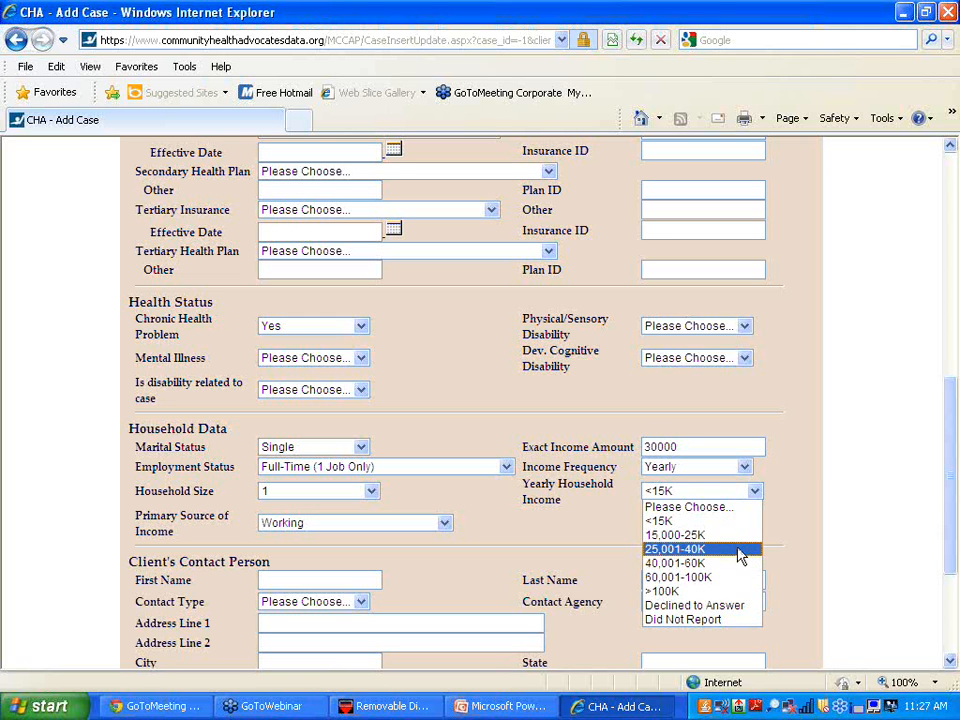
click(740, 556)
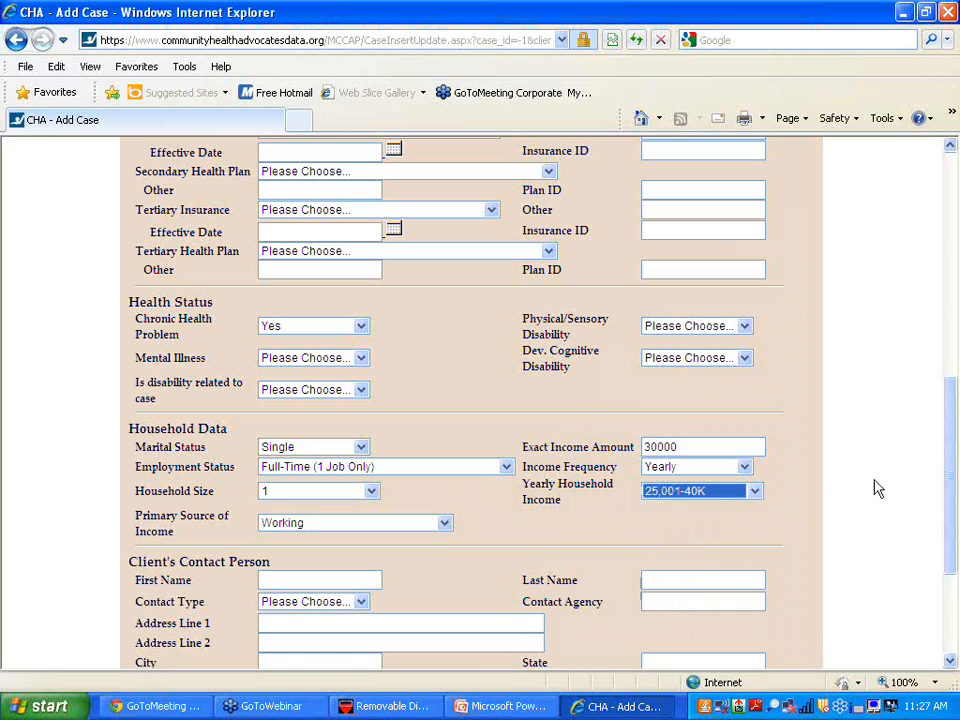
drag(952, 470, 947, 519)
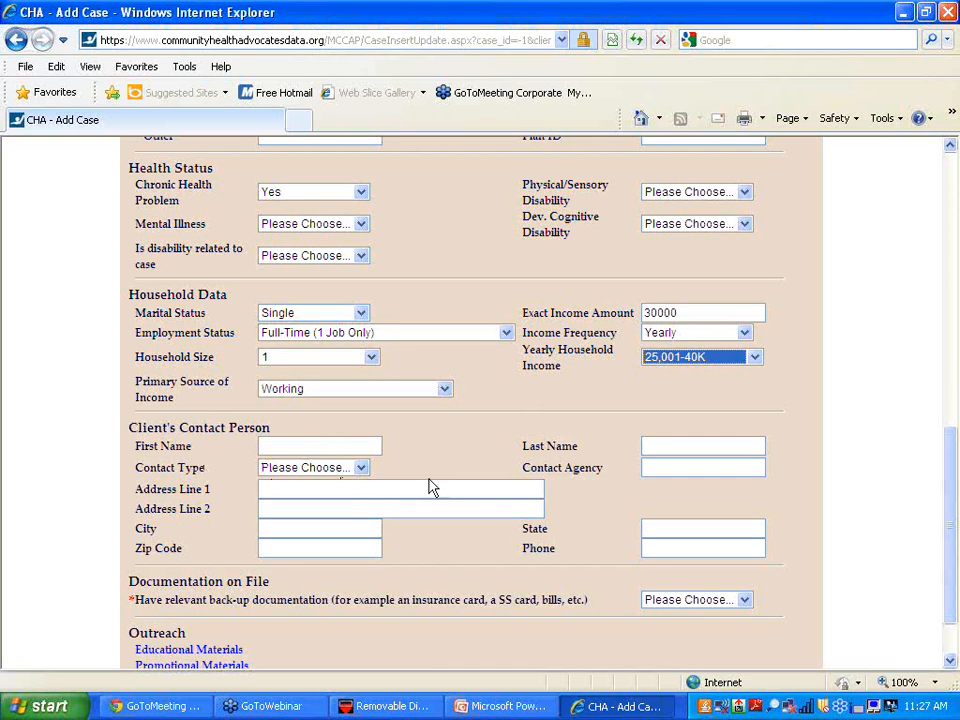
- Answer Yes to Documentation on File and scroll to the bottom of the form
click(744, 600)
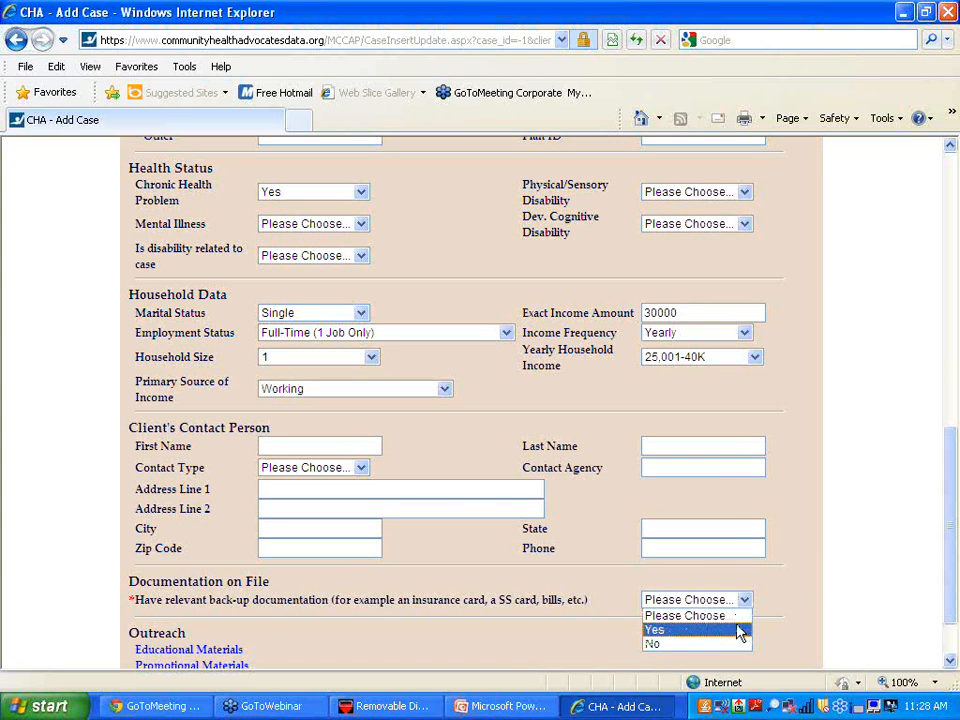
click(740, 630)
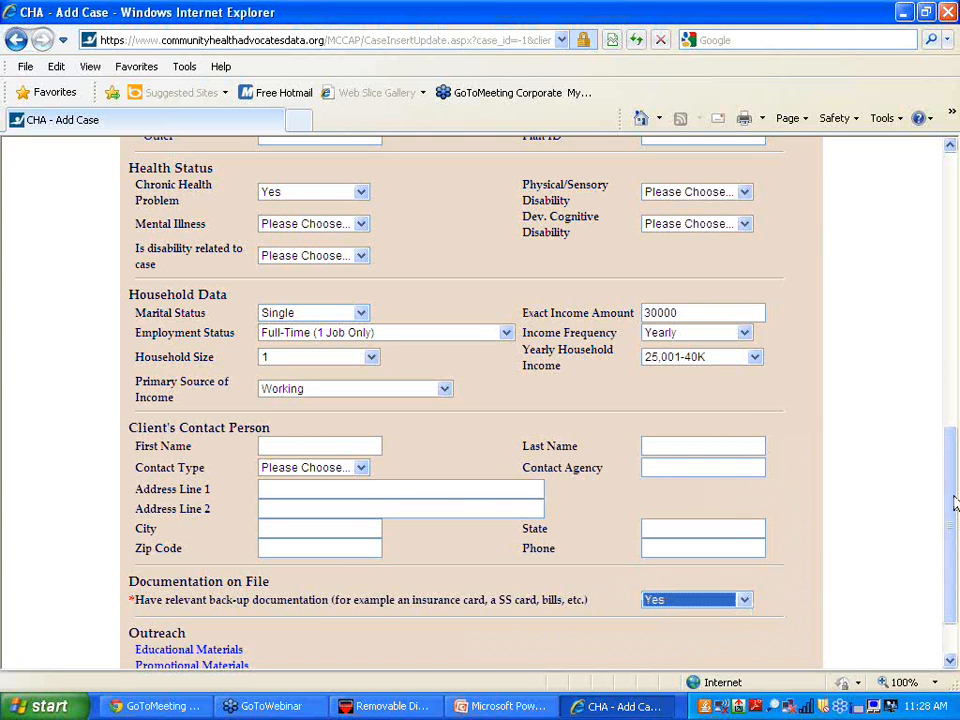
scroll(710, 375, down, 2)
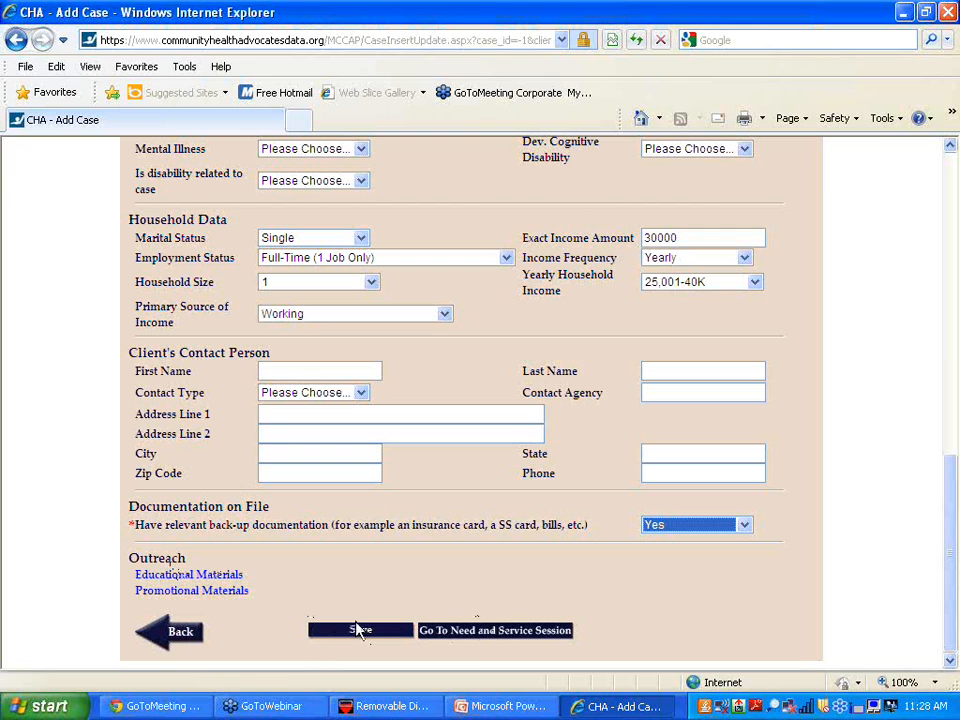
- After the missing Opened Date error, pick 8/11/2014 as the Open Date from the calendar
click(457, 637)
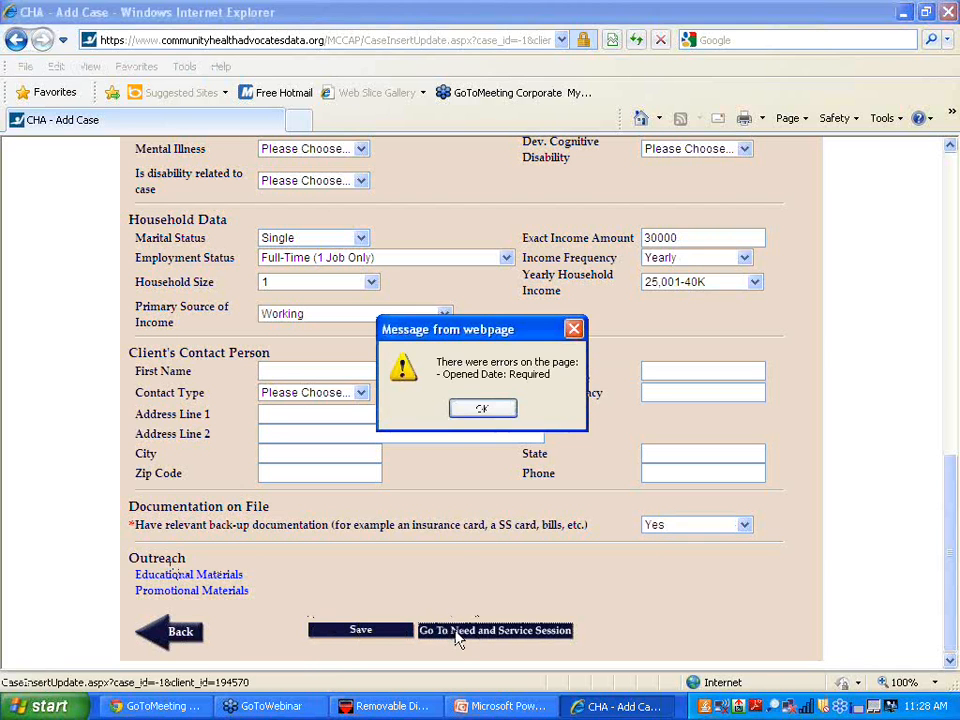
click(483, 408)
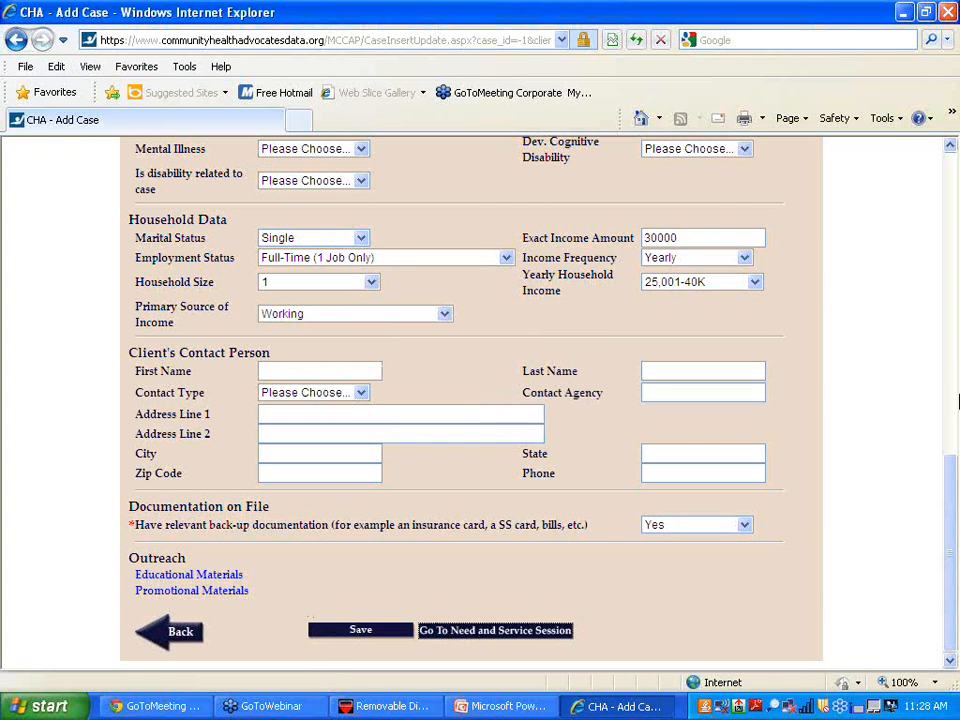
drag(945, 516, 879, 75)
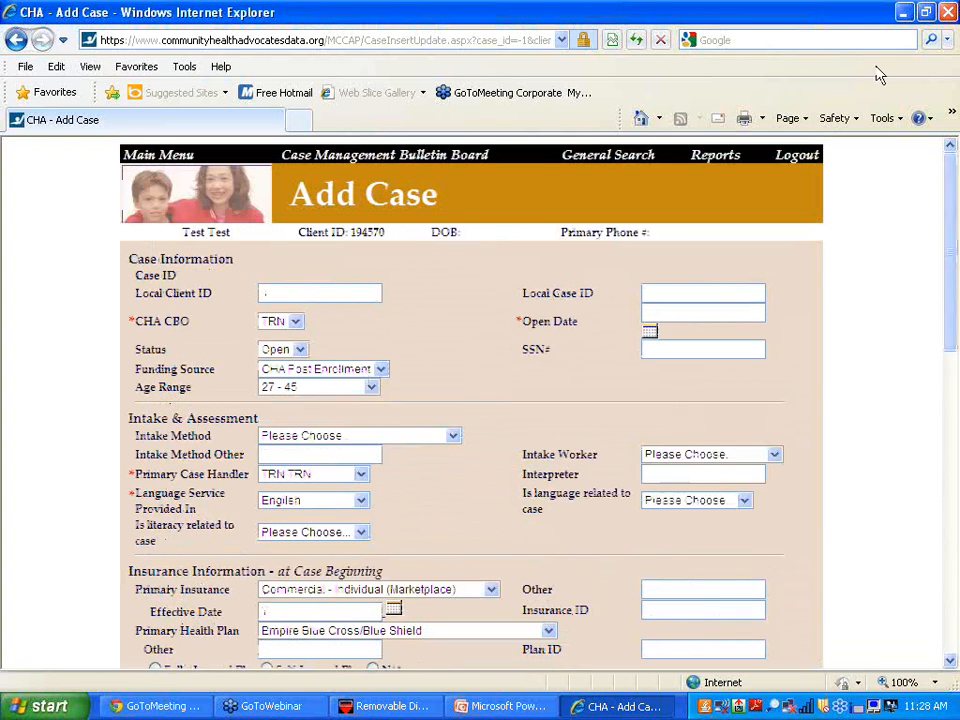
click(649, 331)
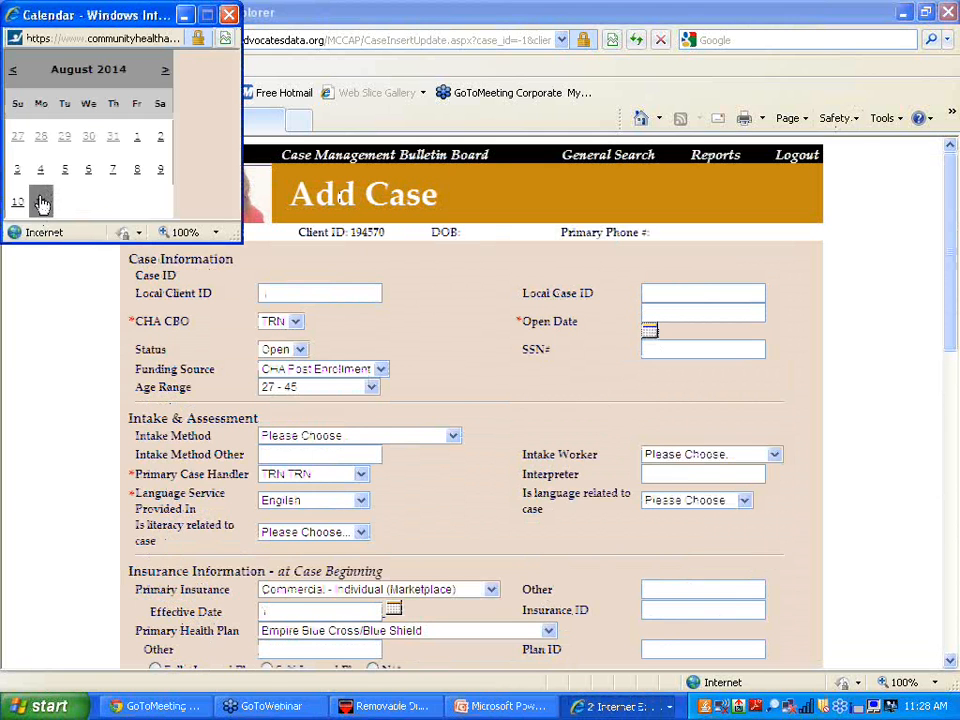
click(41, 203)
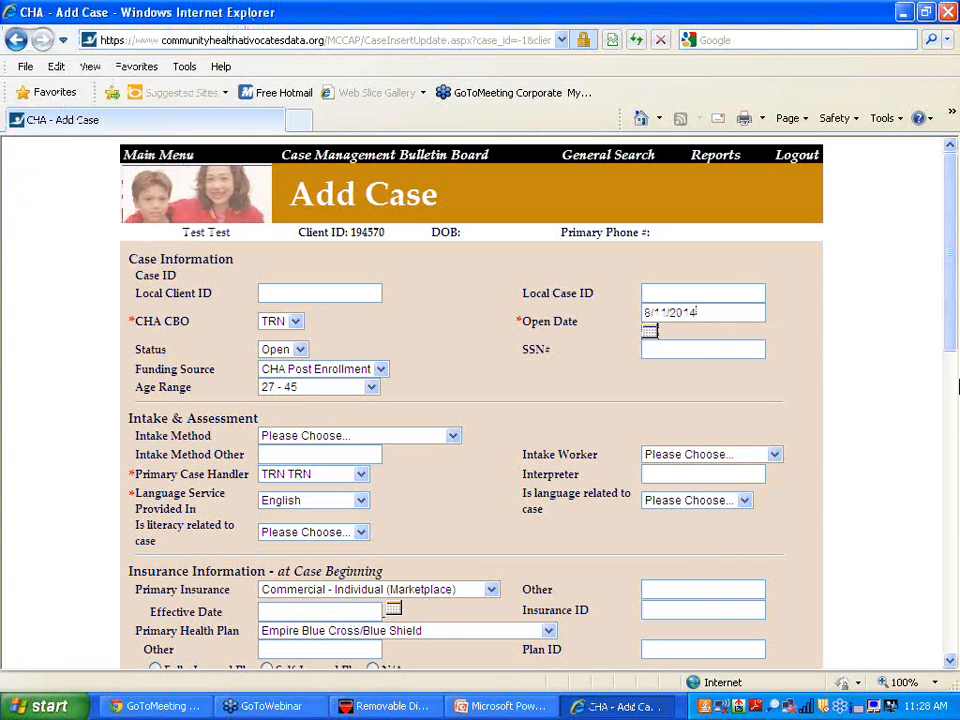
drag(948, 340, 945, 650)
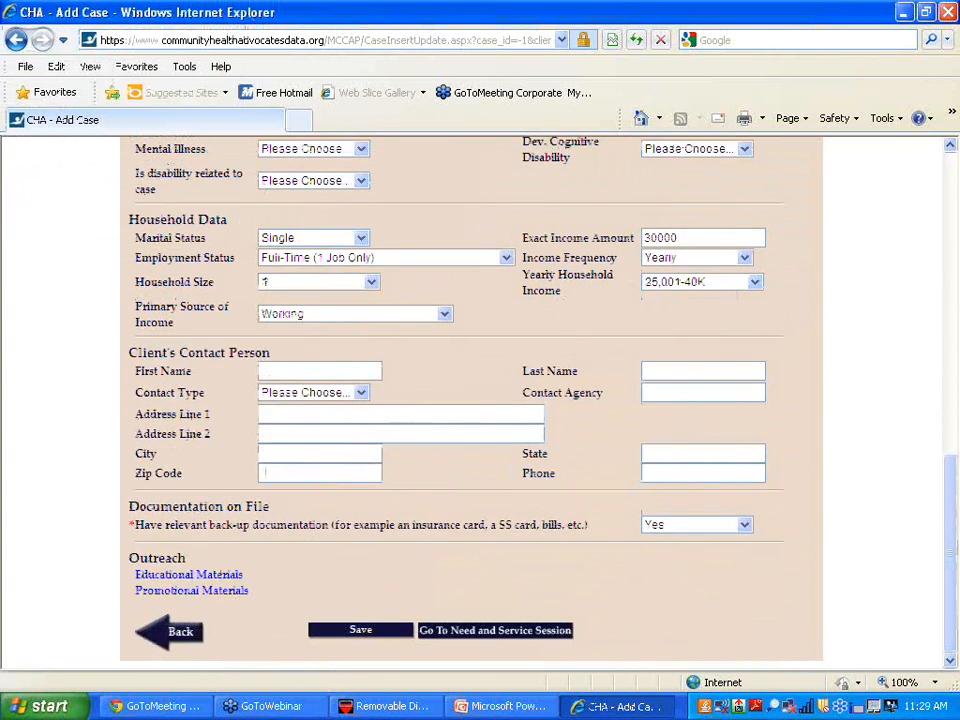
- Save the new case and review its Case View, Open since 8/11/2014 with no needs or sessions
click(362, 632)
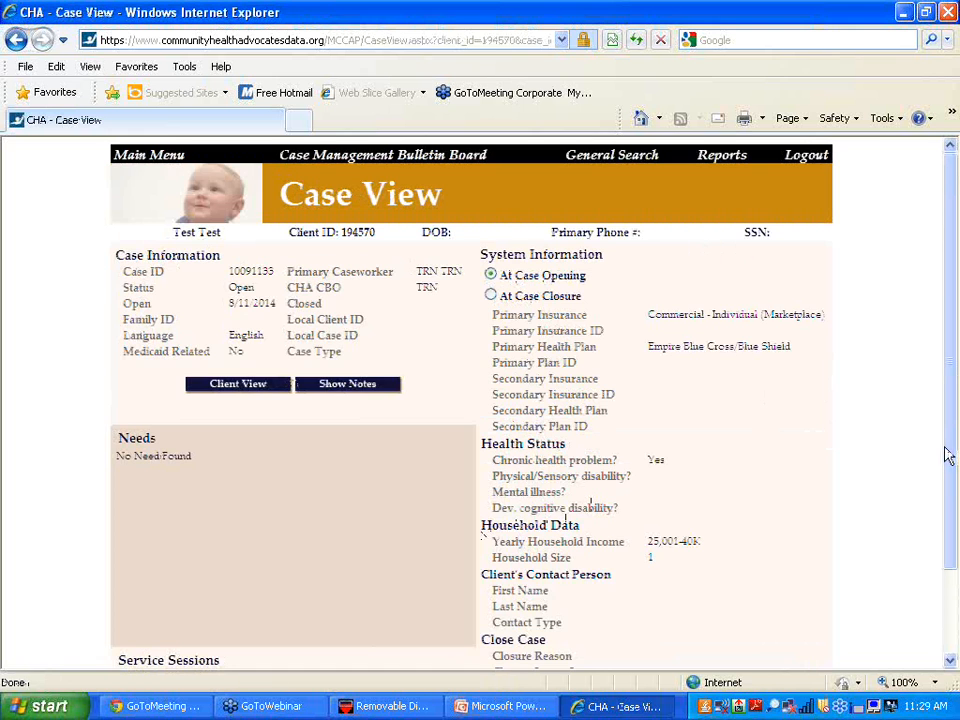
mouse_move(949, 454)
mouse_down()
mouse_move(951, 495)
mouse_move(945, 467)
mouse_up()
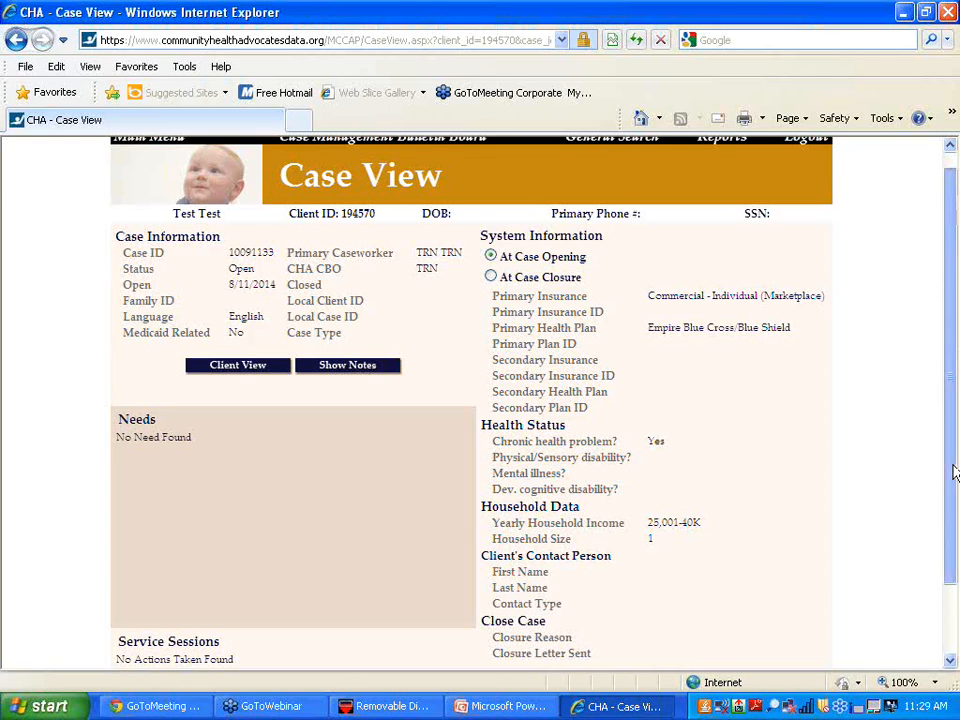
drag(950, 470, 951, 513)
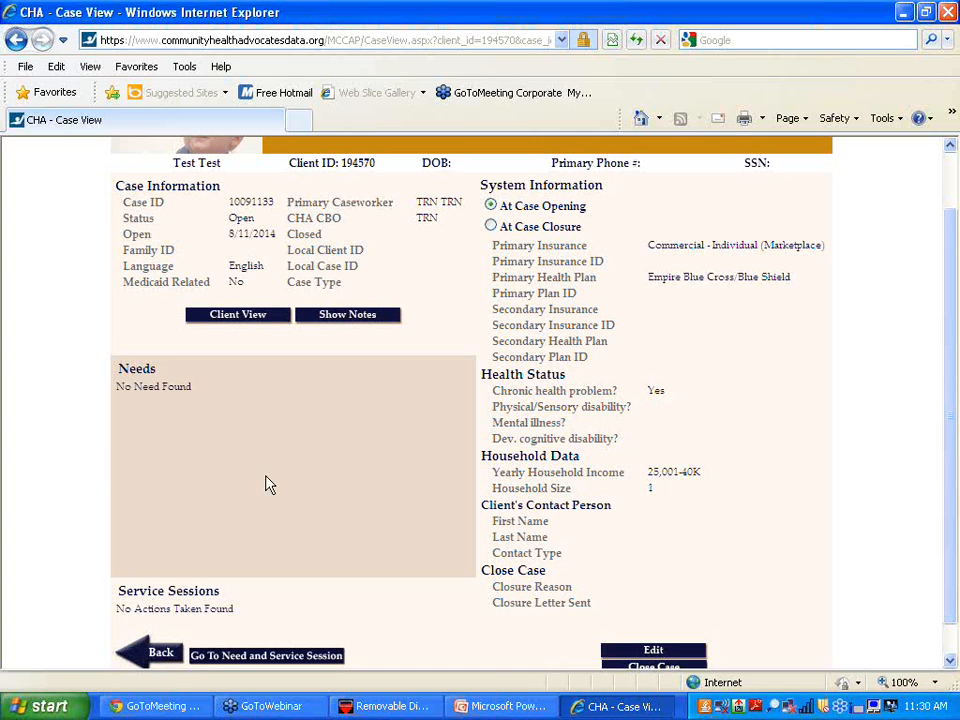
drag(949, 364, 953, 471)
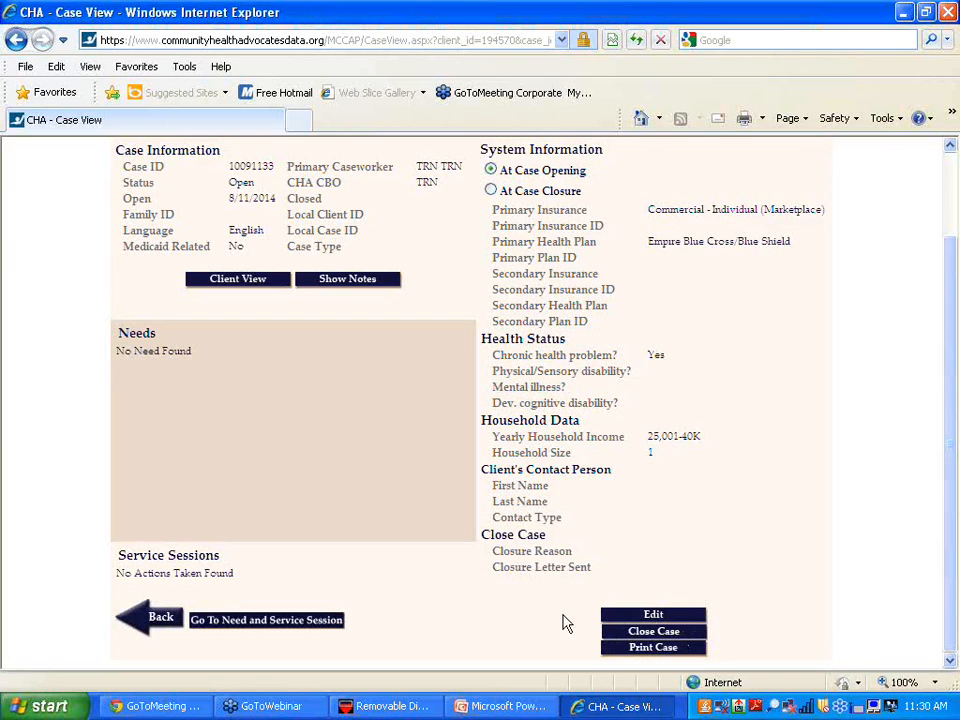
- Open the saved case in Edit Case and save it again without changes
click(653, 618)
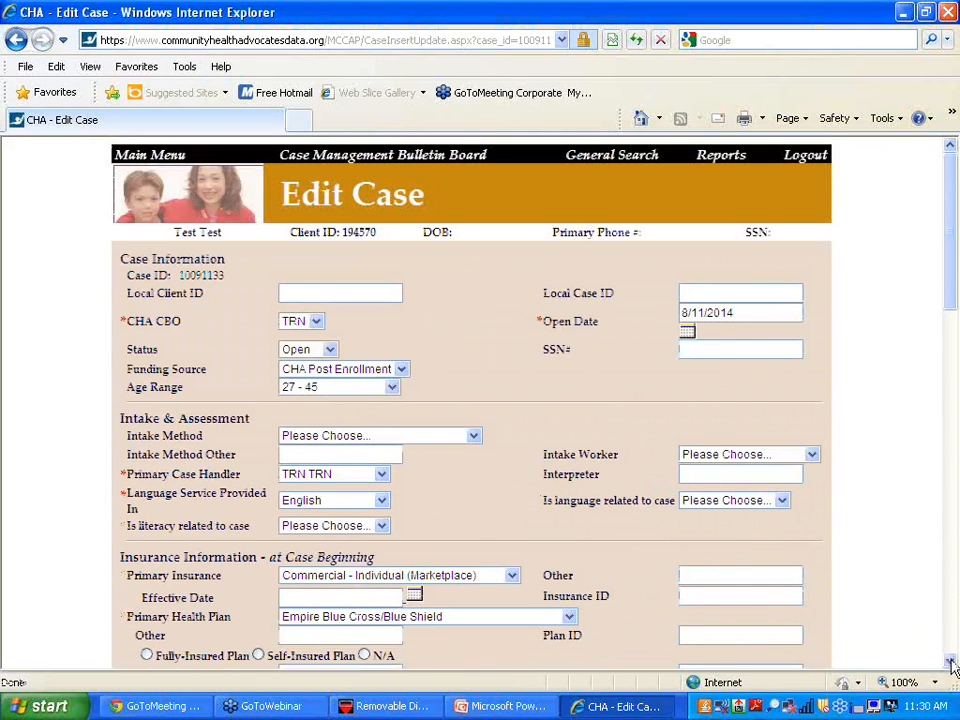
scroll(950, 662, down, 8)
scroll(952, 668, down, 11)
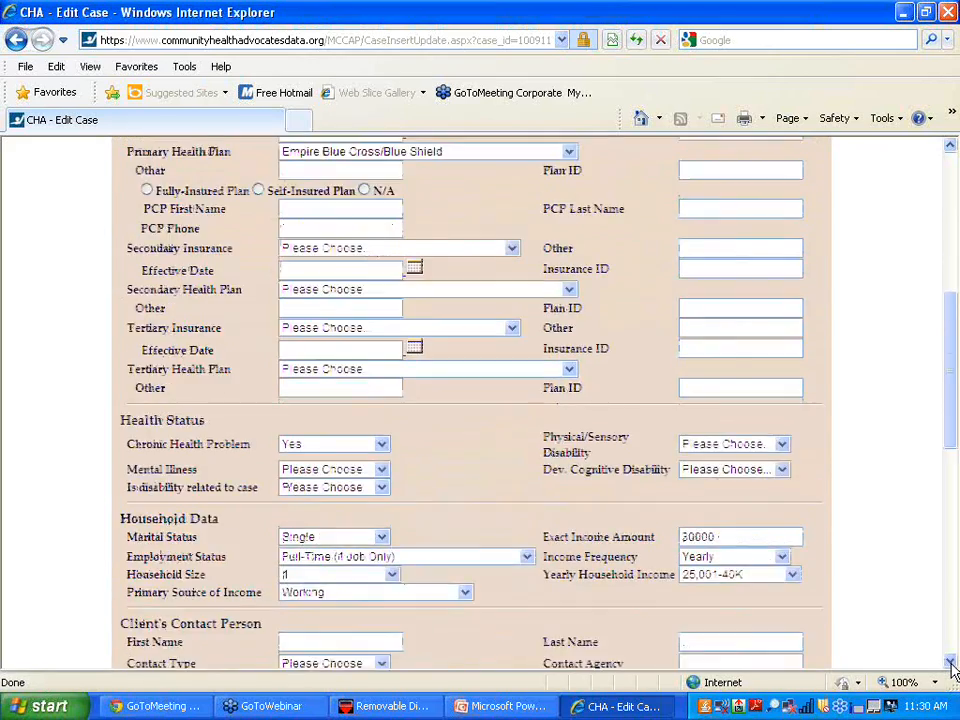
scroll(952, 668, down, 8)
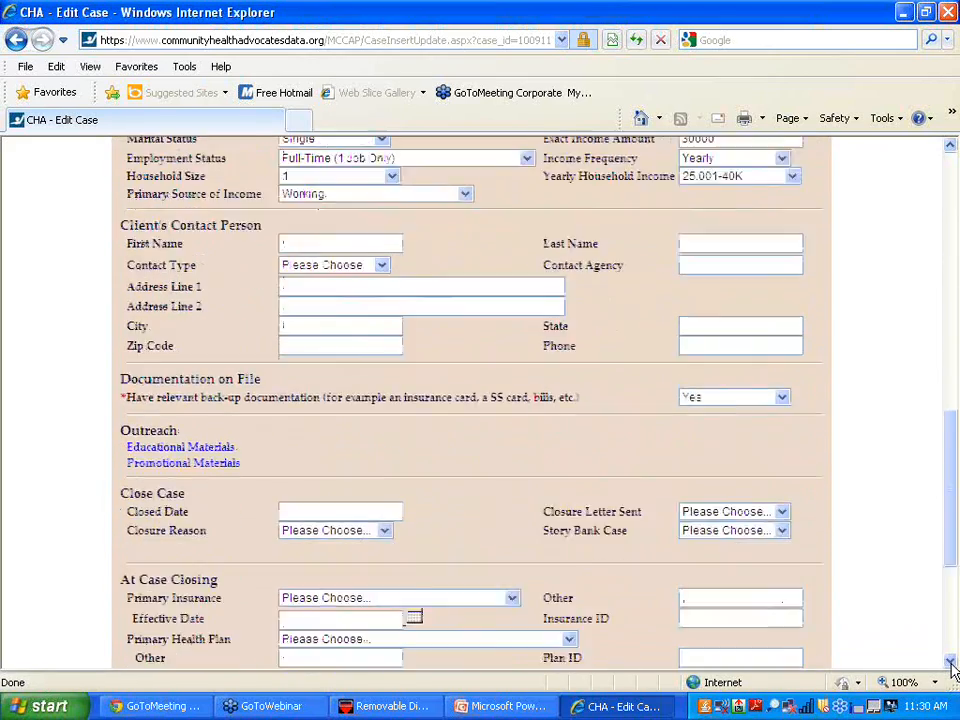
scroll(952, 668, down, 1)
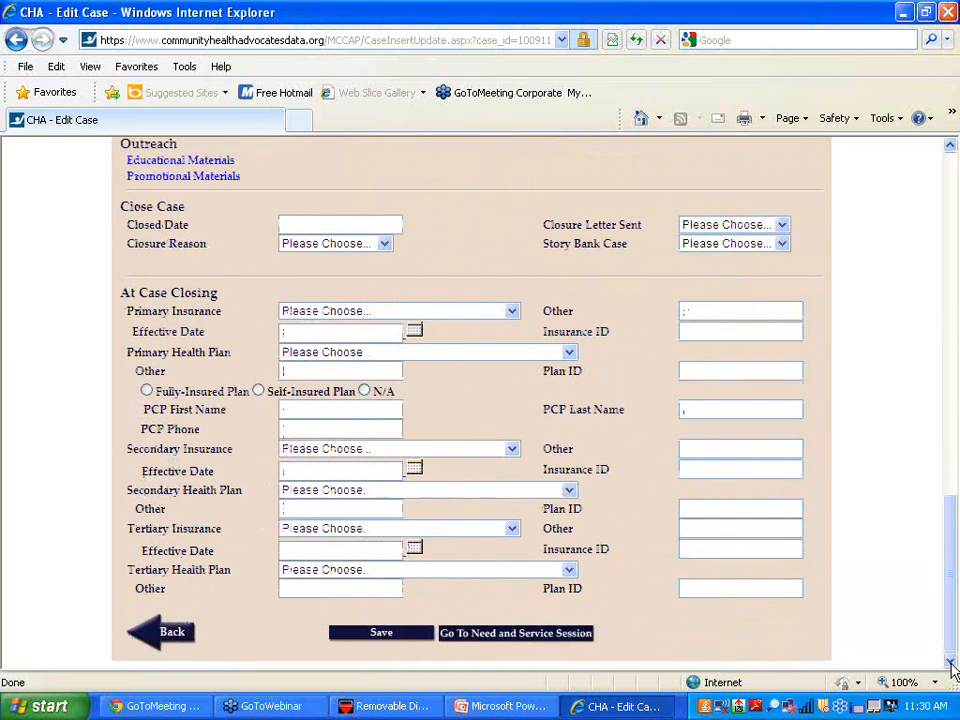
click(390, 636)
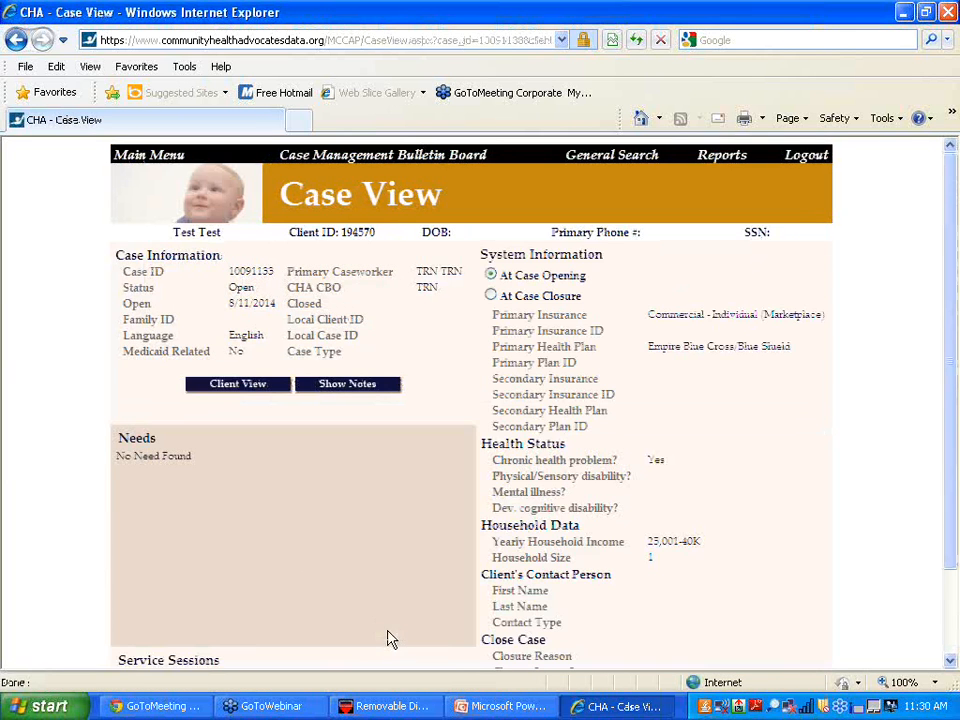
click(236, 392)
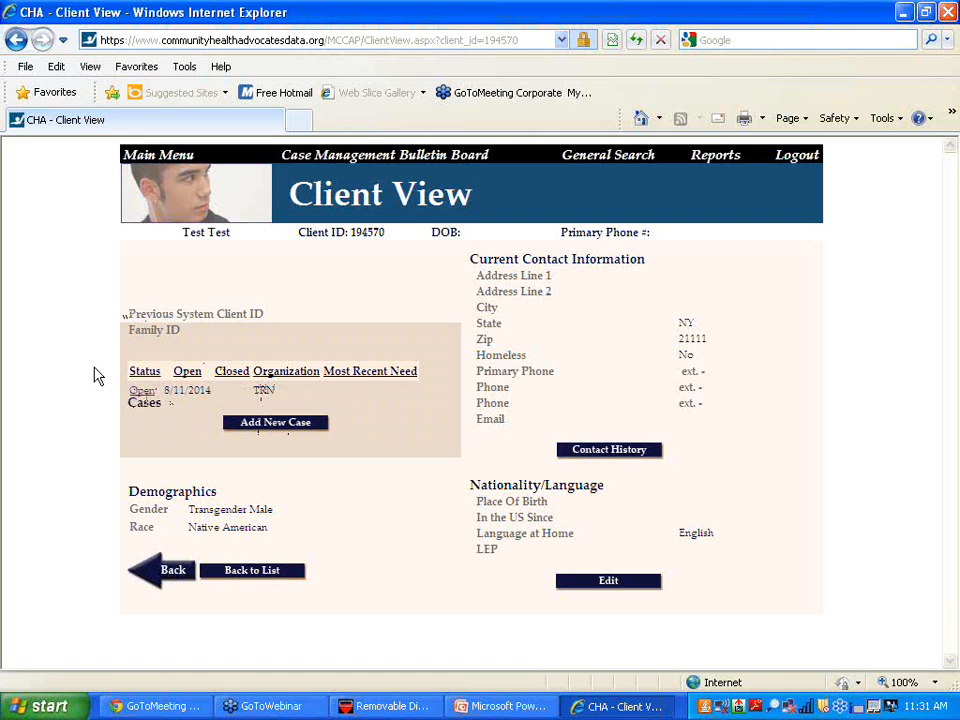
click(140, 393)
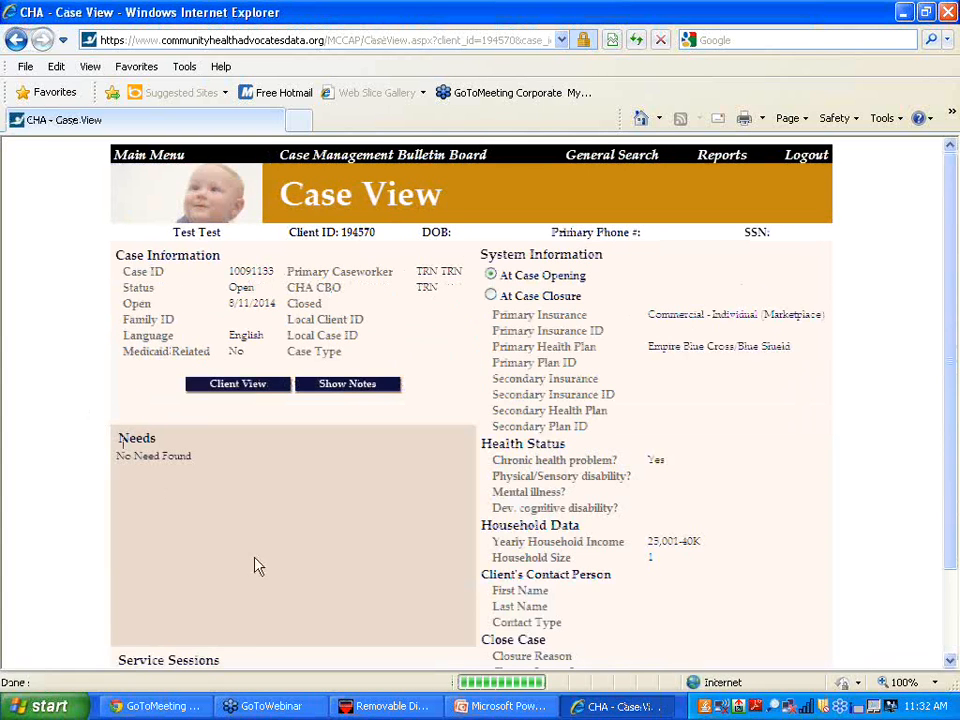
drag(953, 444, 945, 588)
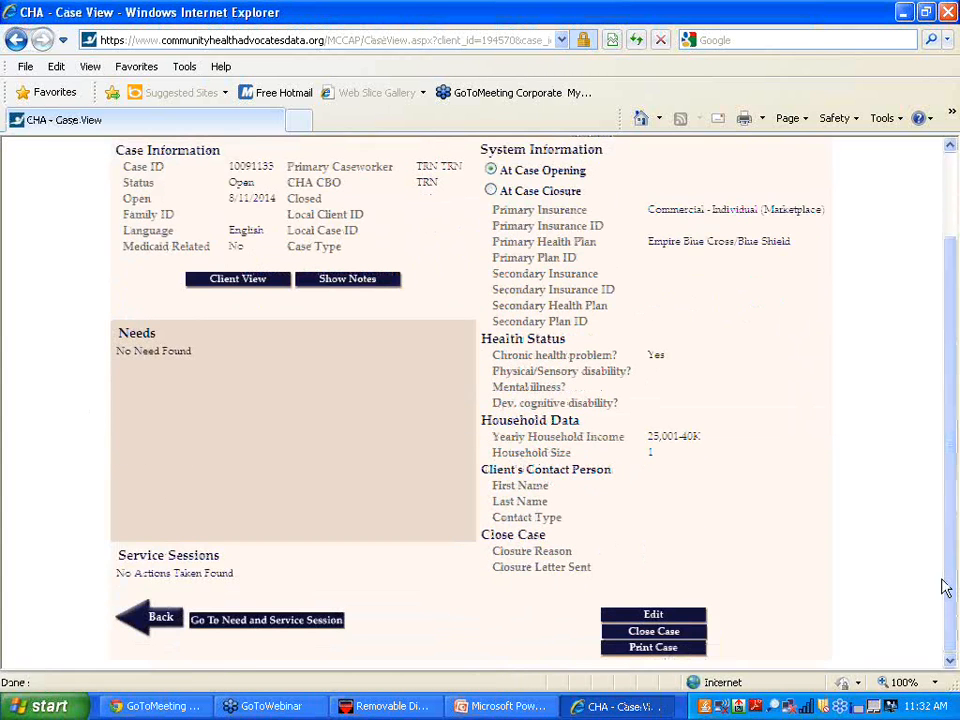
- Open the case's Need and Service Session form and tick needs 1.2 ACA Orientation and 1.1 Basic Orientation
click(259, 624)
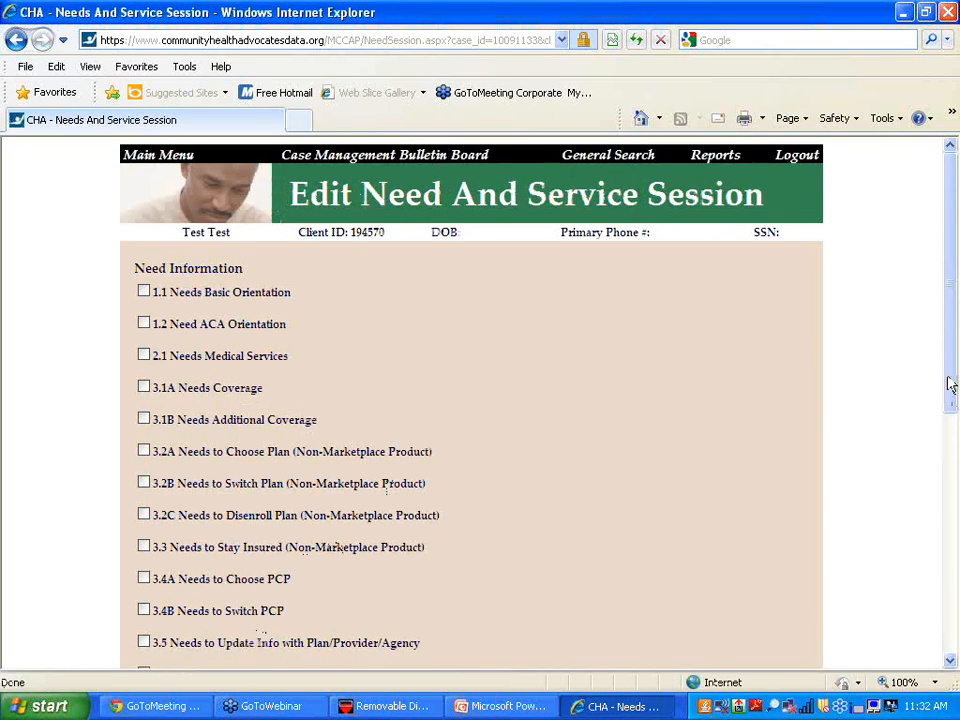
drag(949, 388, 945, 430)
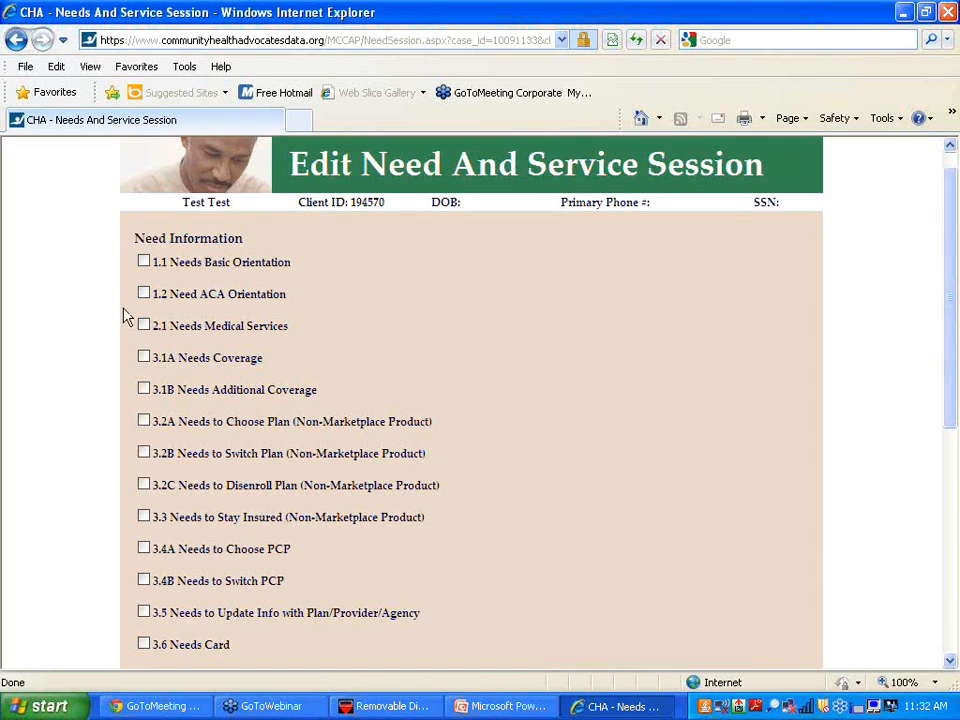
click(144, 296)
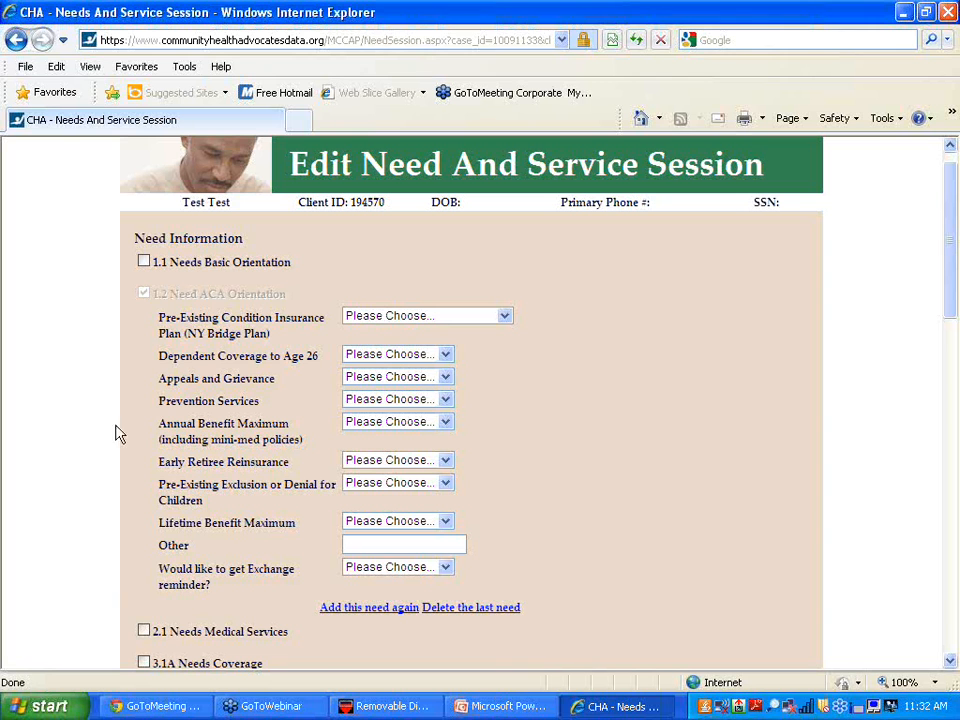
click(145, 263)
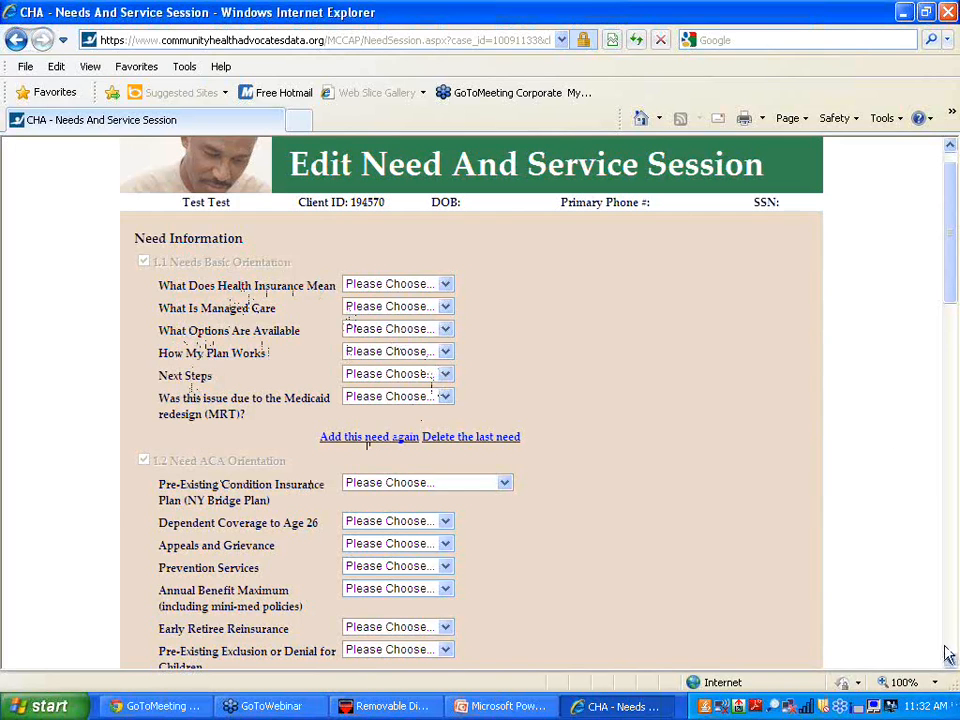
scroll(951, 660, down, 5)
scroll(951, 660, down, 5)
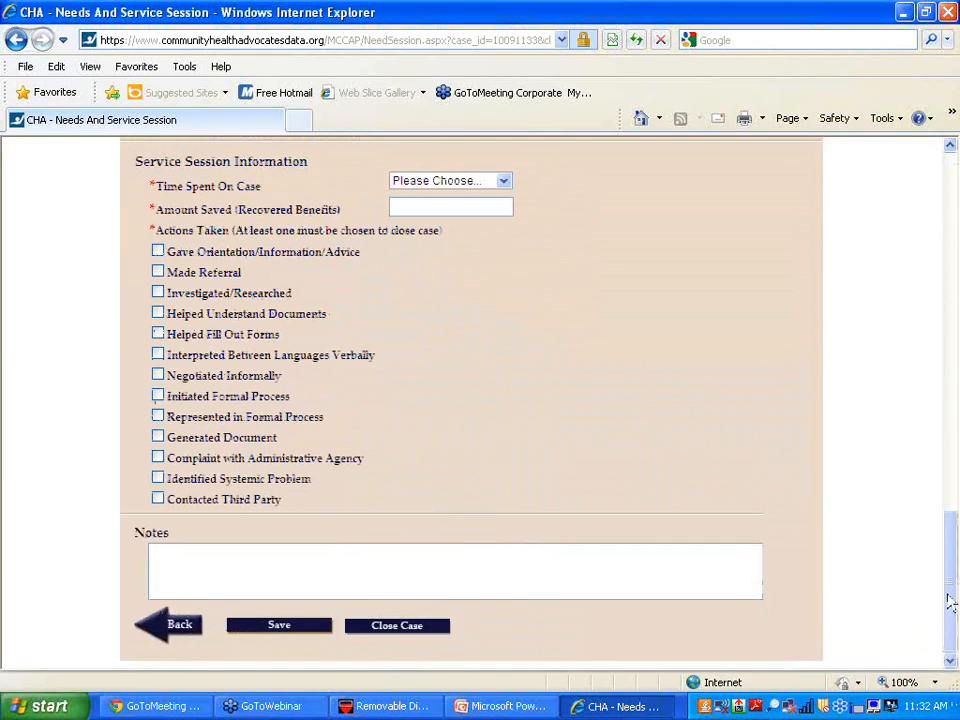
drag(947, 588, 947, 364)
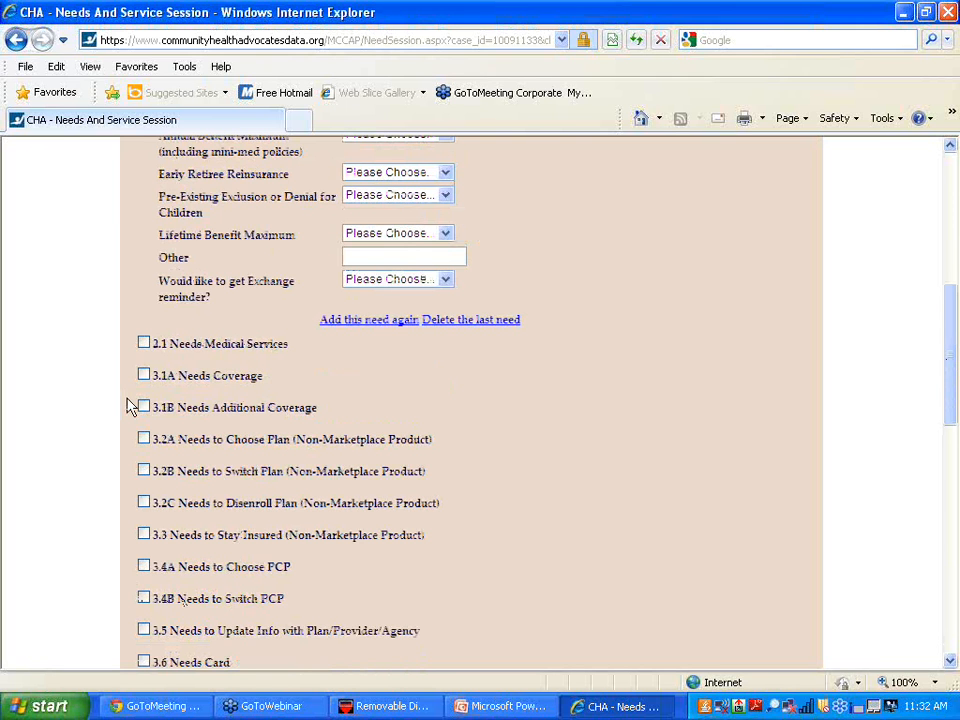
- Tick the 3.1B Needs Additional Coverage need and look over the remaining needs
click(144, 407)
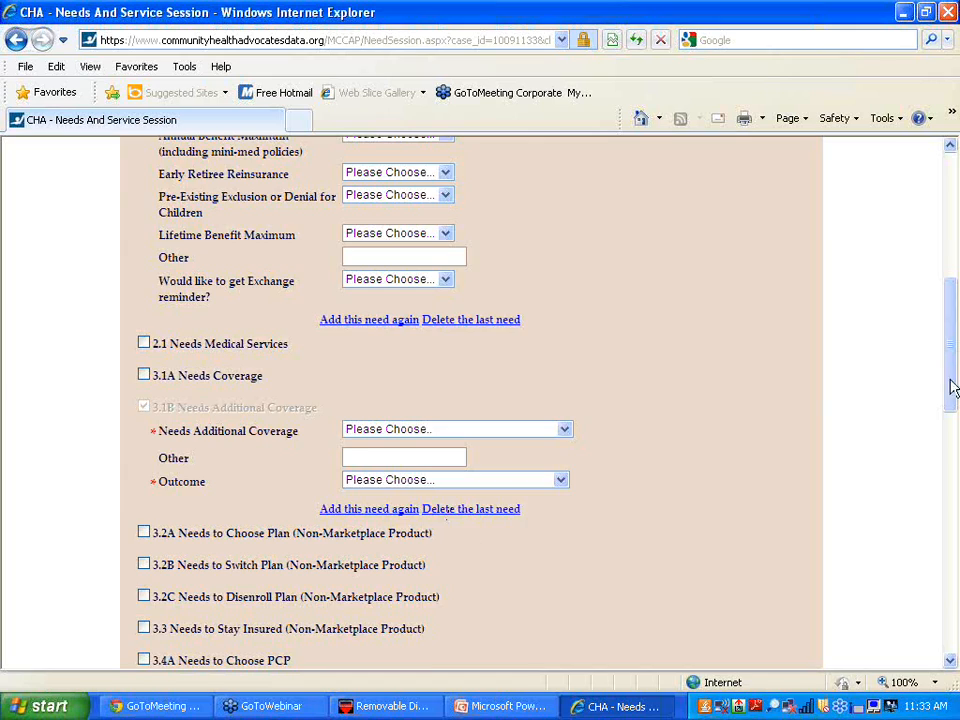
drag(953, 390, 953, 457)
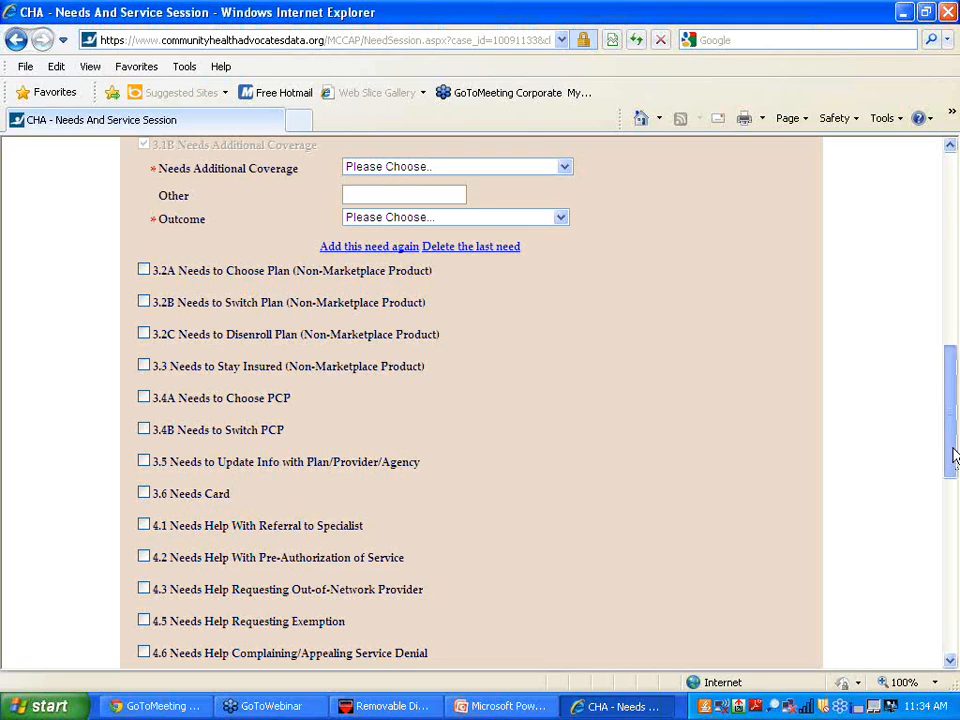
drag(954, 450, 908, 499)
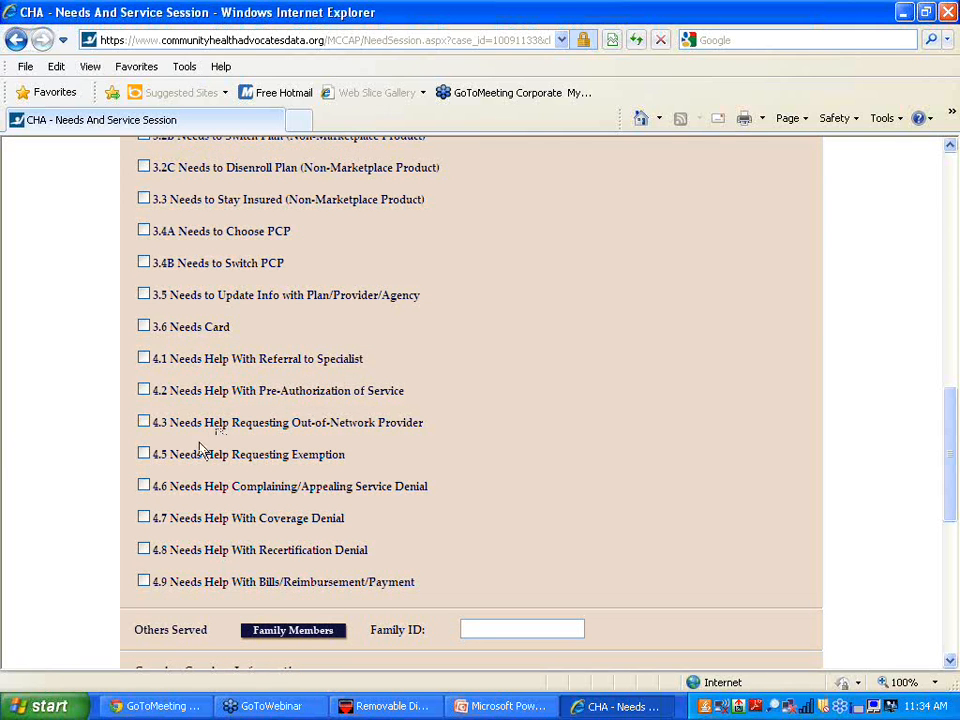
- Tick need 4.6 Help Complaining/Appealing Service Denial, leaving Medical Service Needed and Outcome blank
click(145, 486)
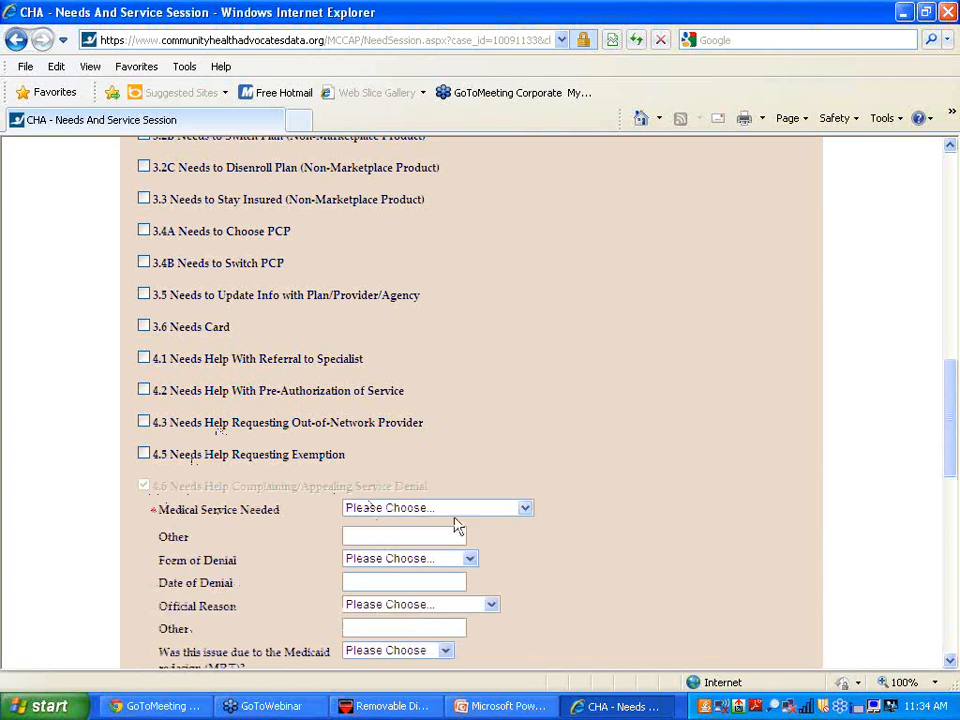
click(524, 509)
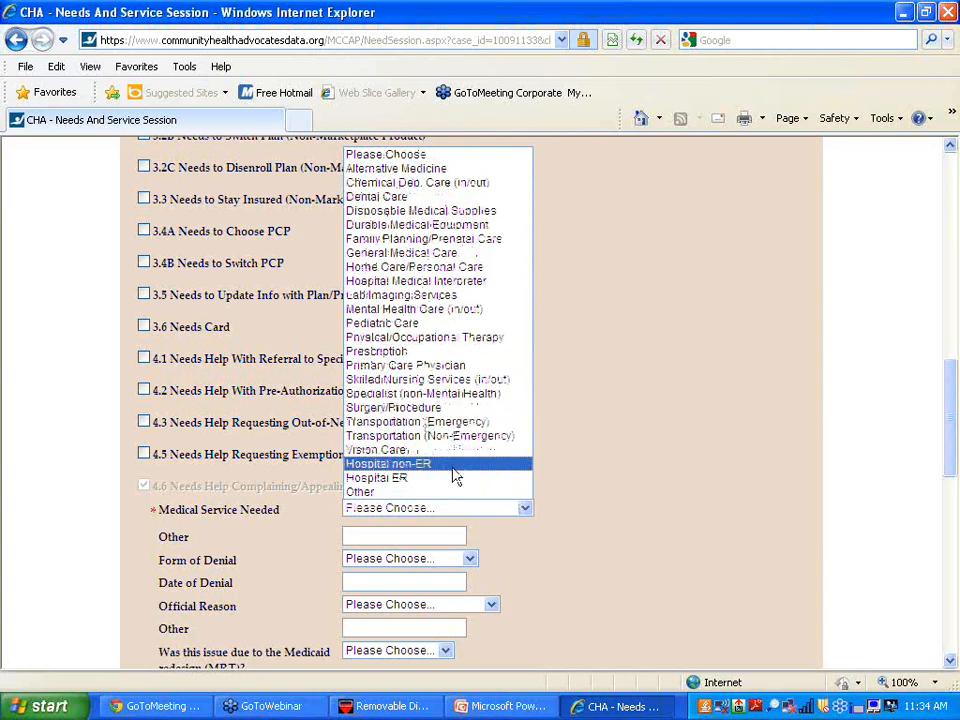
click(677, 439)
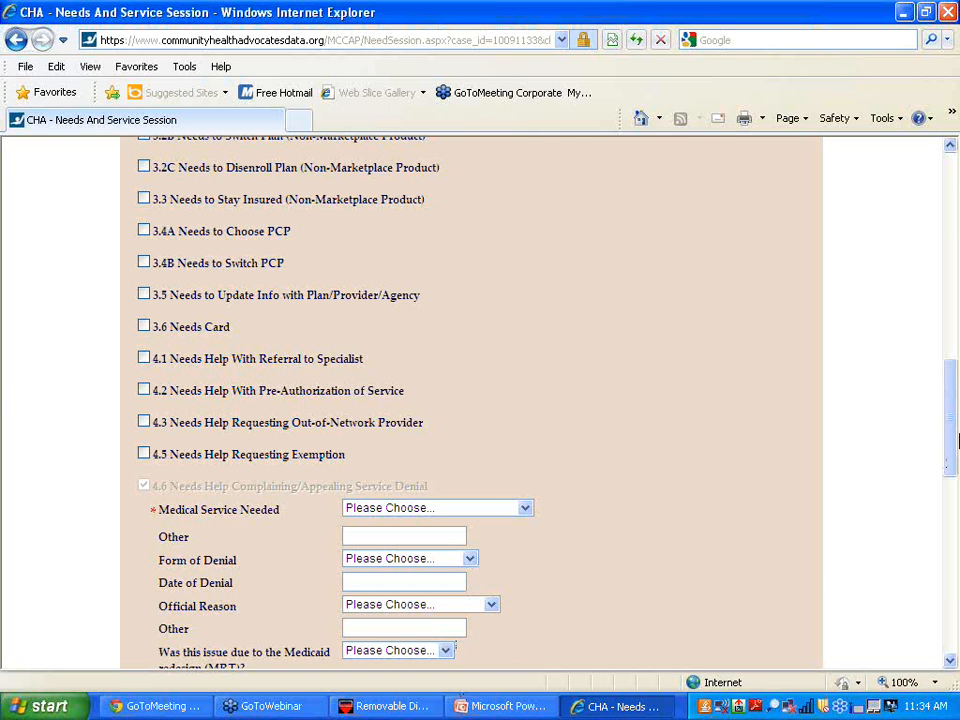
drag(951, 443, 945, 482)
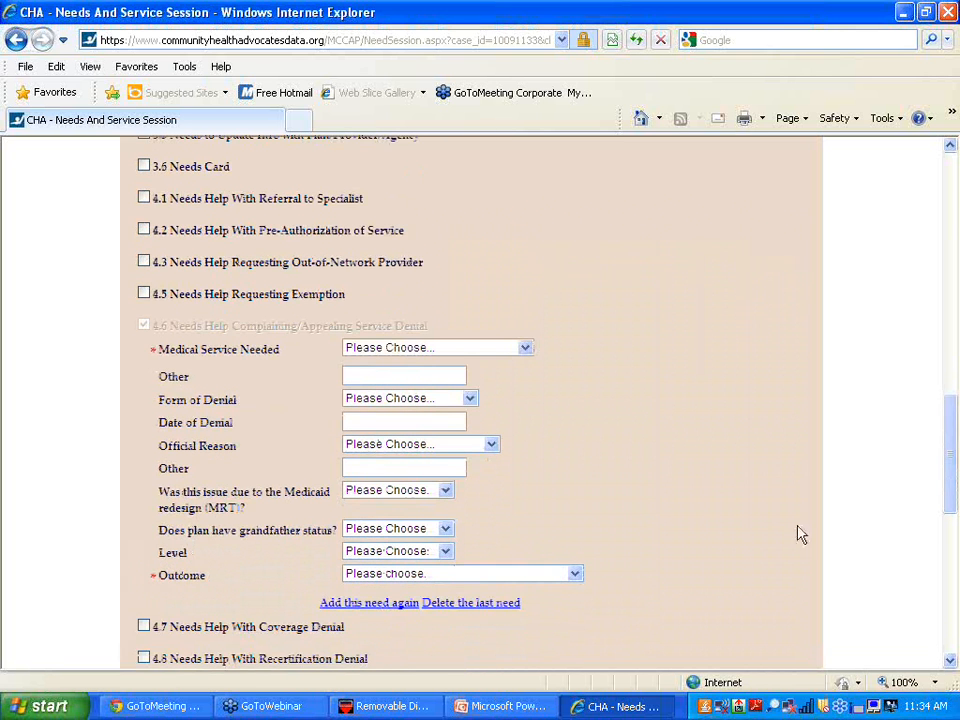
click(575, 575)
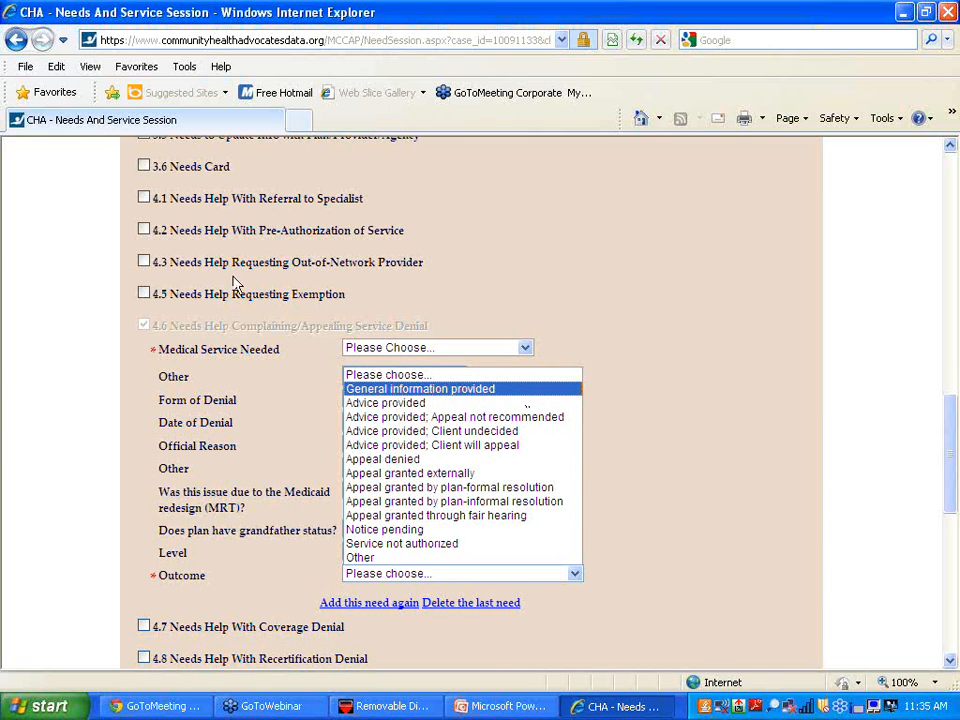
click(440, 280)
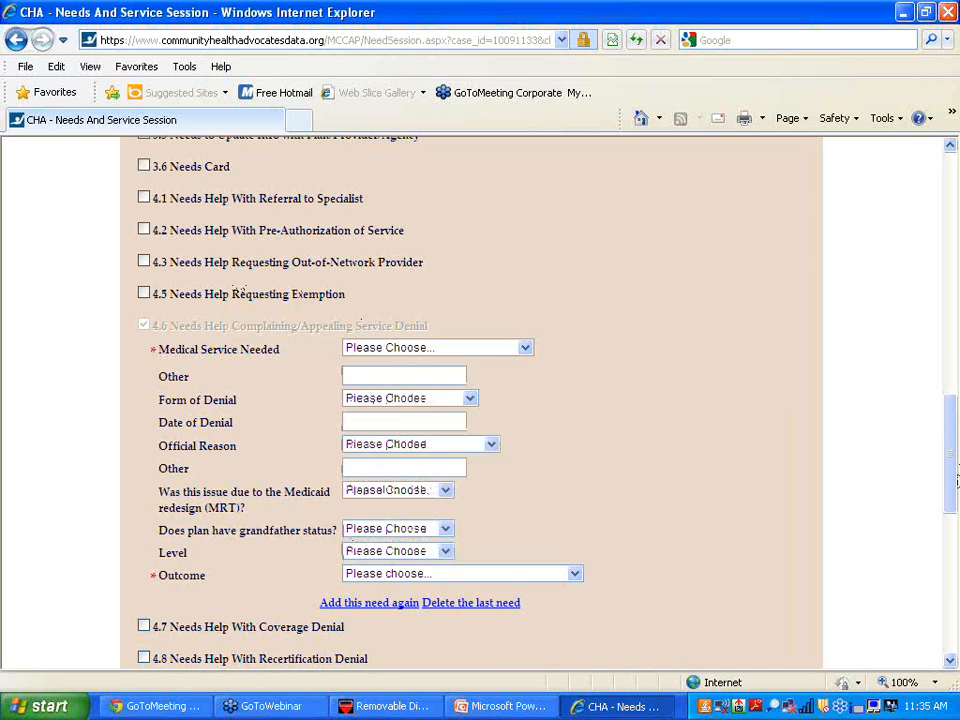
drag(951, 480, 955, 344)
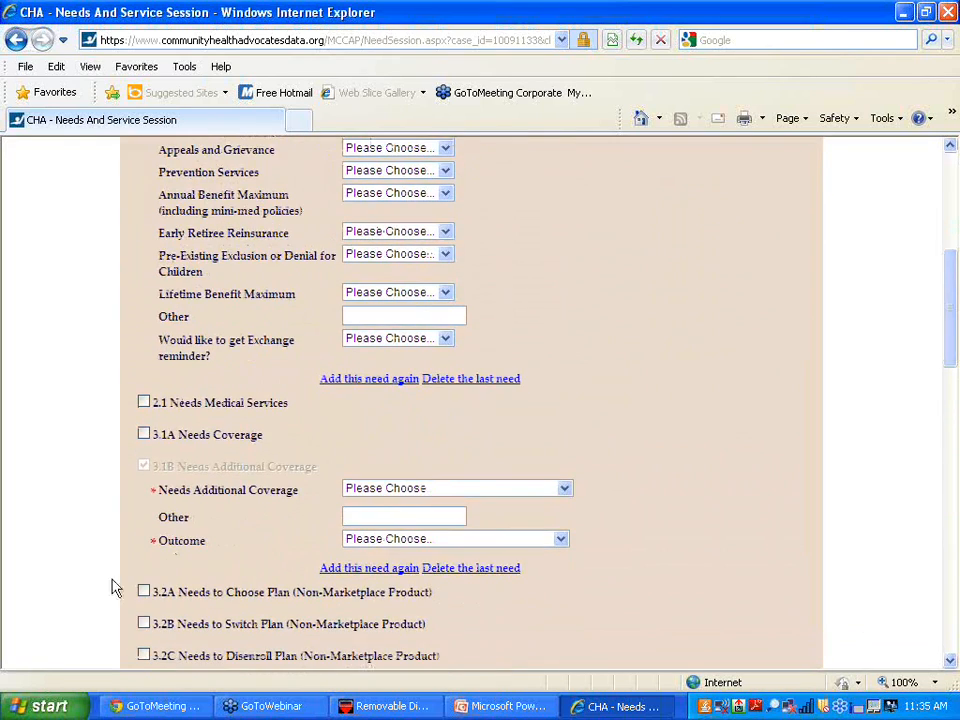
- Add the 3.1A Needs Coverage need as Other Drug Assistance with outcome Application completed/Client will submit
click(144, 436)
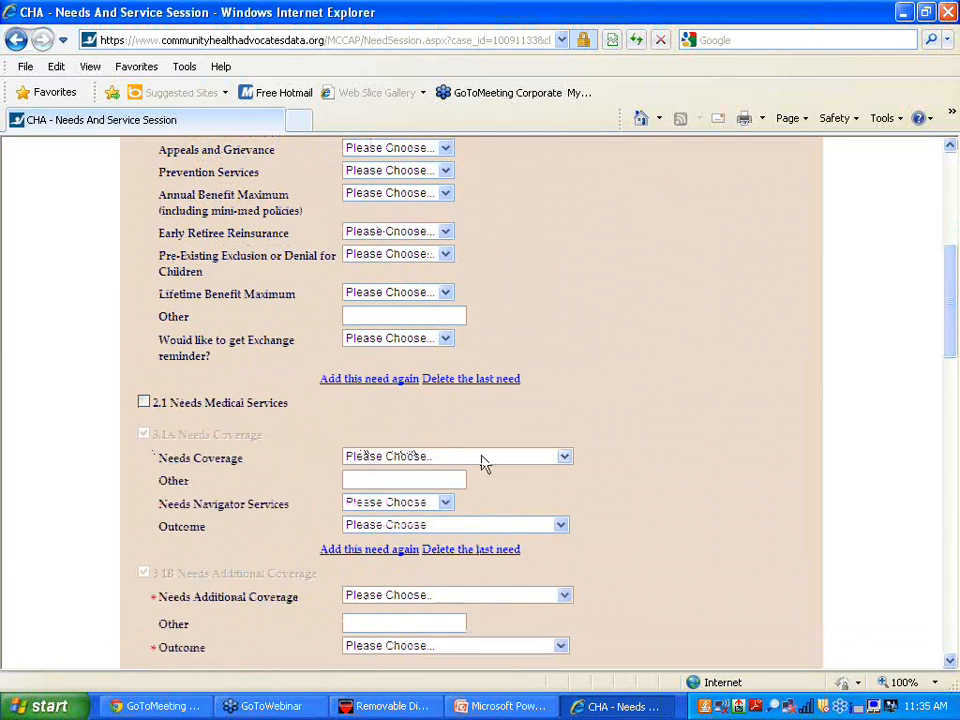
click(565, 458)
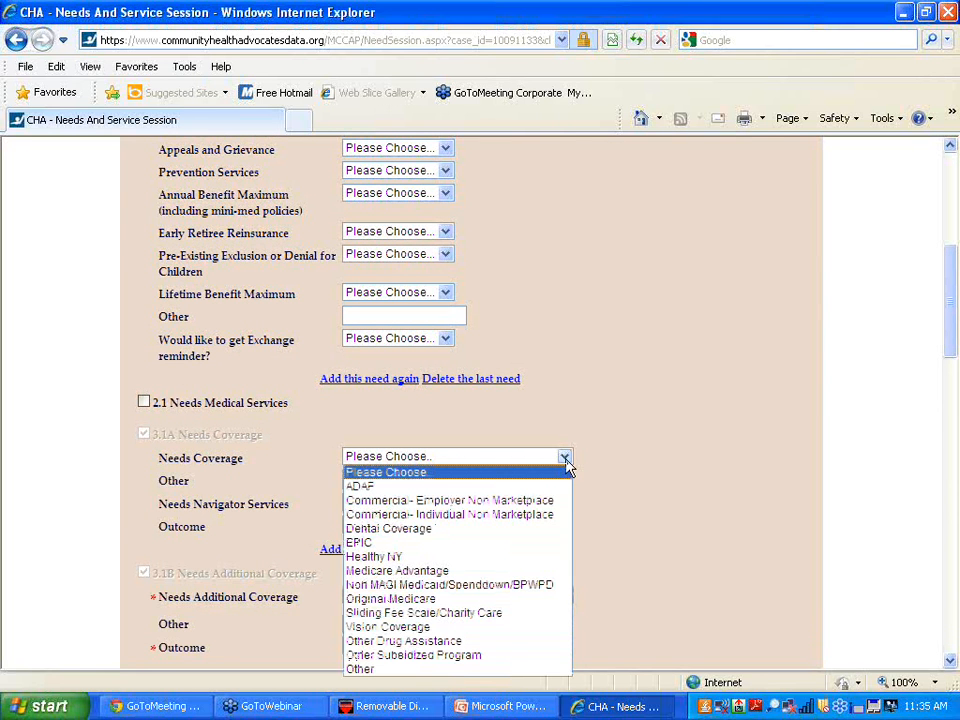
click(514, 651)
click(561, 525)
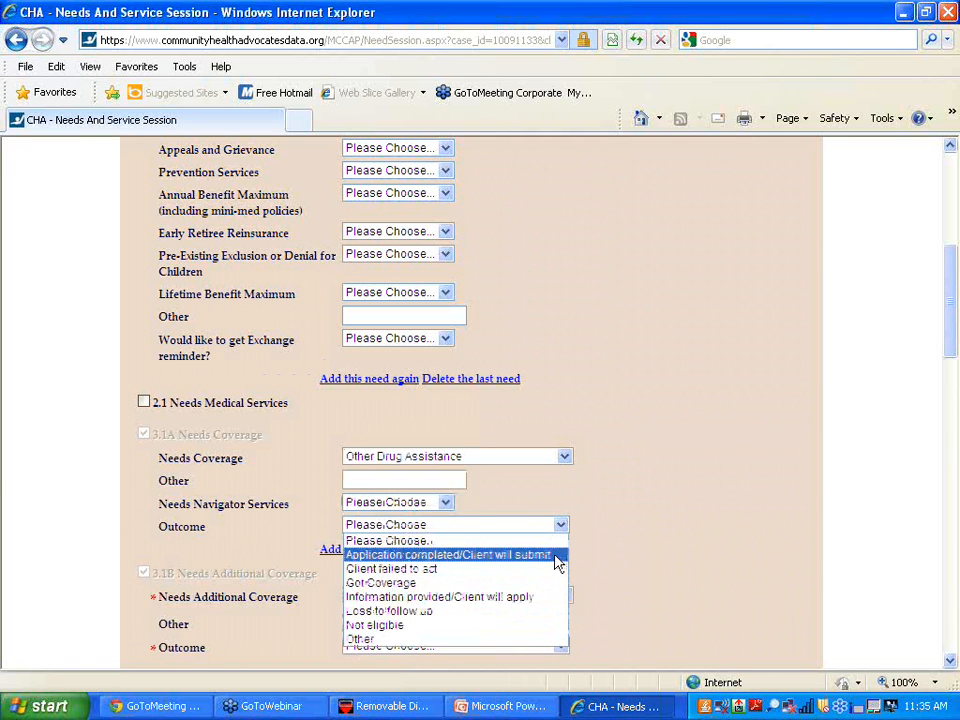
click(557, 556)
- Add a second 3.1A entry: Sliding Fee Scale/Charity Care, outcome Application completed/Client will submit
click(364, 553)
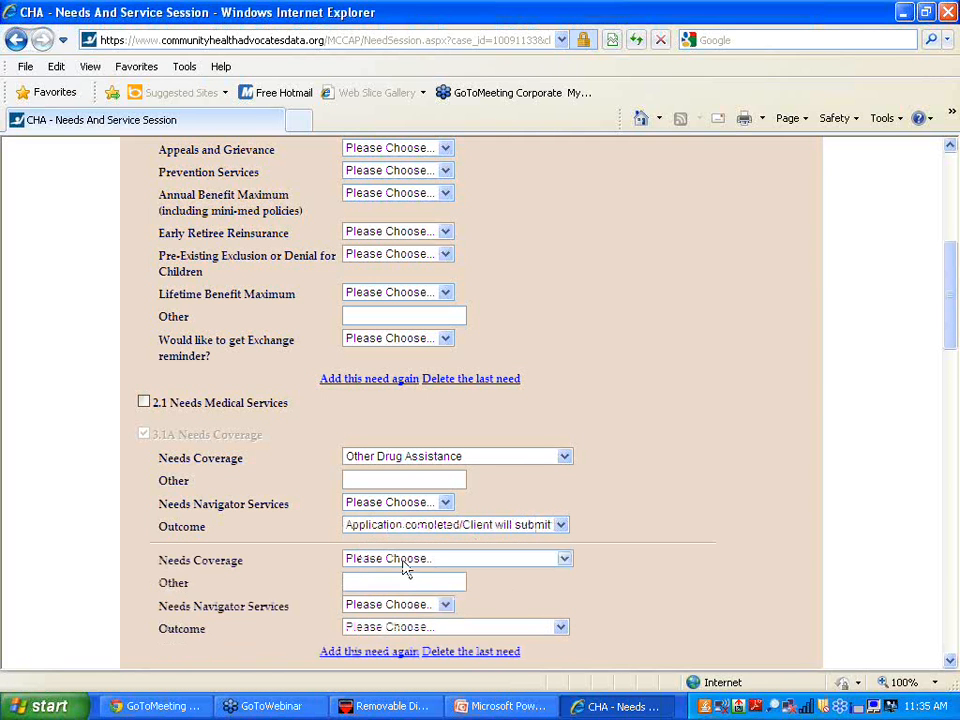
click(564, 560)
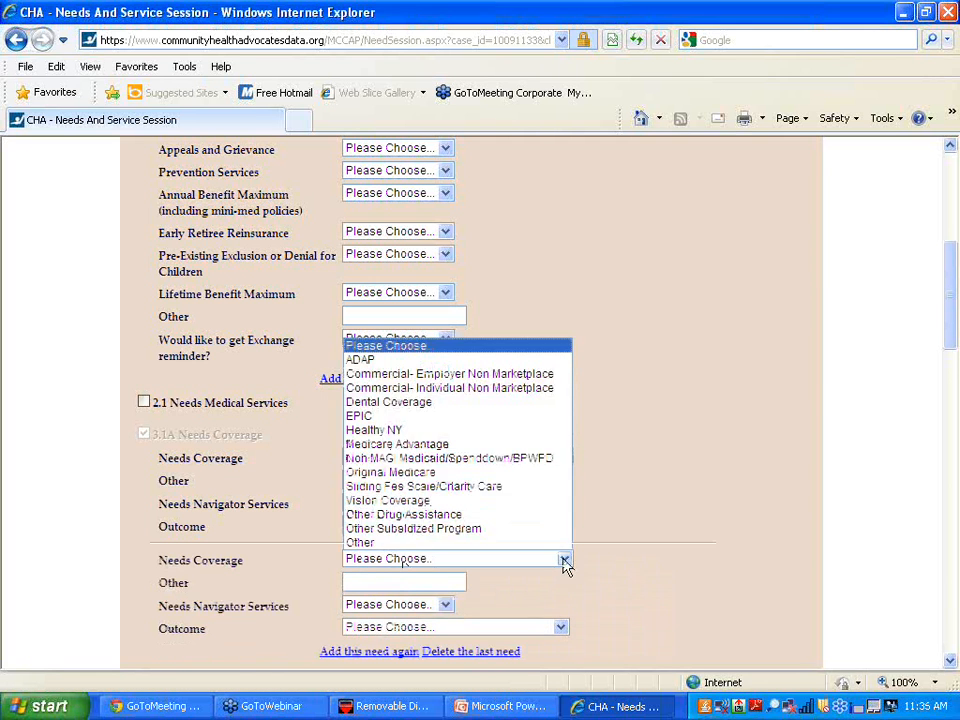
click(540, 487)
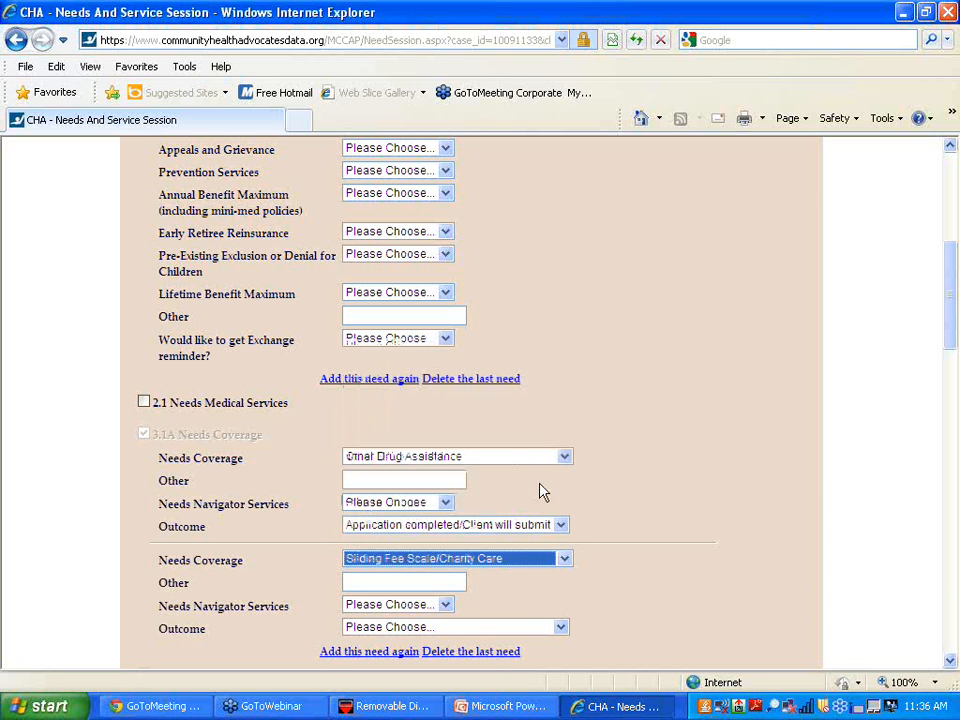
click(561, 627)
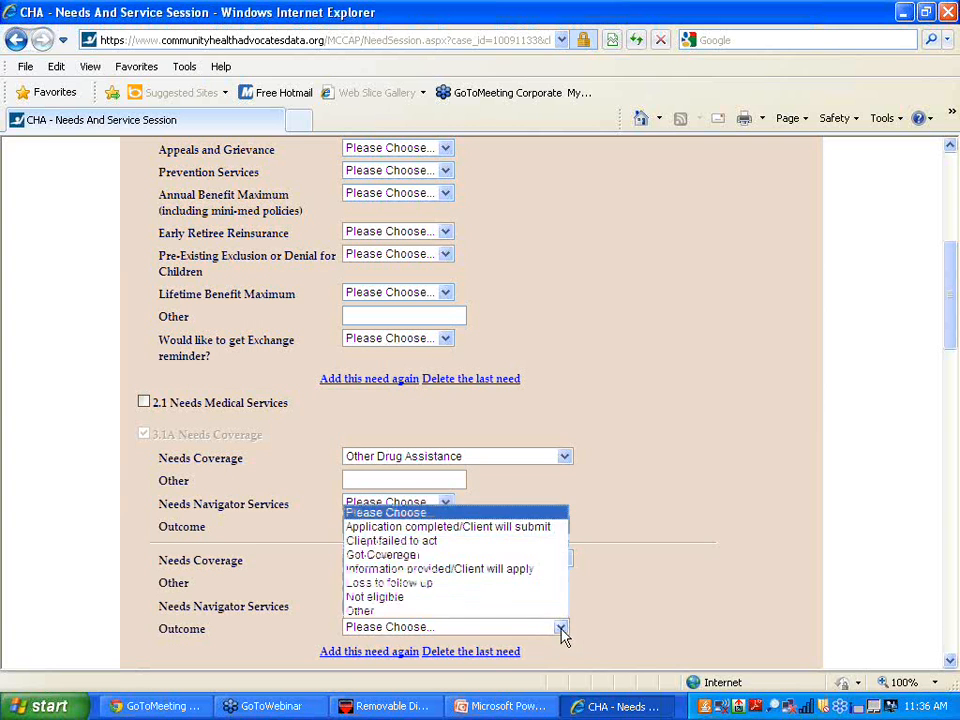
click(540, 526)
click(564, 559)
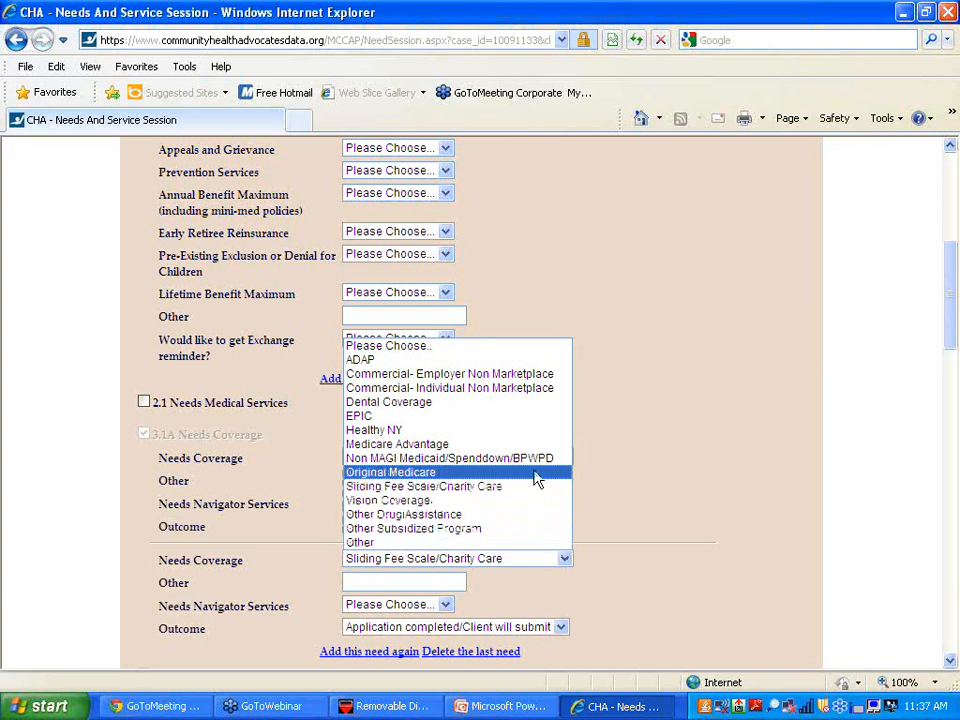
click(617, 469)
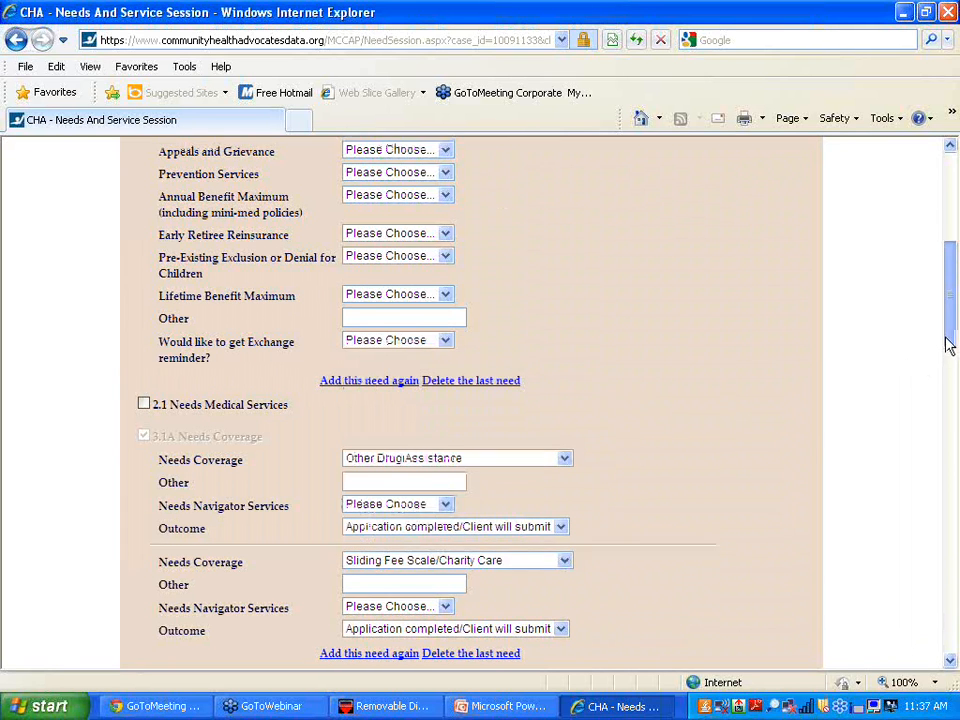
- Tick the 4.9 Needs Help With Bills/Reimbursement/Payment need further down the list
drag(949, 343, 955, 484)
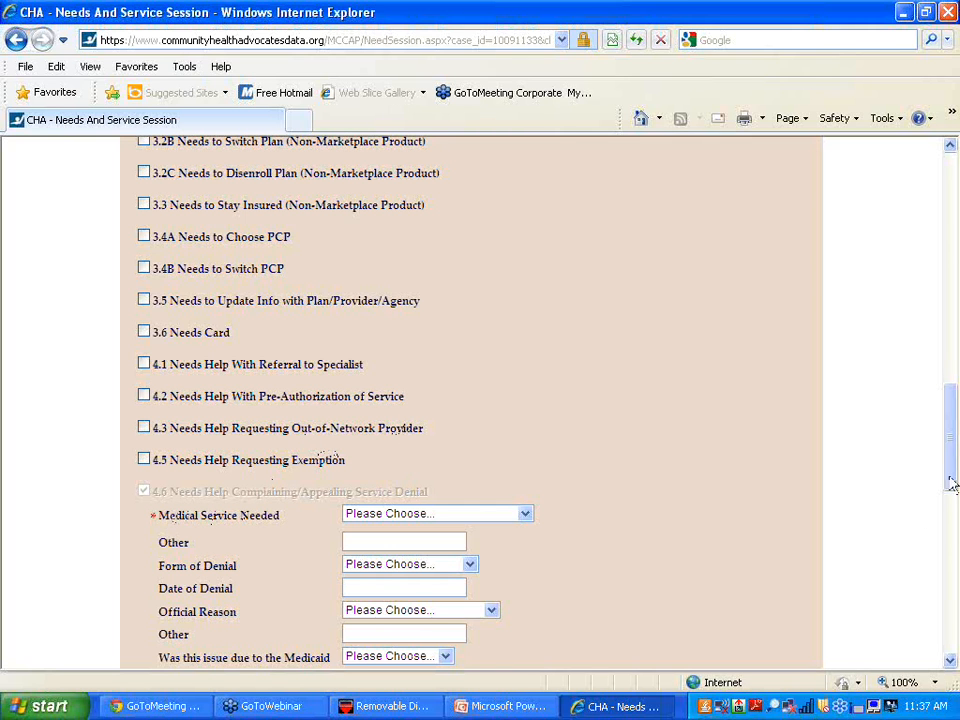
drag(948, 468, 930, 533)
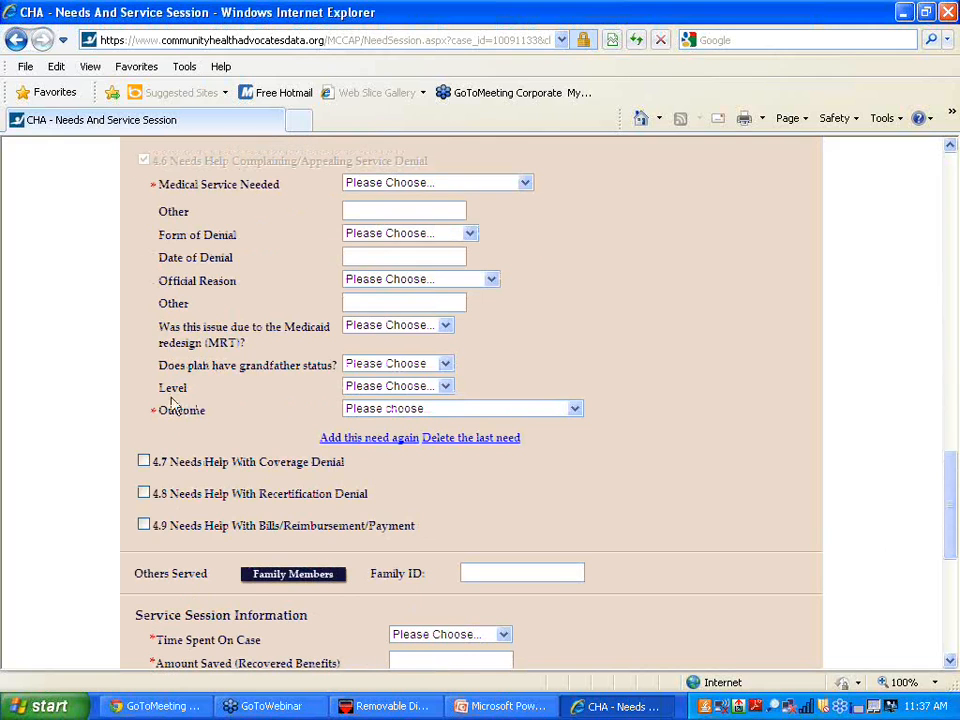
click(144, 525)
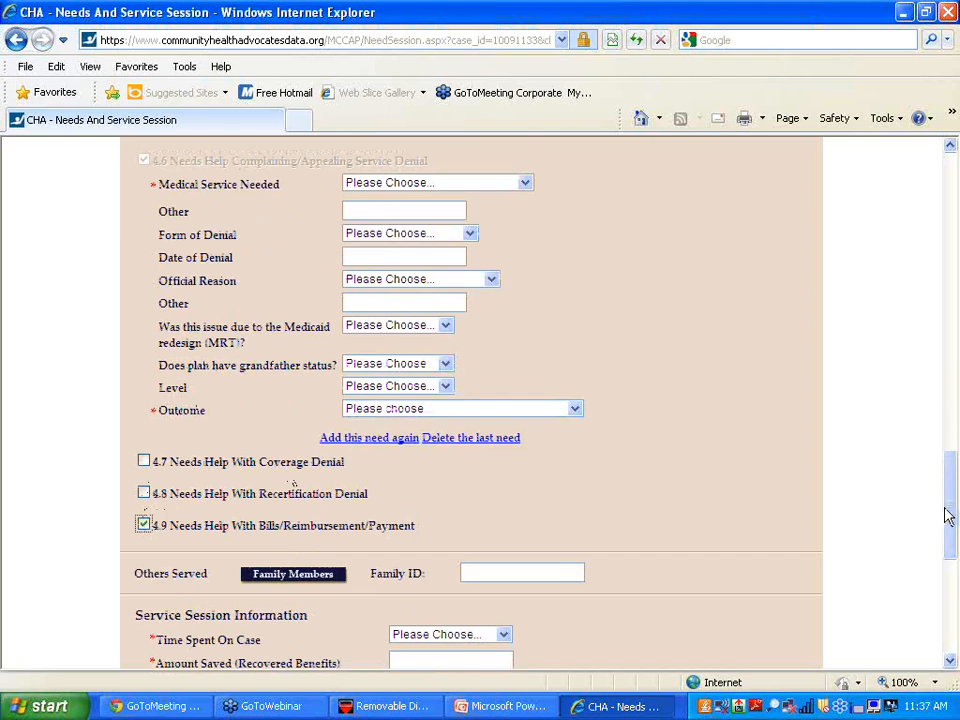
drag(945, 514, 940, 157)
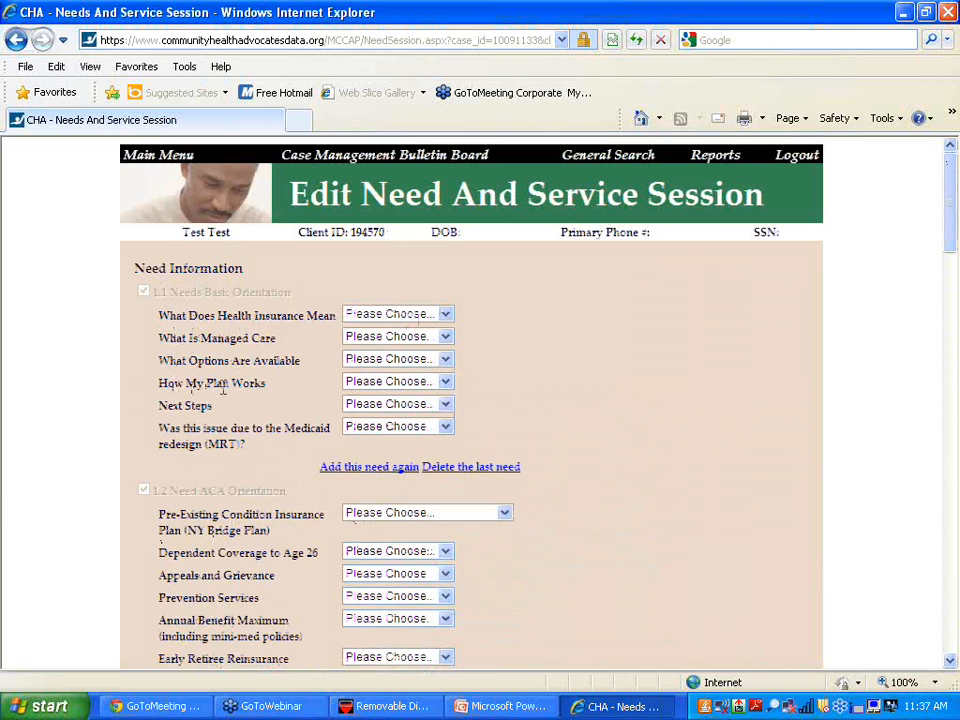
click(447, 381)
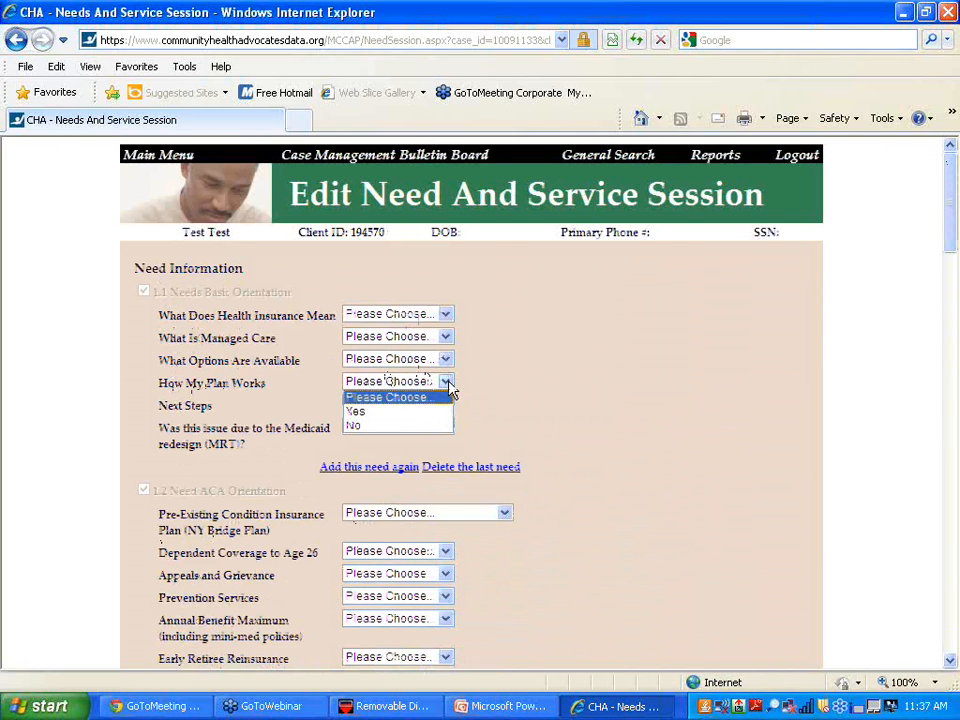
click(450, 390)
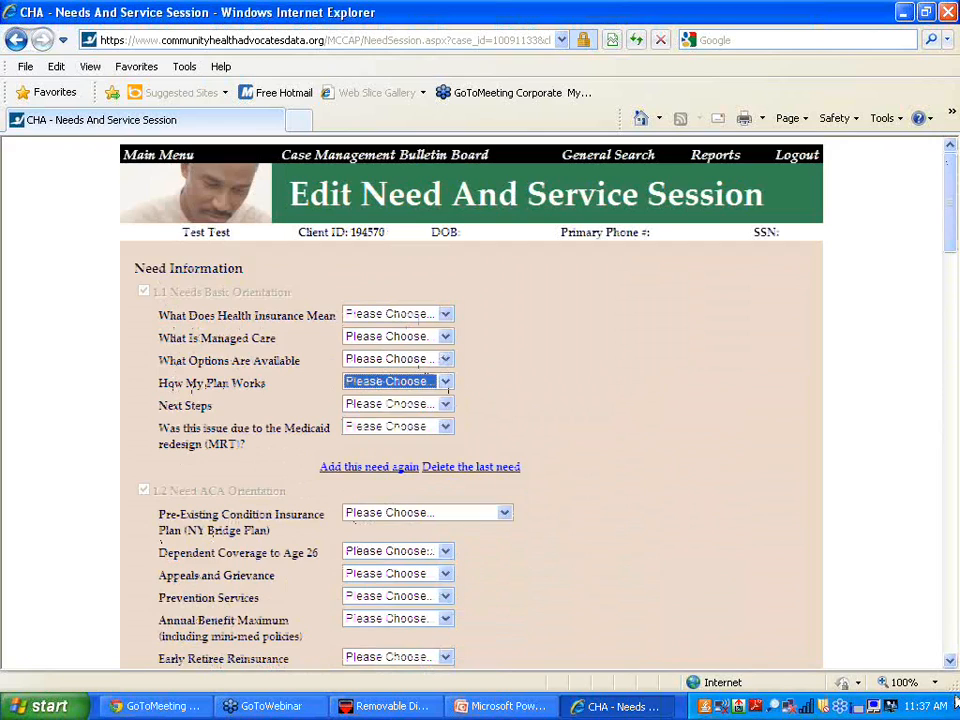
click(951, 661)
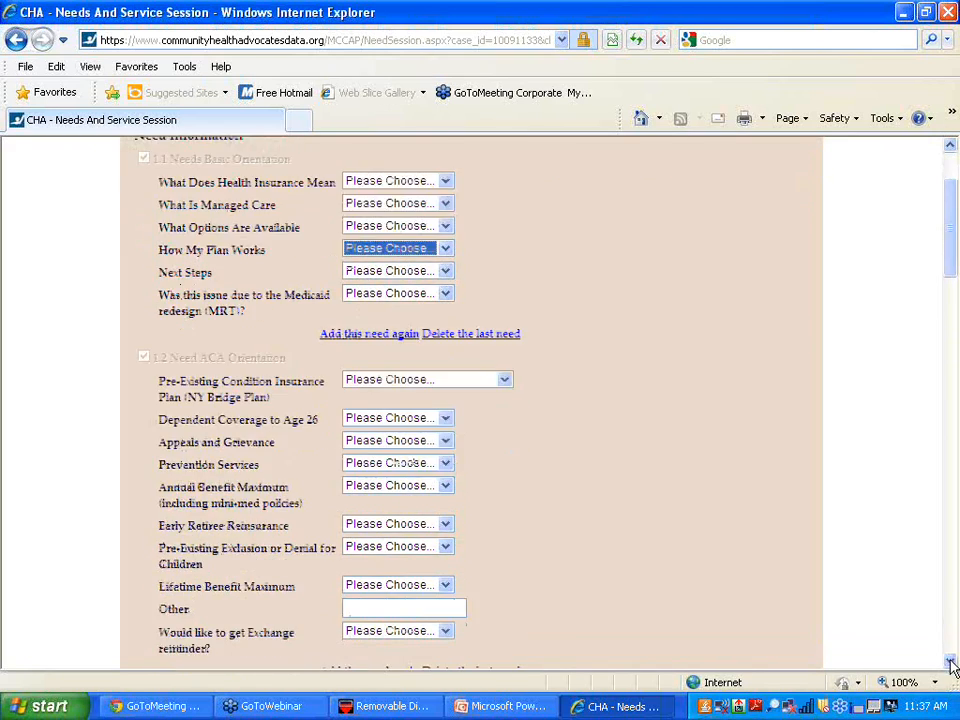
drag(951, 664, 951, 664)
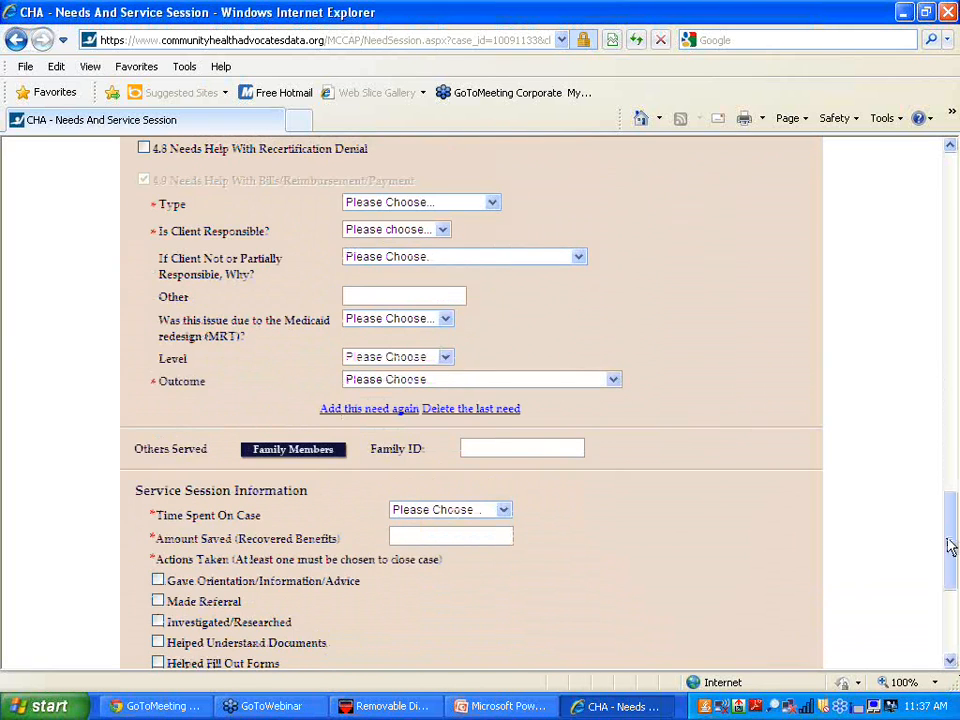
drag(951, 541, 951, 583)
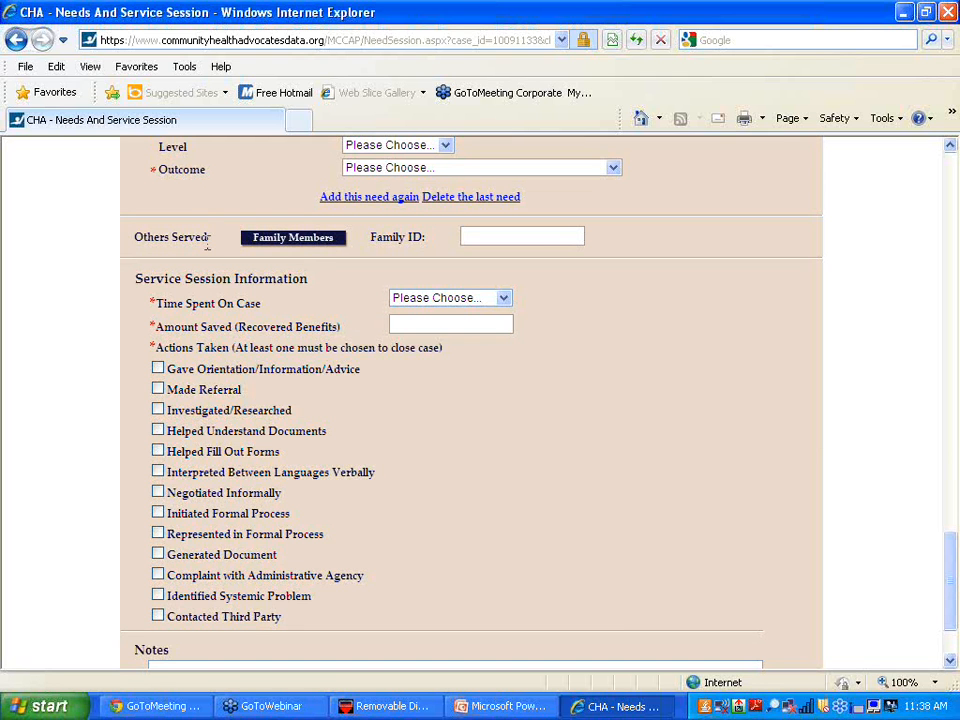
click(504, 298)
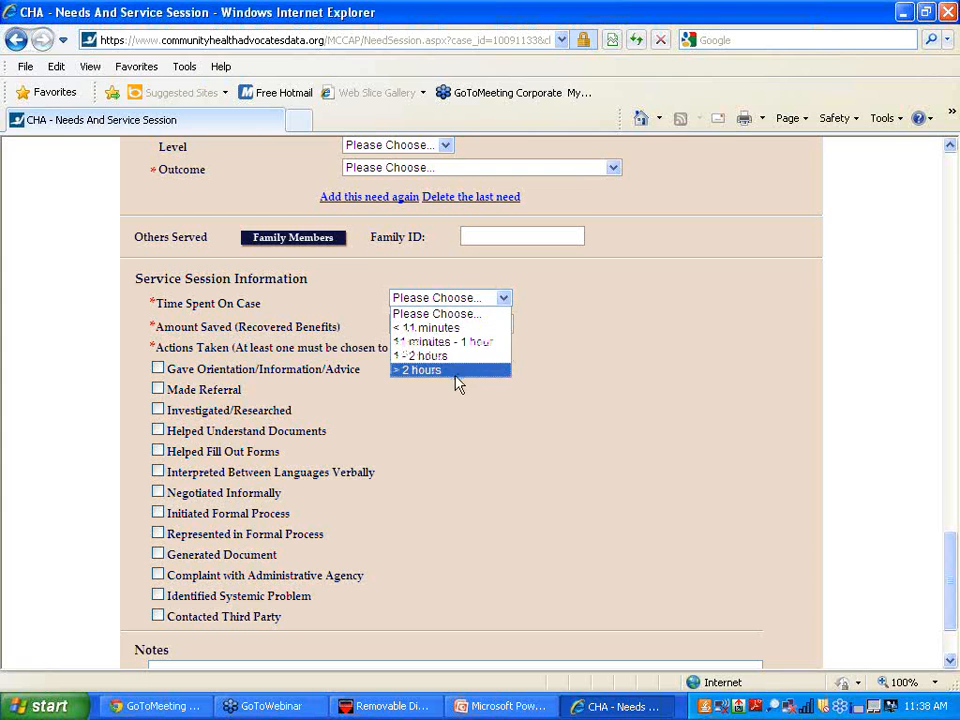
click(440, 450)
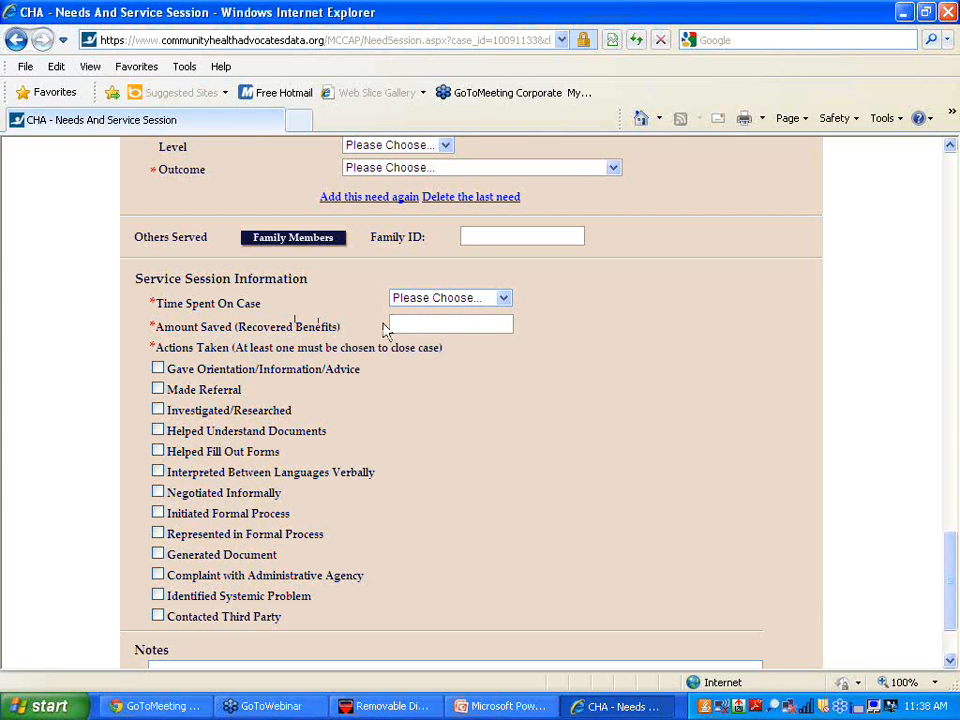
click(432, 321)
- Tick Made Referral, Generated Document, Contacted Third Party and Gave Orientation/Information/Advice under Actions Taken
click(157, 390)
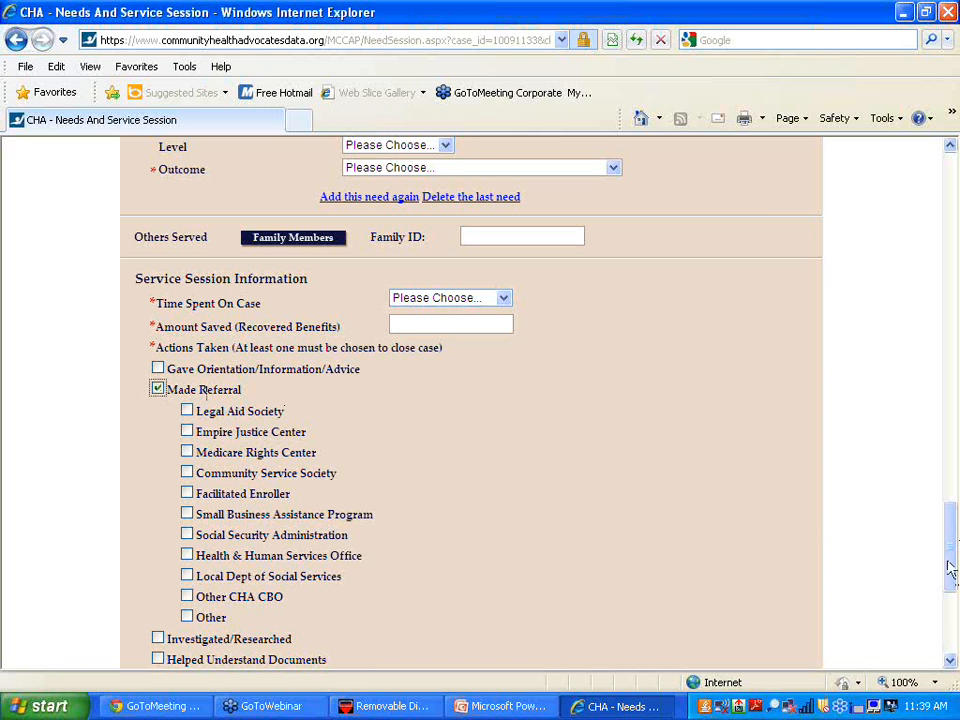
drag(950, 563, 951, 600)
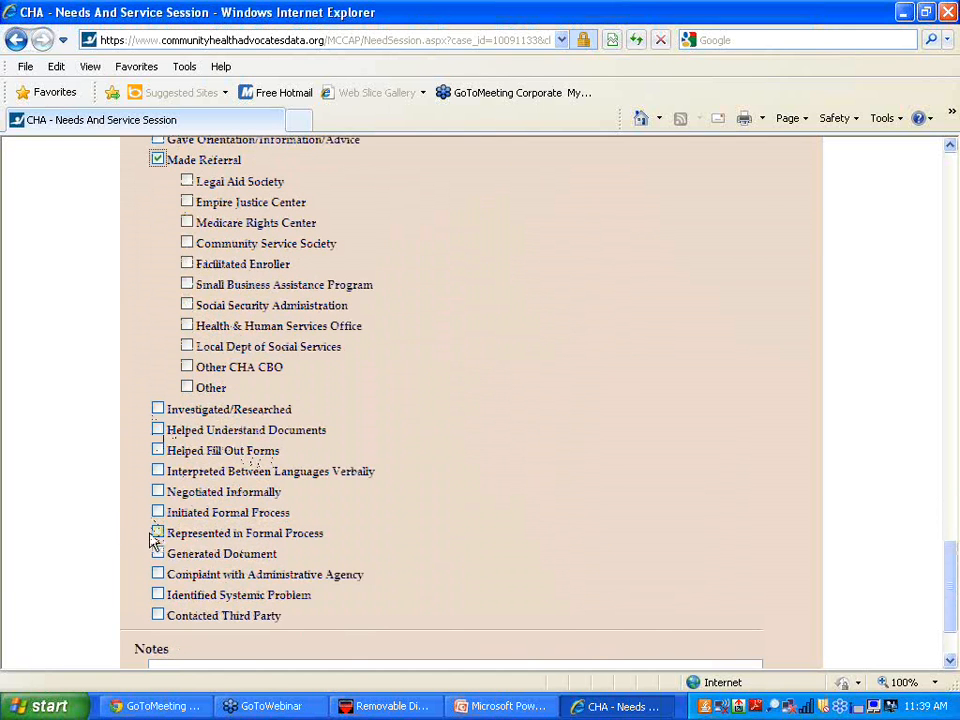
click(157, 554)
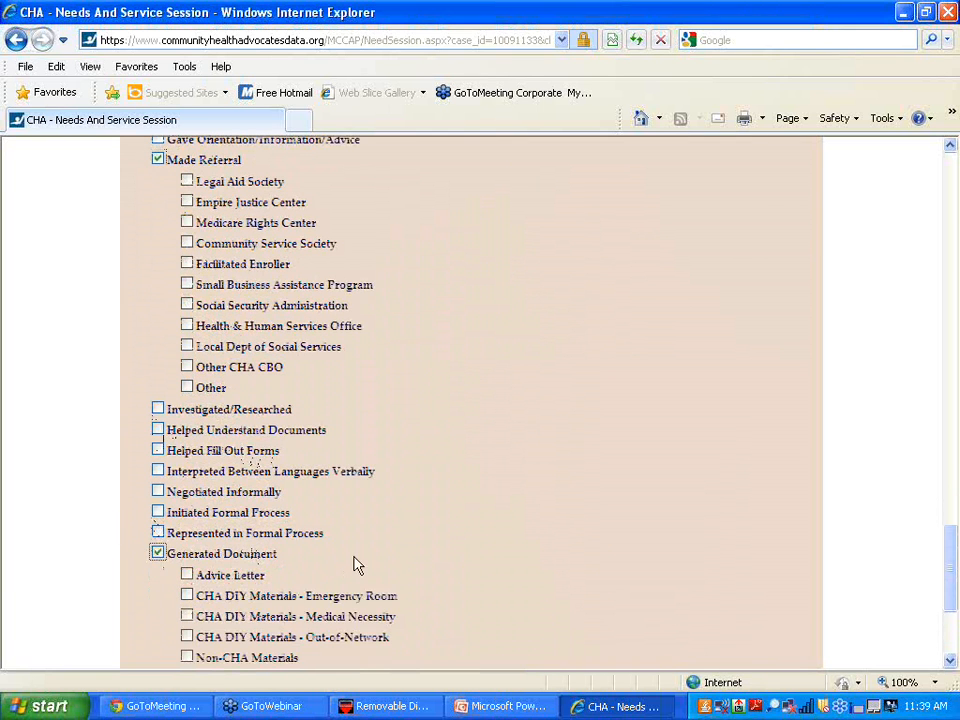
drag(951, 574, 955, 598)
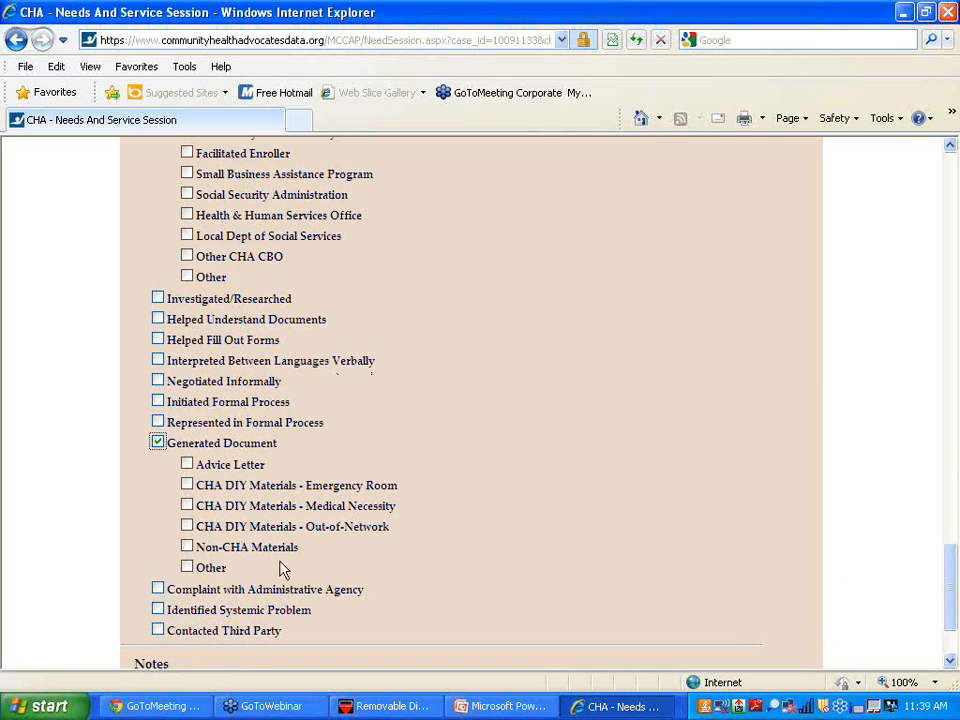
click(157, 628)
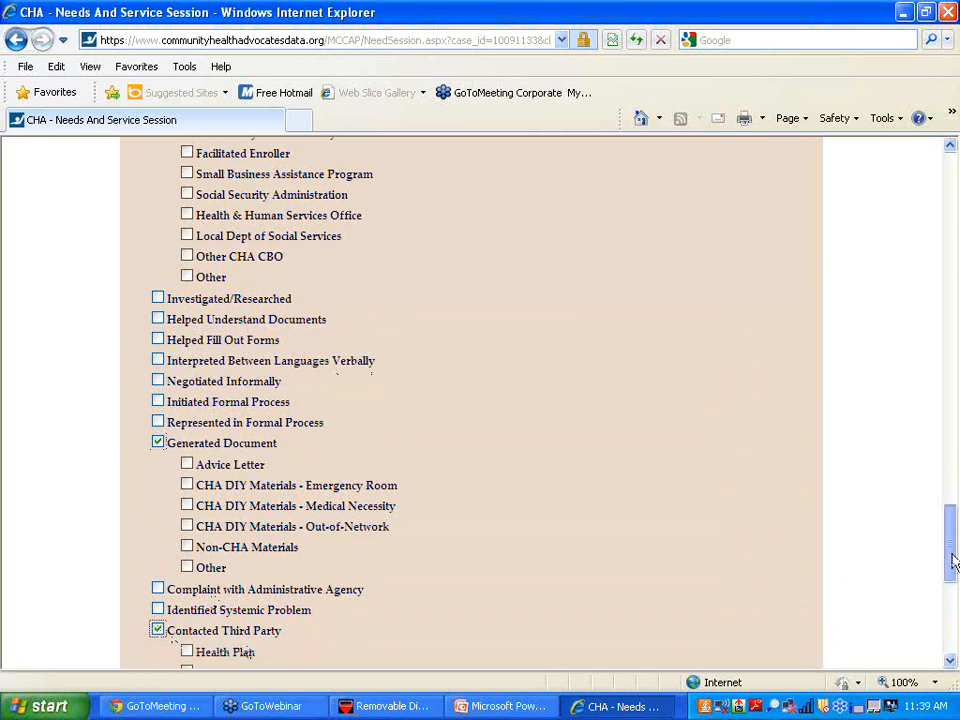
drag(953, 561, 955, 610)
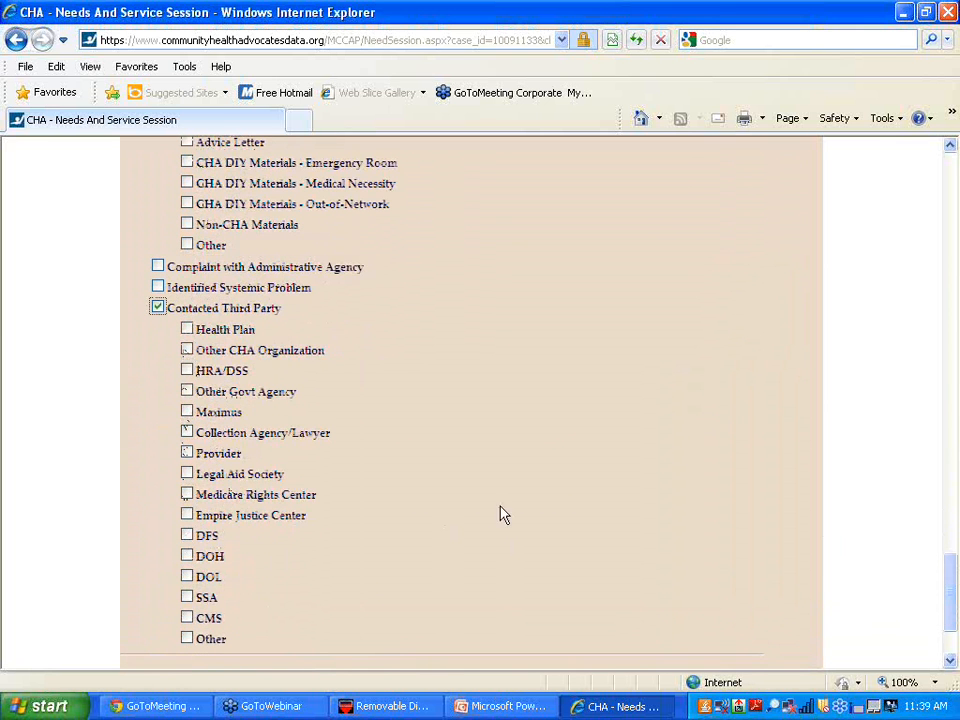
drag(948, 598, 935, 522)
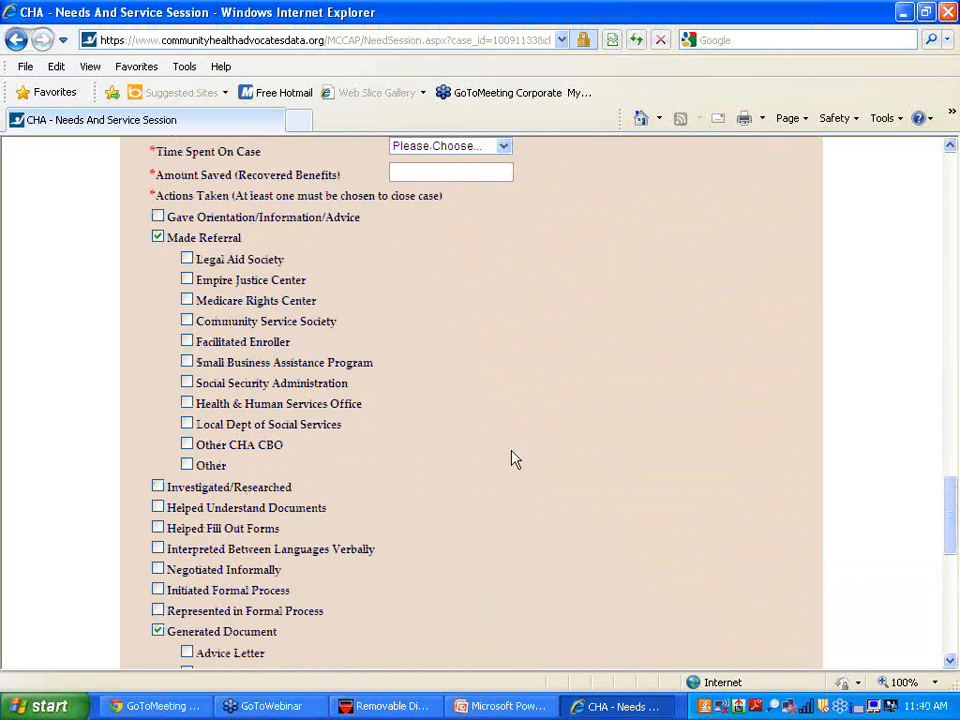
click(158, 217)
click(158, 236)
drag(951, 518, 951, 619)
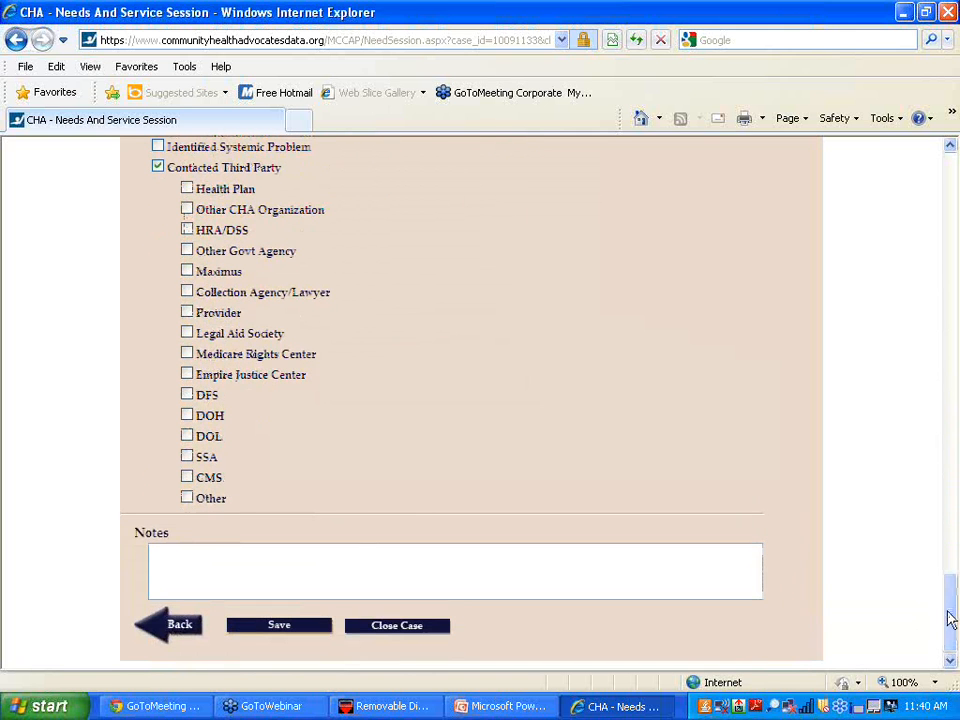
- Start the session notes with 8/11 and the worker's initials on its own line, then return to PowerPoint
click(186, 559)
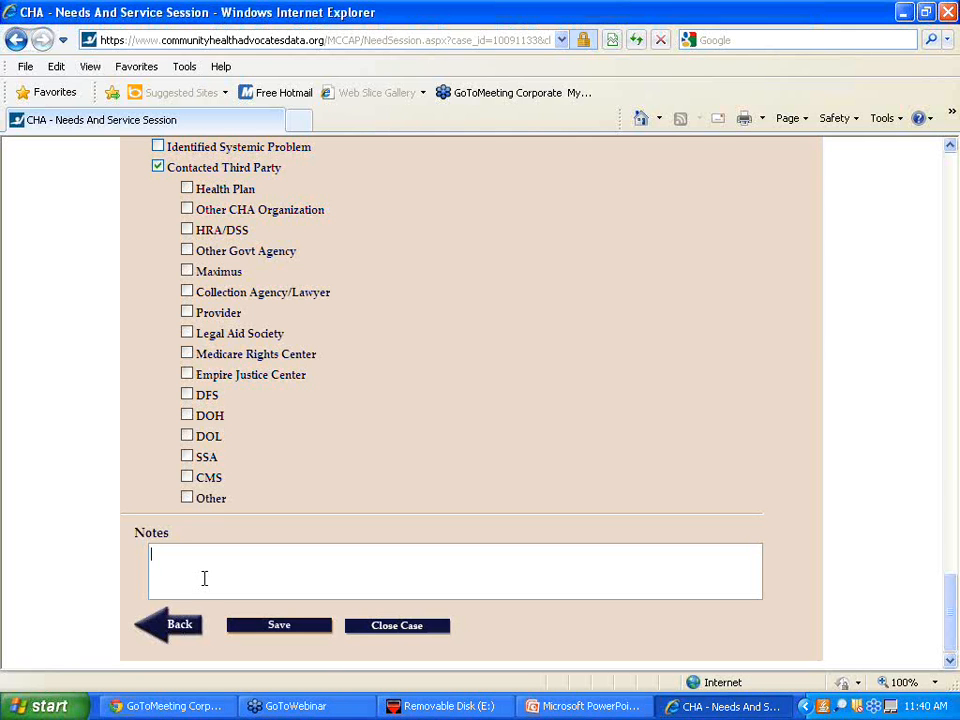
text(8/11 Sk)
key(Return)
click(579, 708)
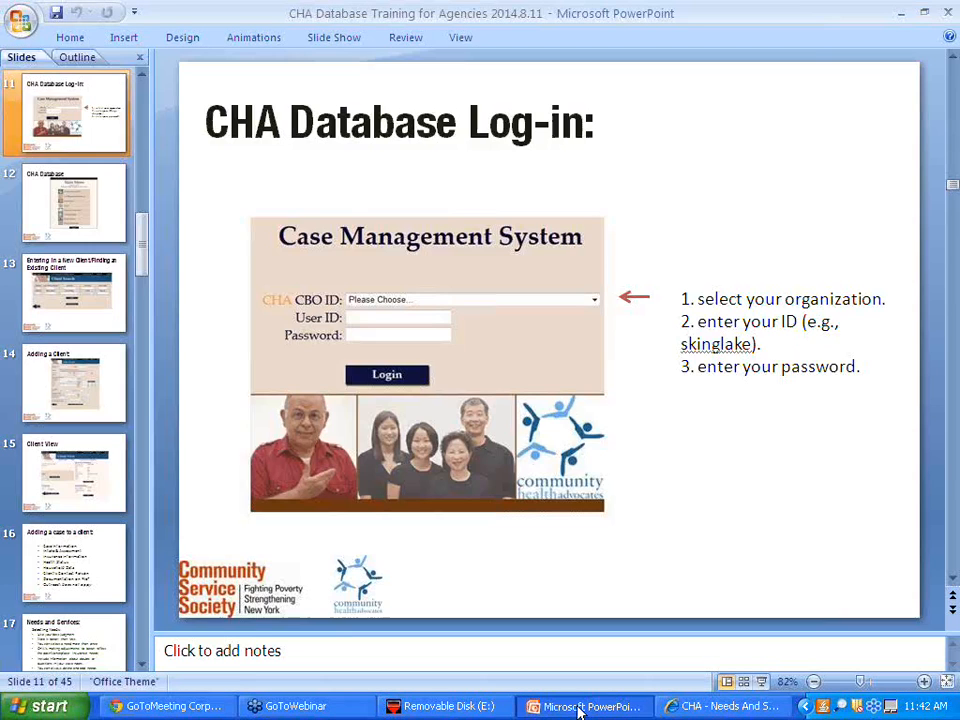
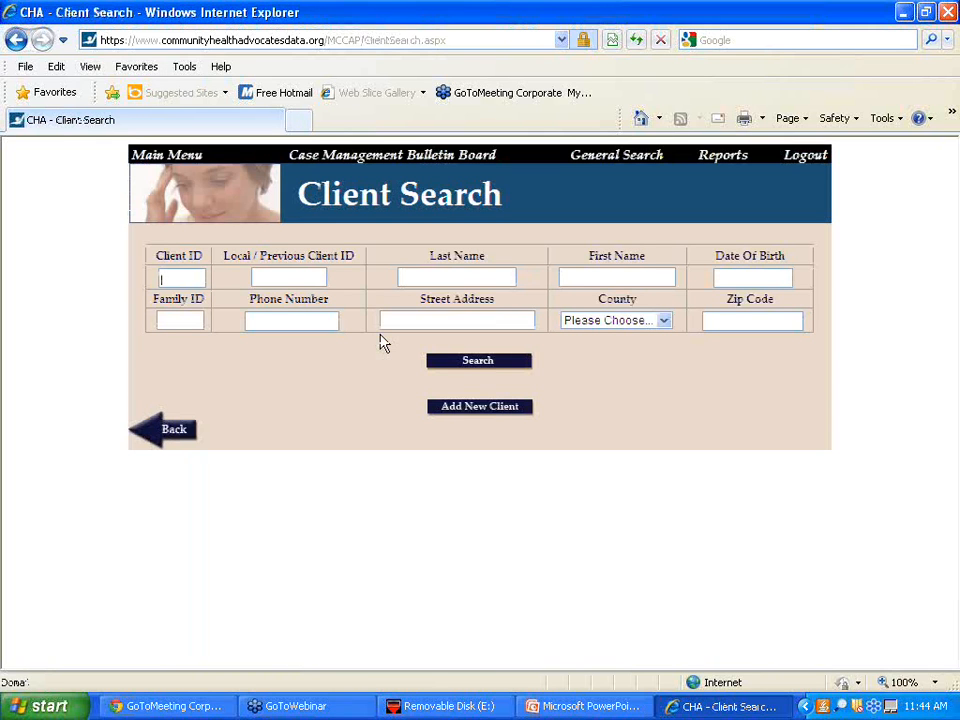
- Choose Add New Client from the Client Search page
click(466, 410)
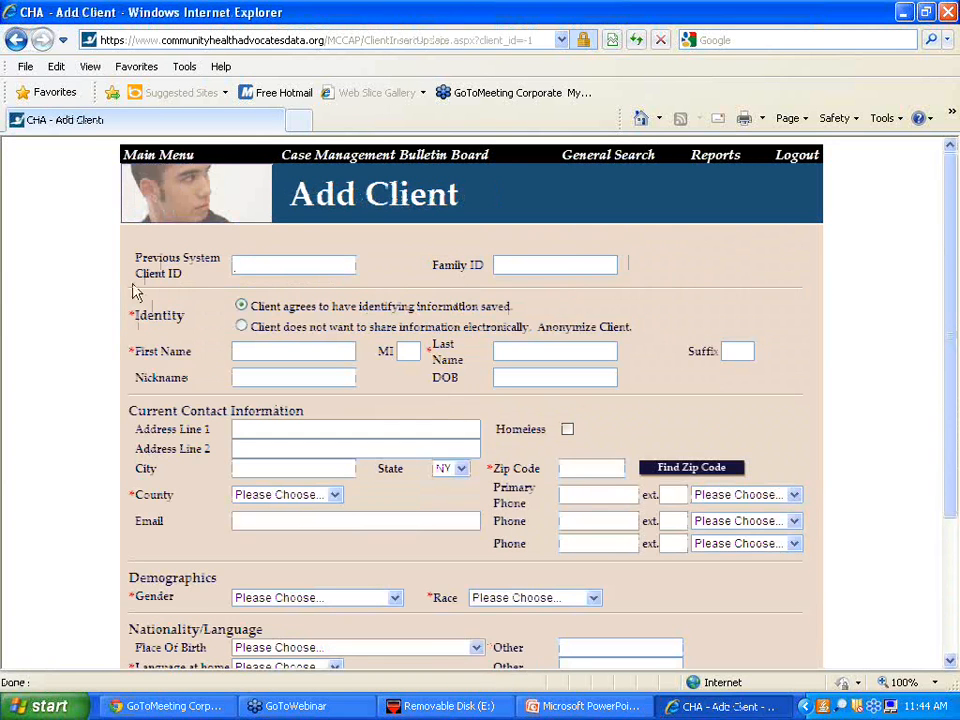
- Enter the client's first name and last name in capitals on the Add Client form
click(292, 346)
key(Caps_Lock)
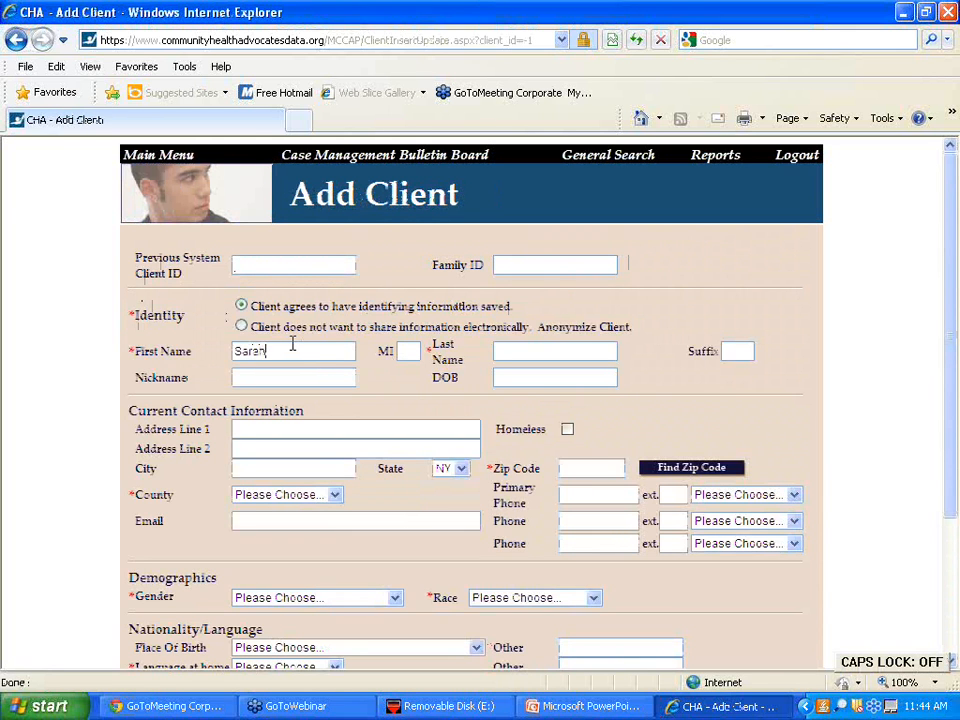
key(Tab)
key(Caps_Lock)
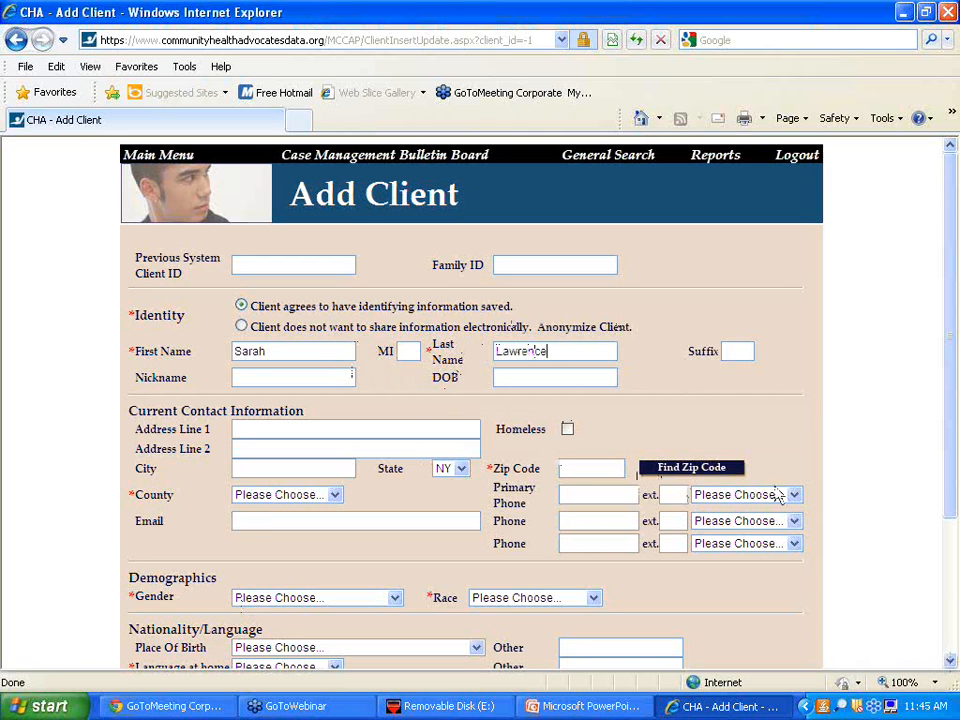
drag(950, 467, 955, 578)
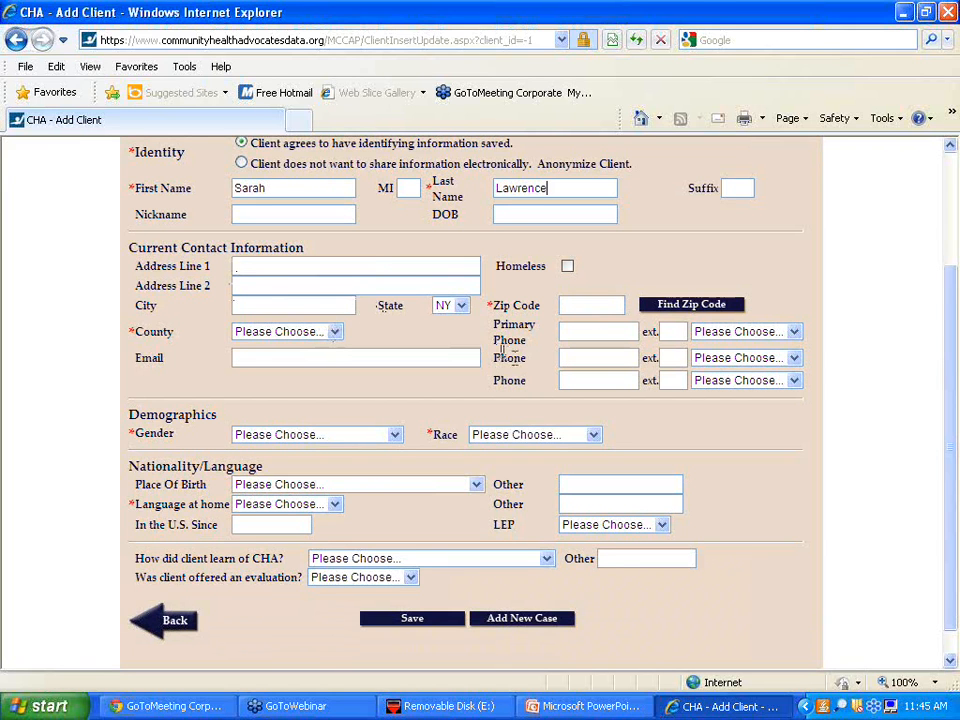
- Pick a county, then set gender Female, race Latino/Hispanic and home language English
click(285, 336)
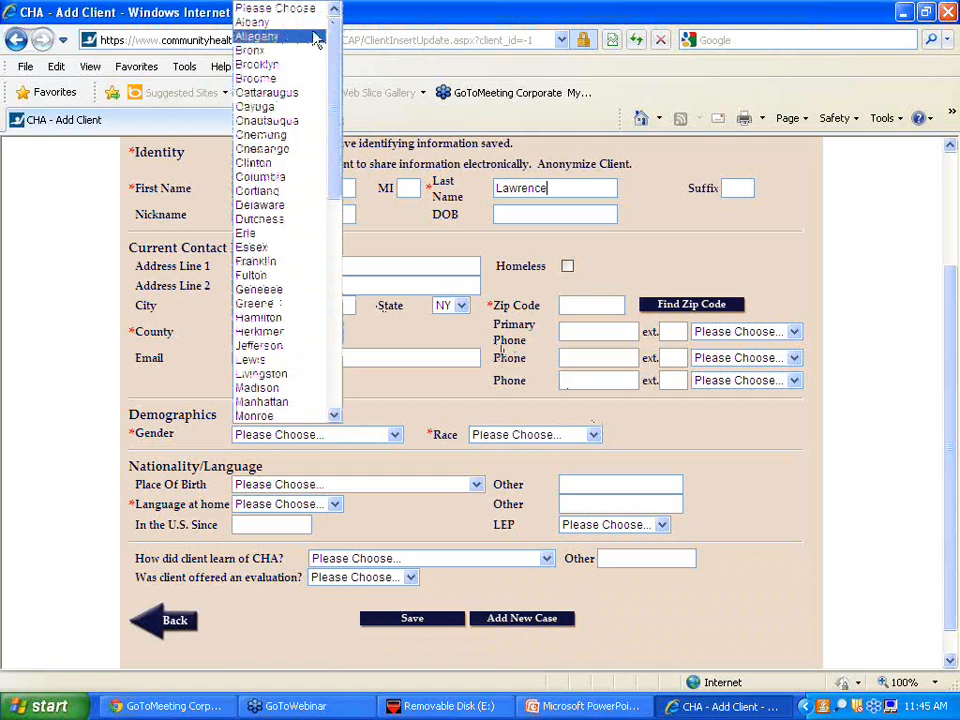
click(254, 24)
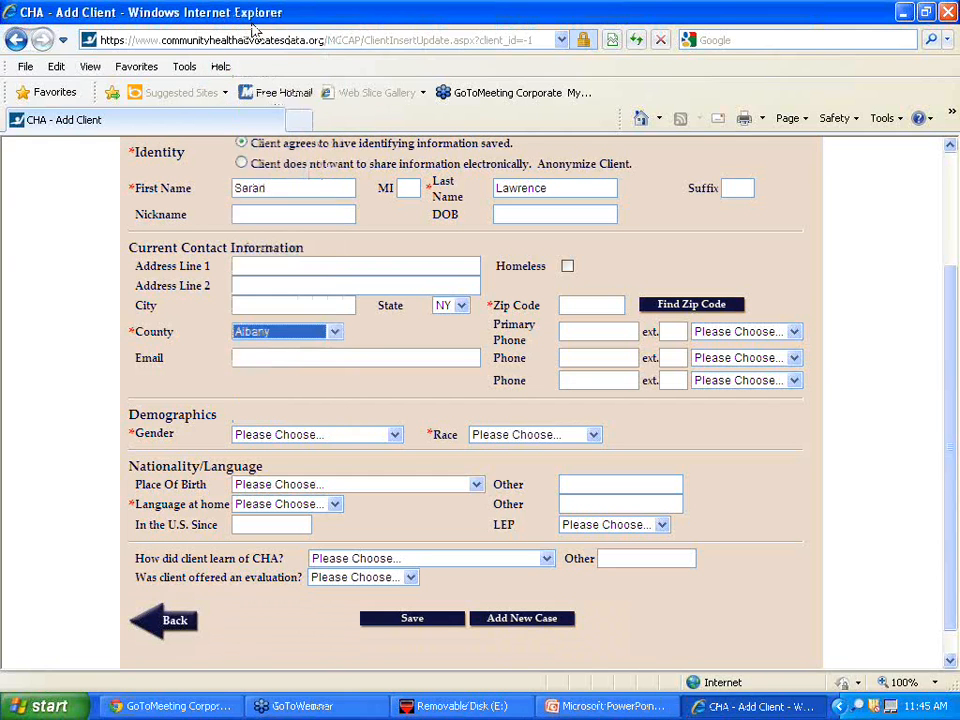
click(322, 436)
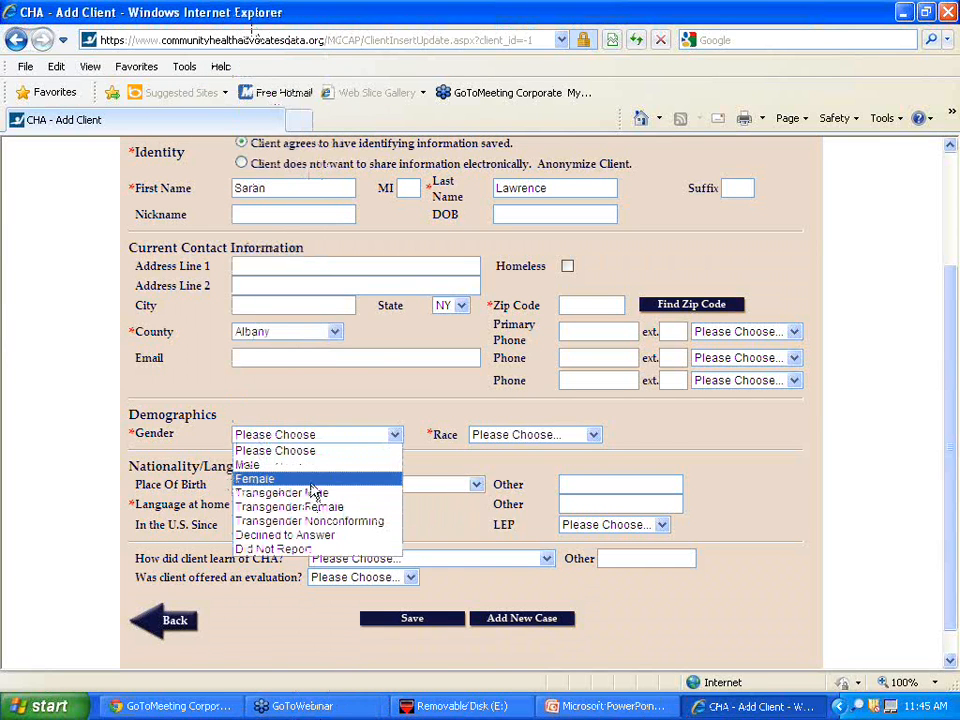
click(313, 482)
click(557, 435)
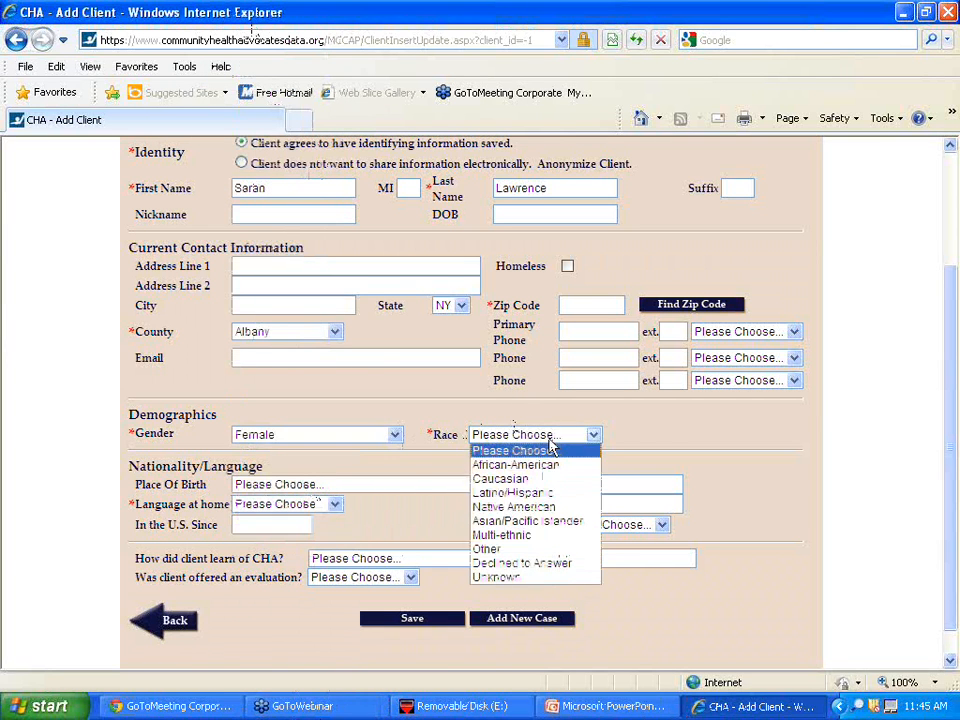
click(548, 492)
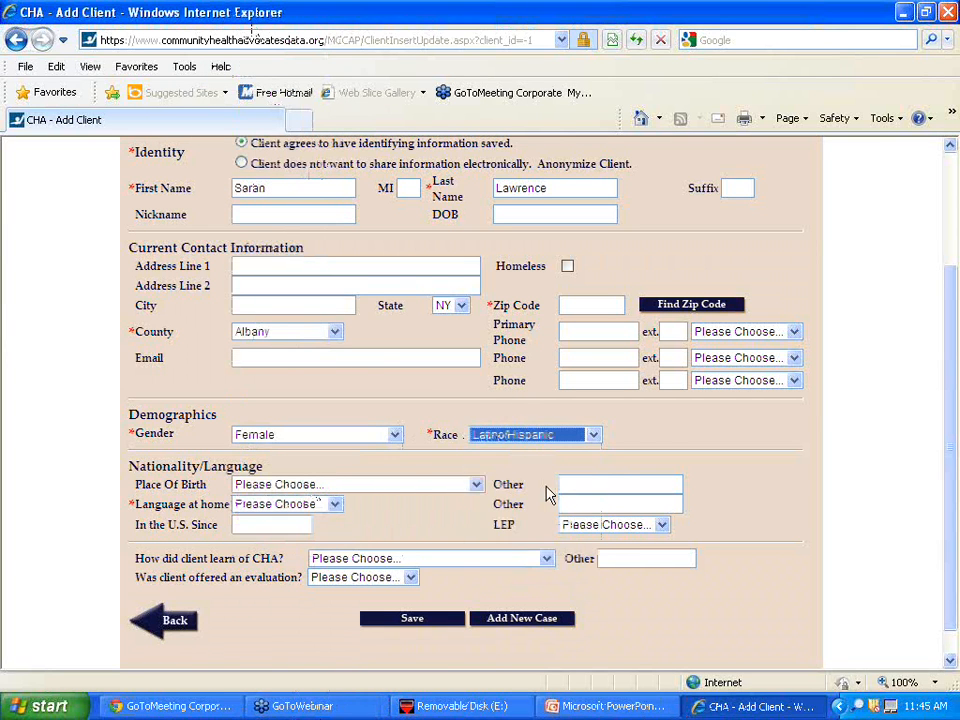
click(273, 506)
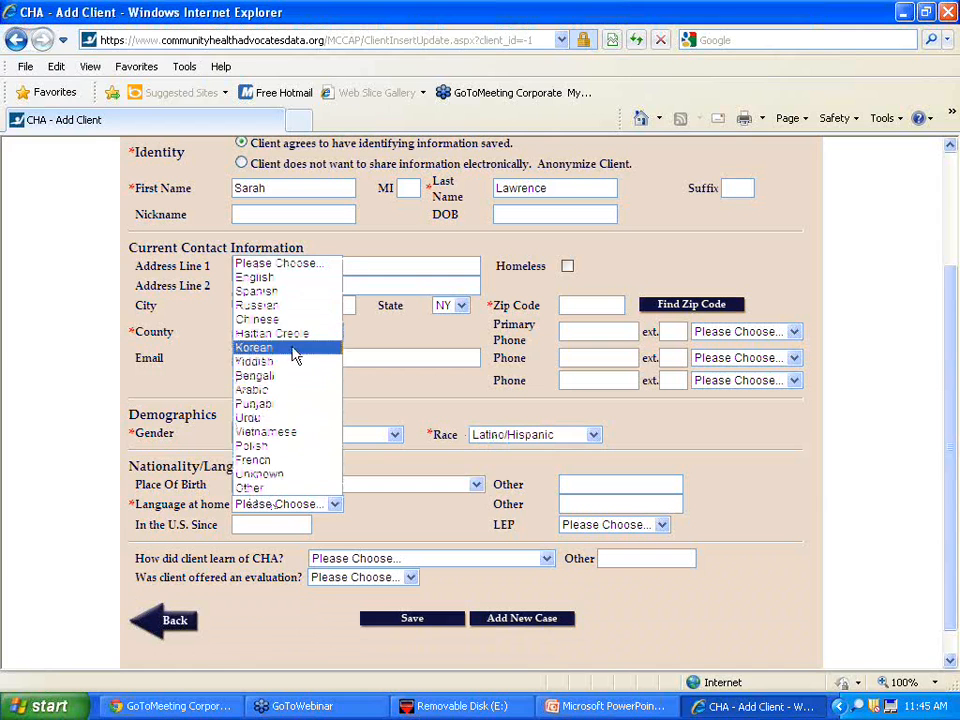
click(260, 278)
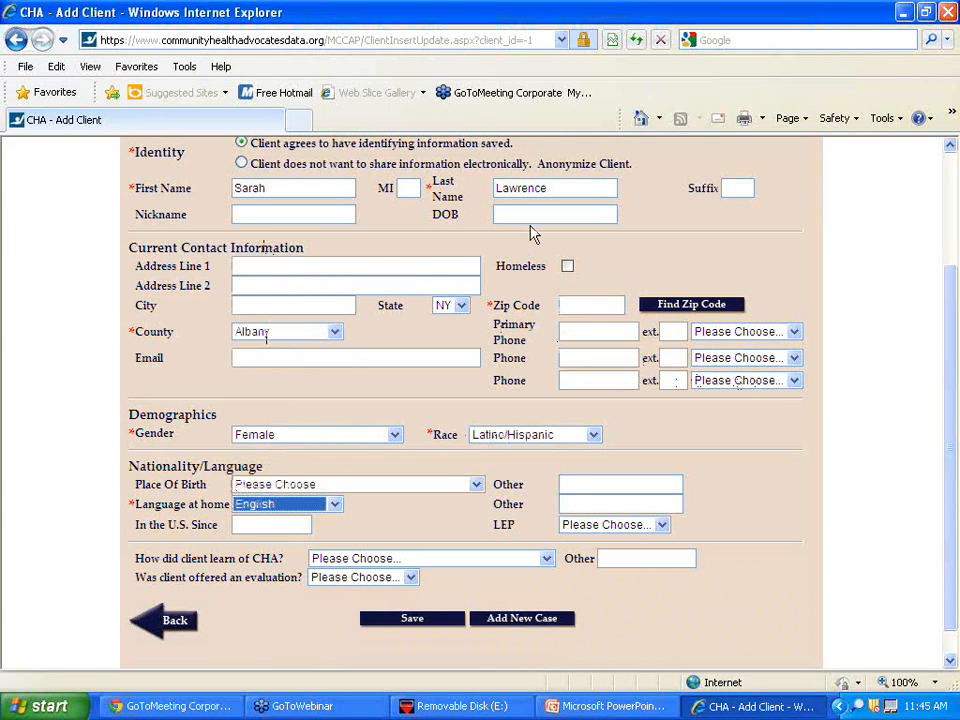
- Change the county to Queens, enter zip 11101, and set referral source to Insurance Company Notice
click(335, 332)
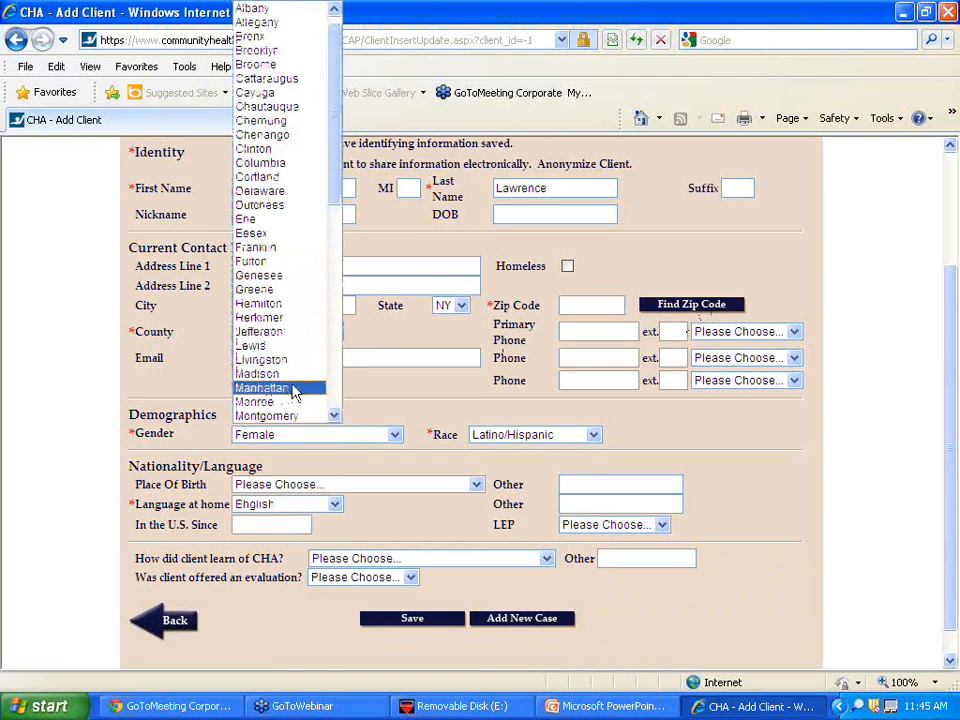
click(335, 416)
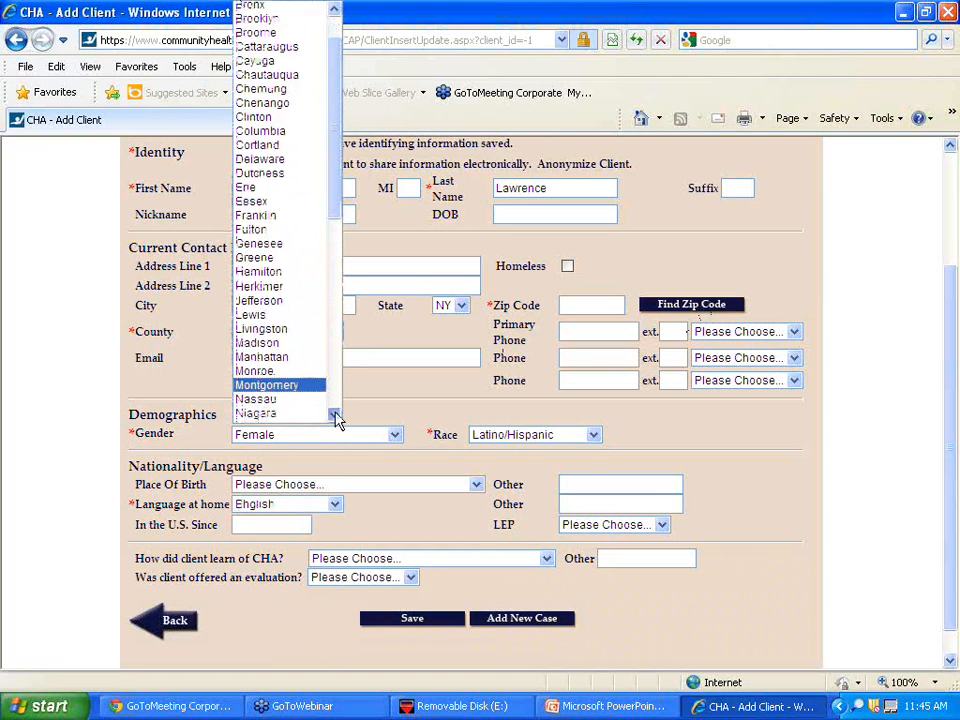
scroll(337, 420, down, 4)
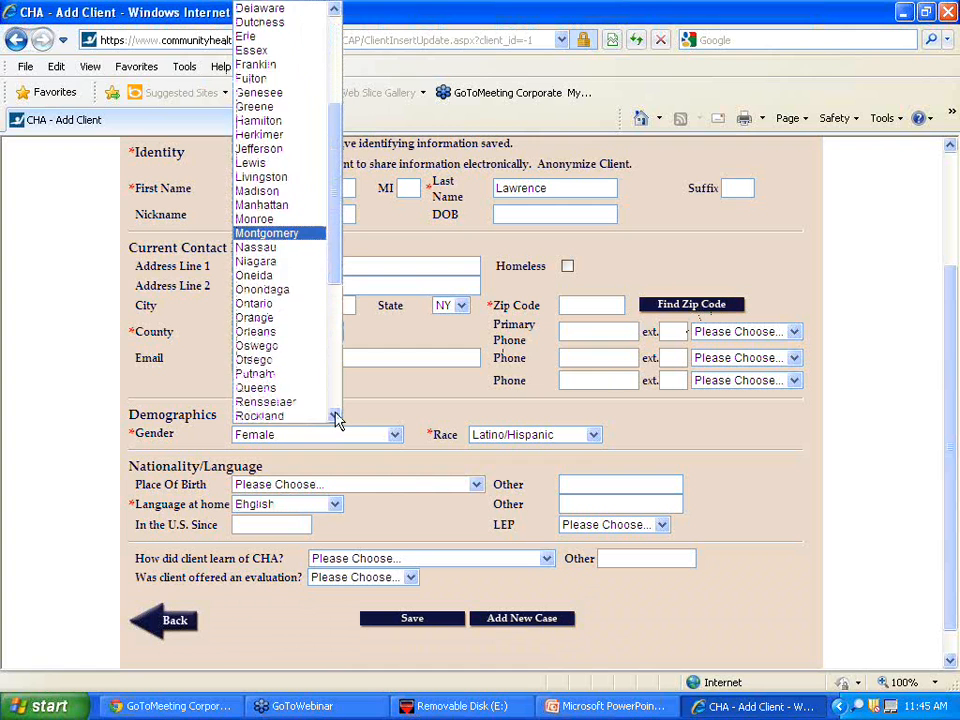
click(264, 388)
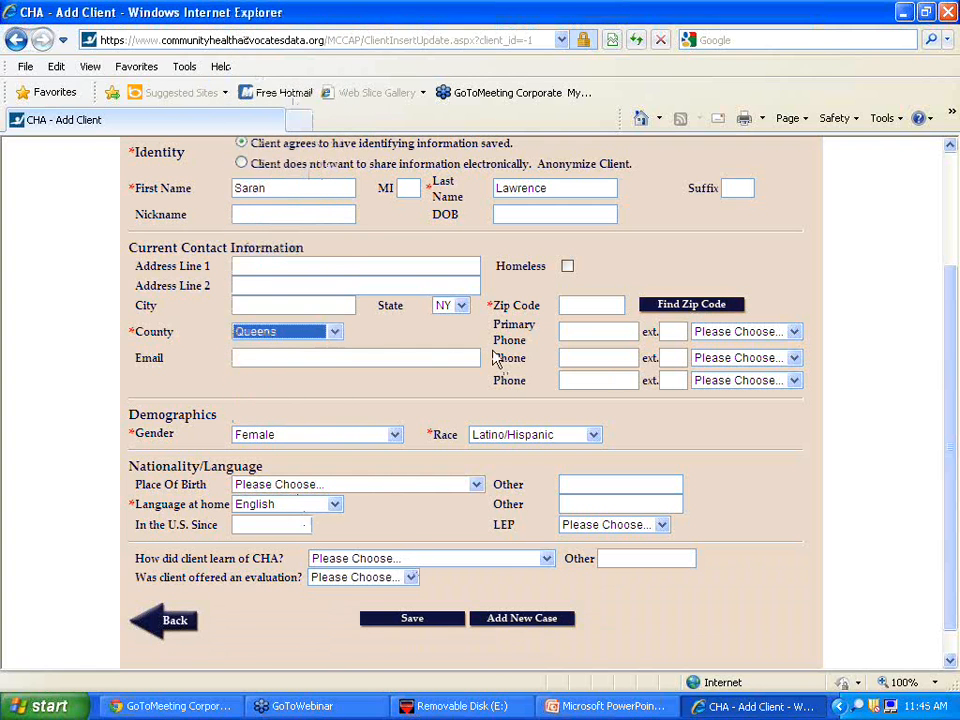
click(604, 302)
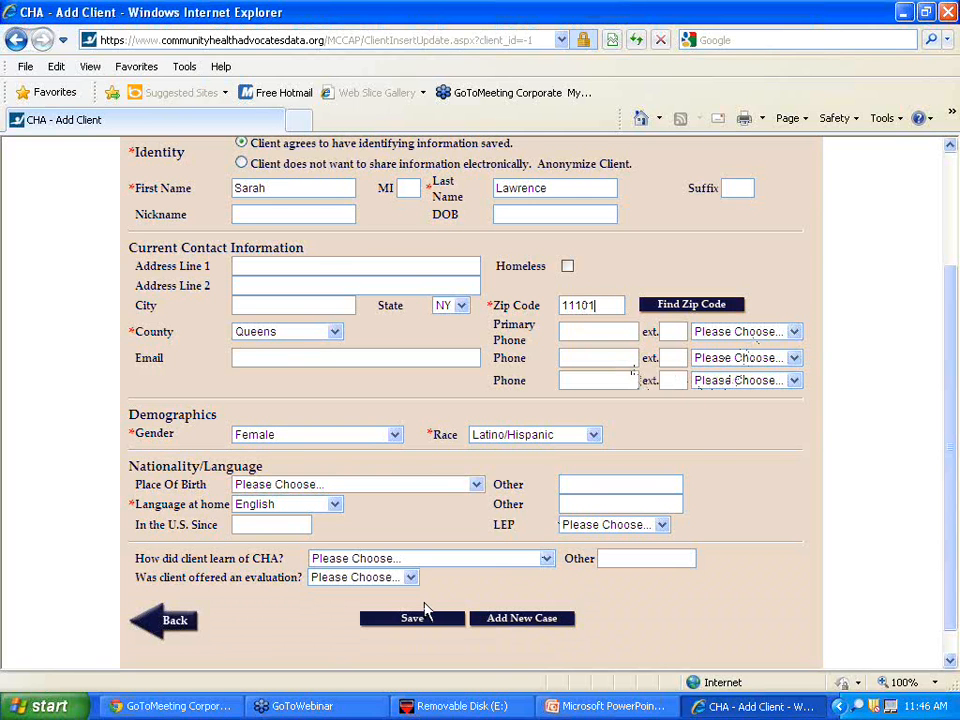
click(410, 562)
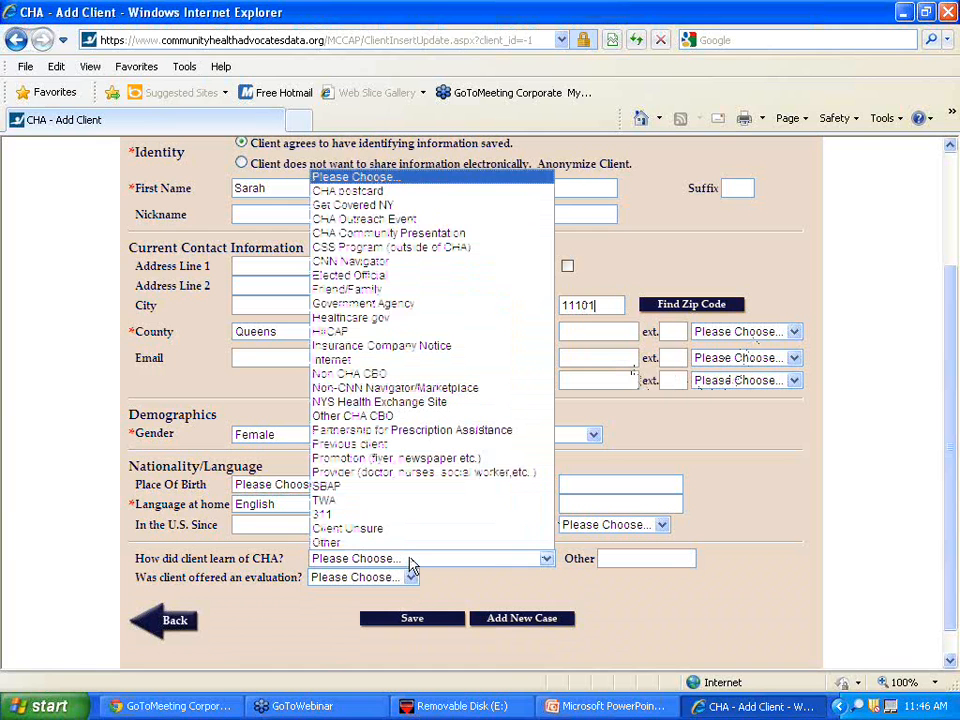
click(437, 346)
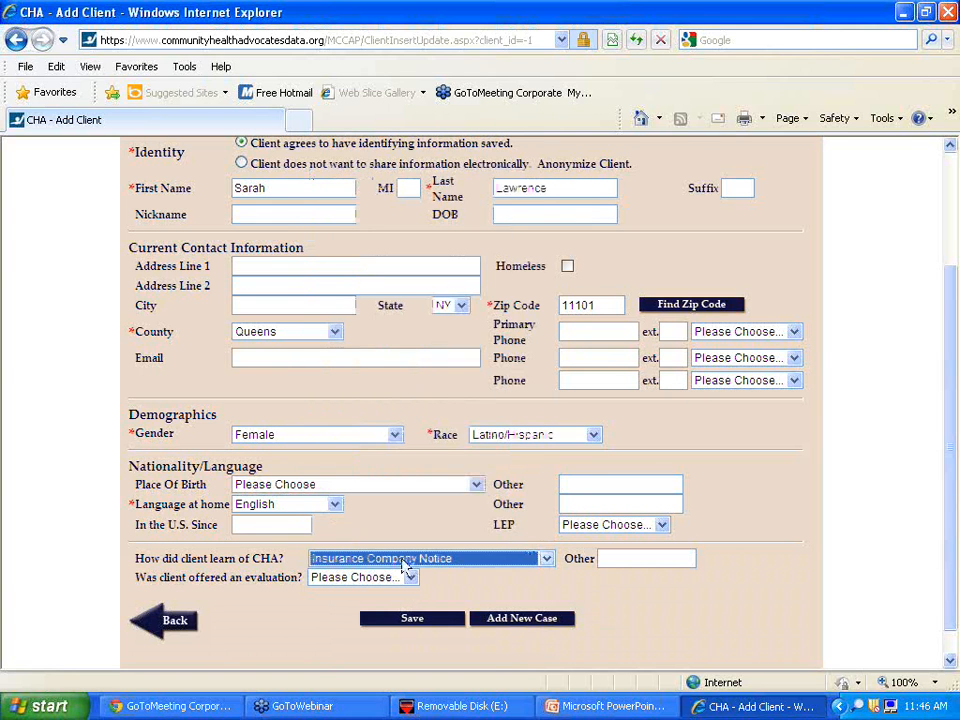
- Save the client record, then start Add New Case from the Client View page
click(413, 620)
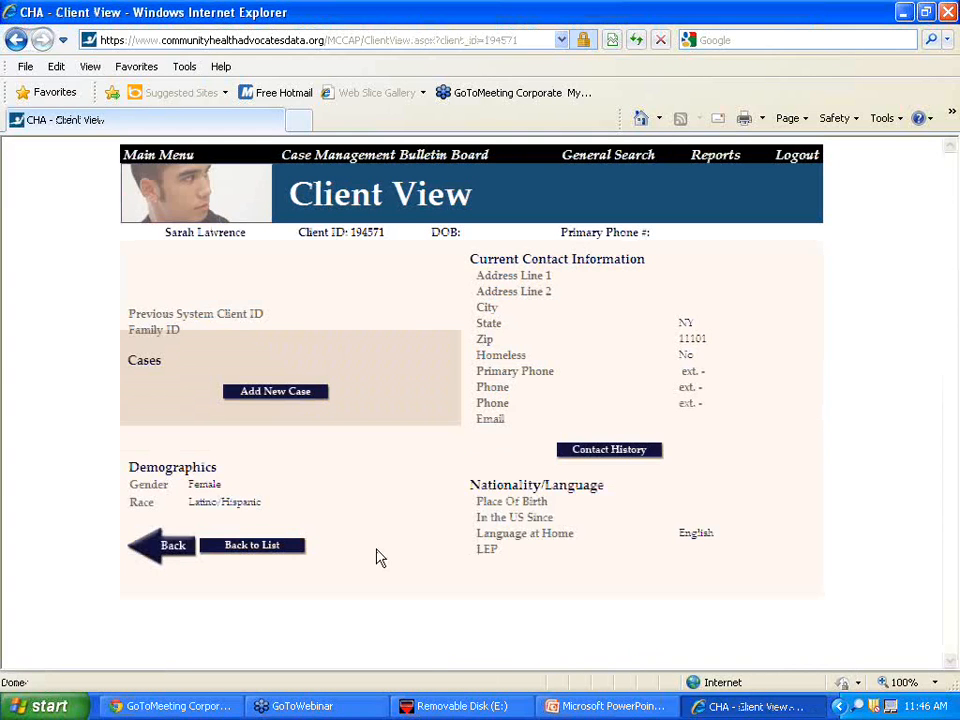
click(268, 392)
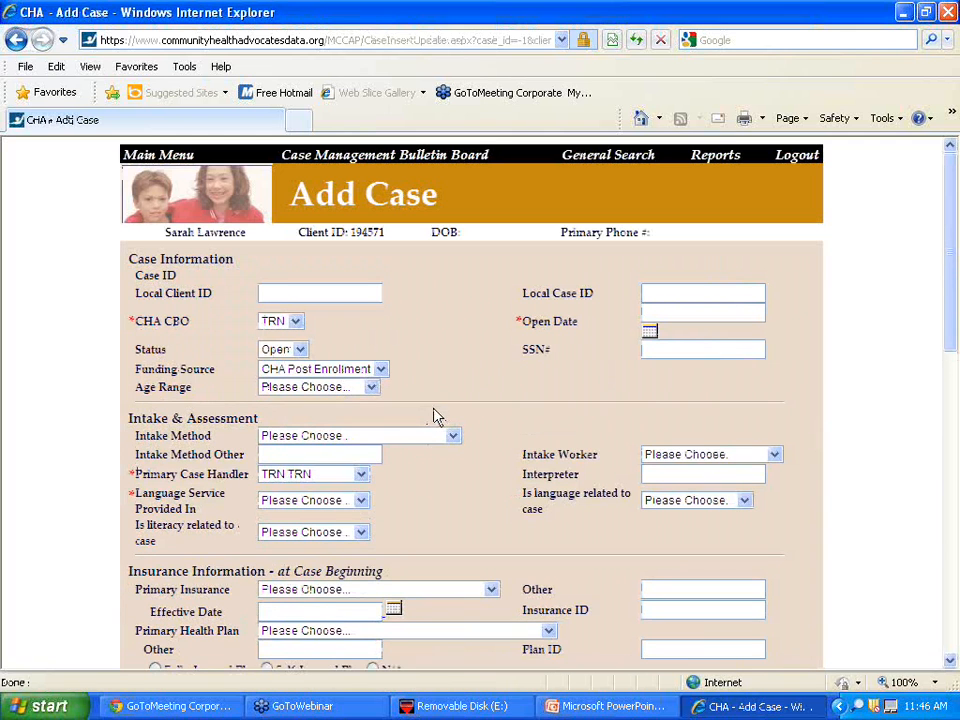
- Set the open date to 8/11/2014, age range 46 - 54, and service language English
click(650, 332)
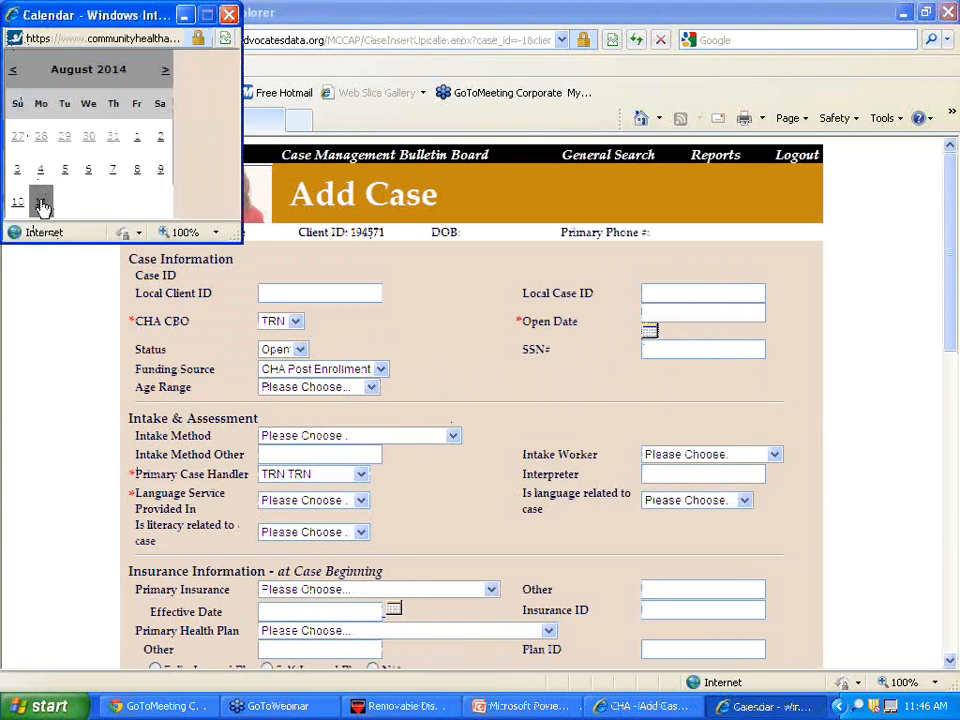
click(42, 206)
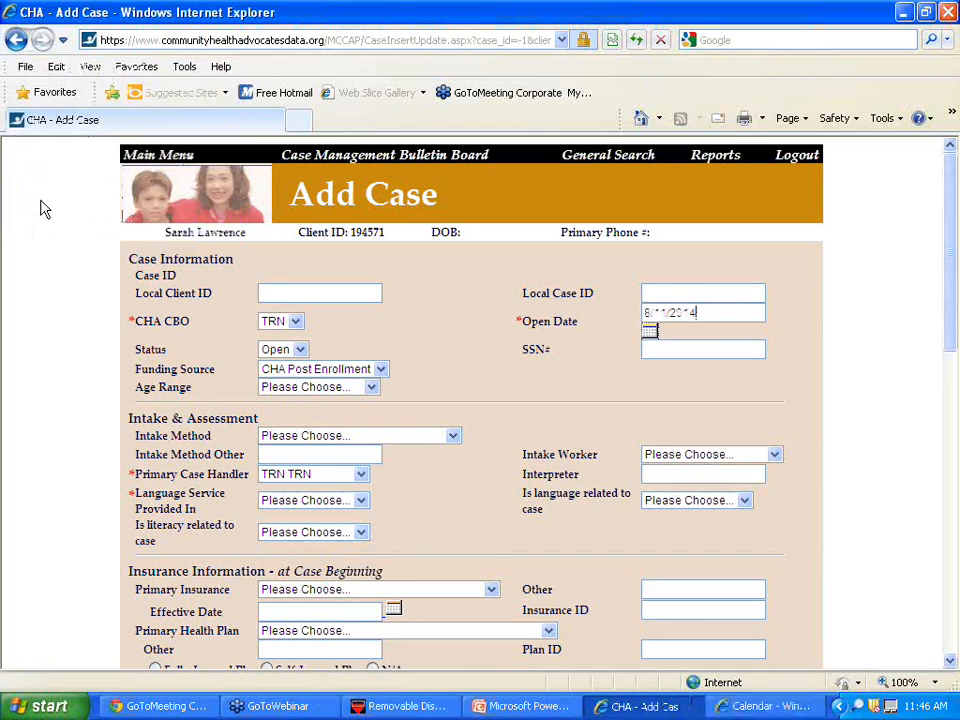
click(291, 391)
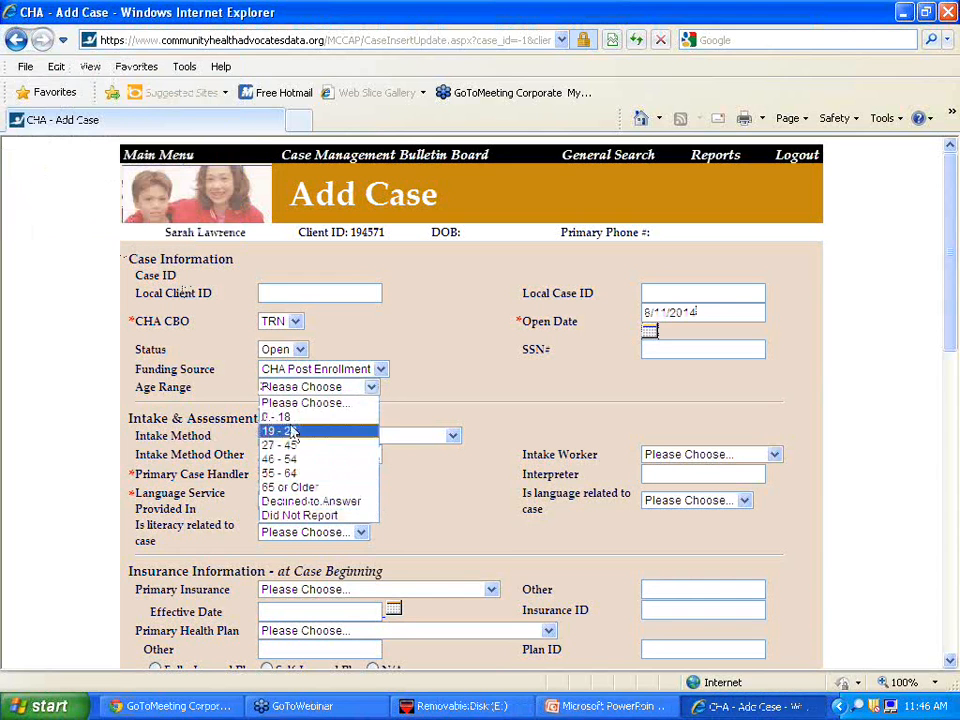
click(289, 458)
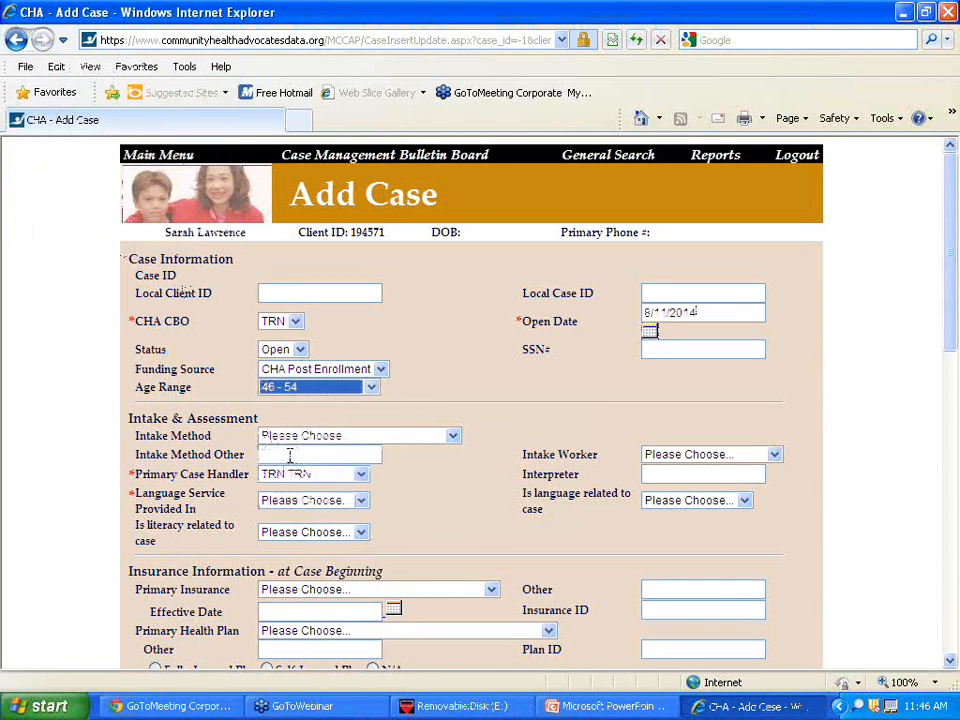
click(424, 508)
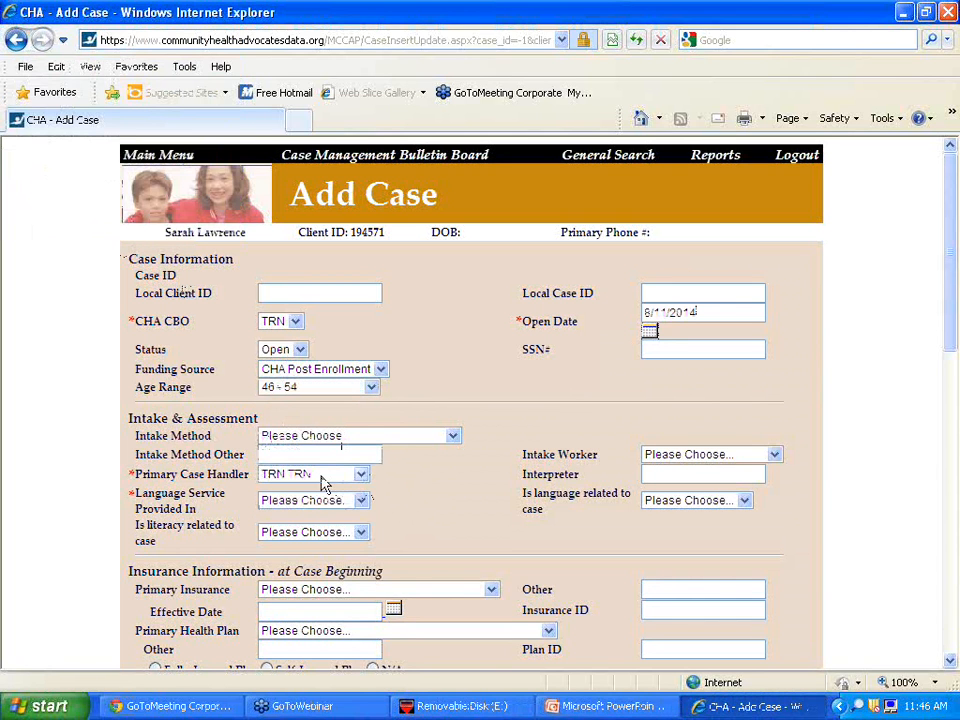
click(293, 505)
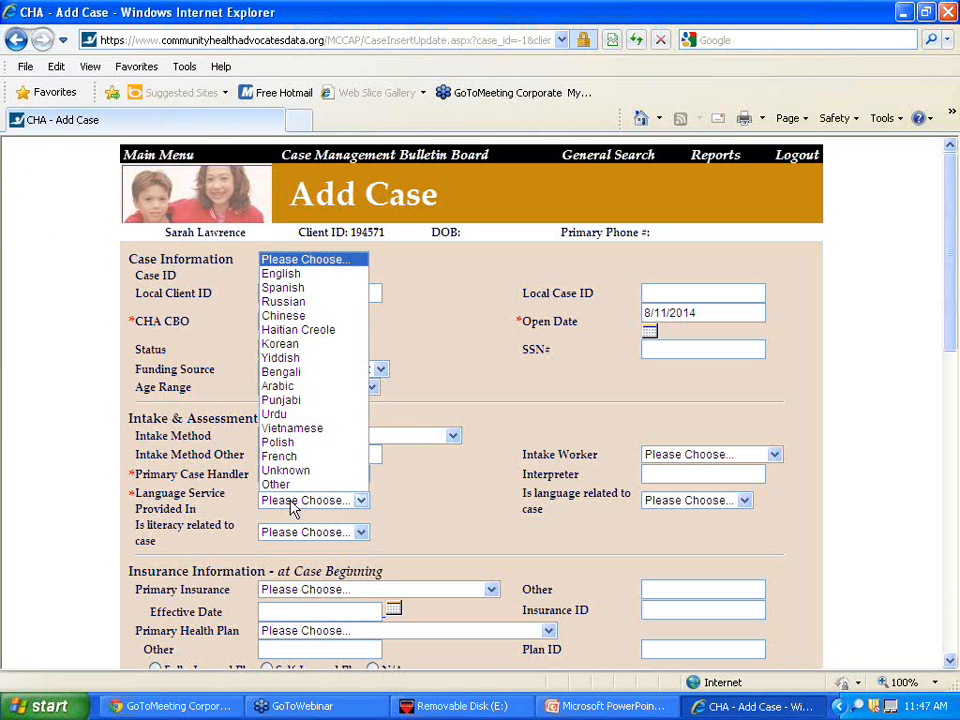
click(285, 274)
- Answer No to whether literacy and language are related to the case
click(347, 533)
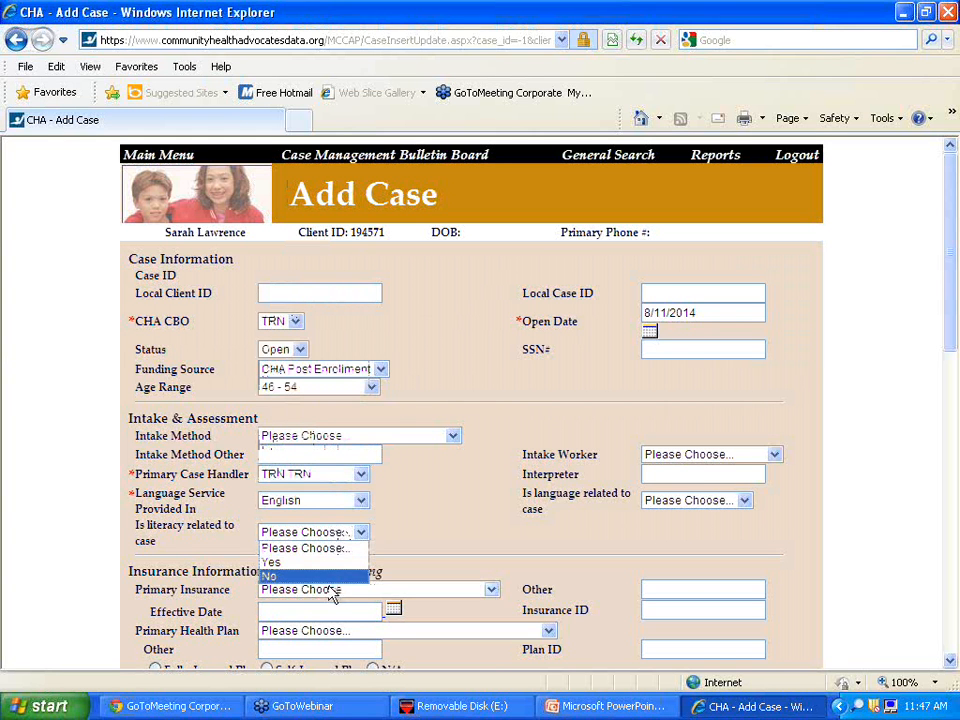
click(330, 580)
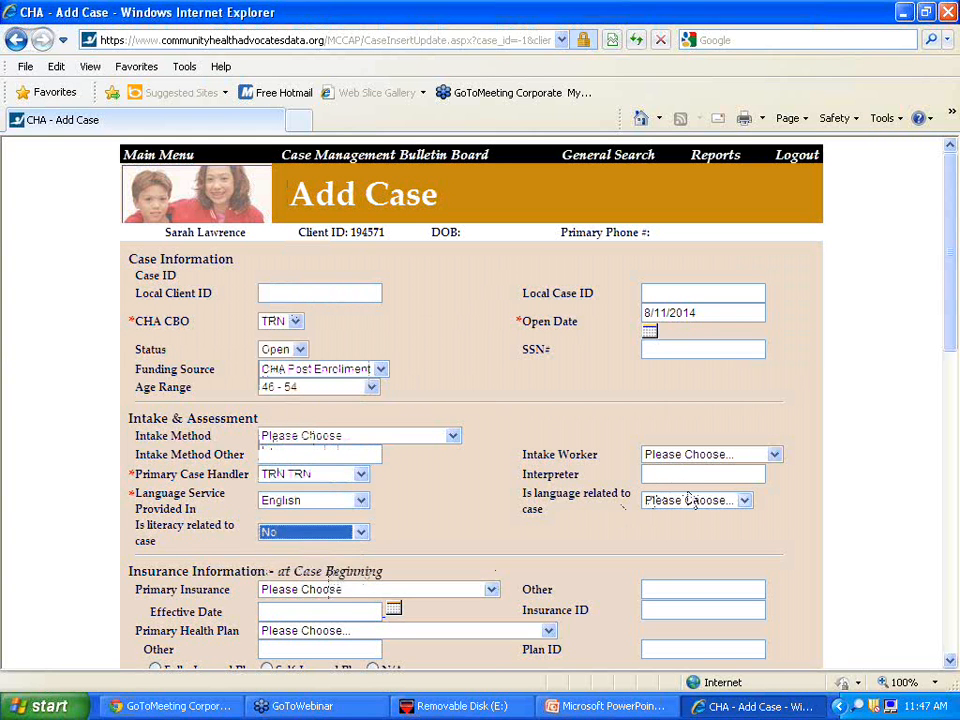
click(690, 500)
click(677, 545)
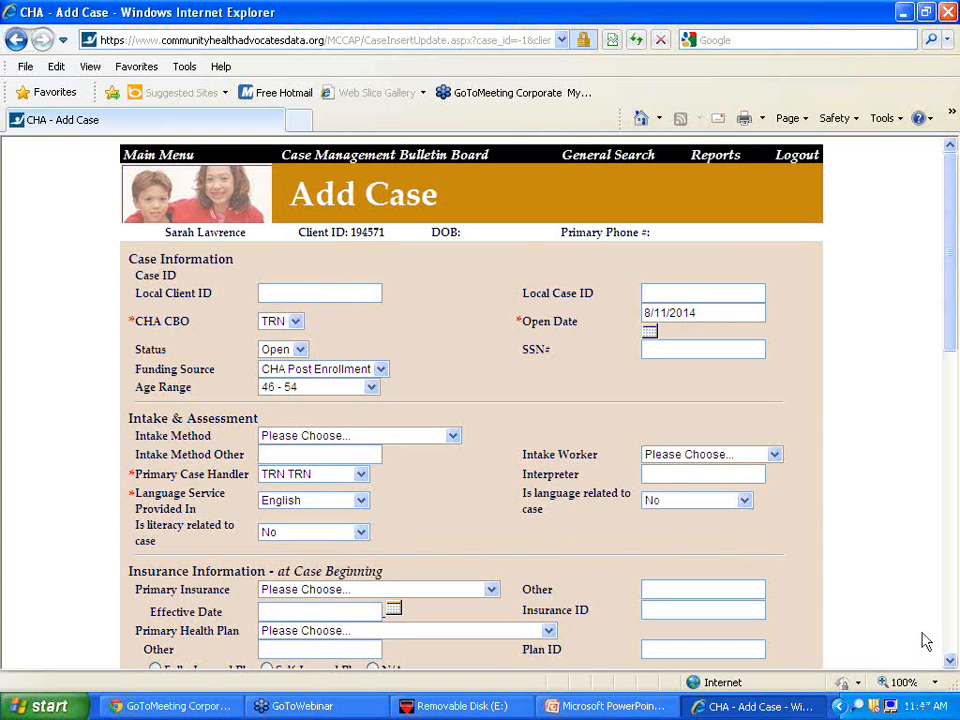
click(950, 663)
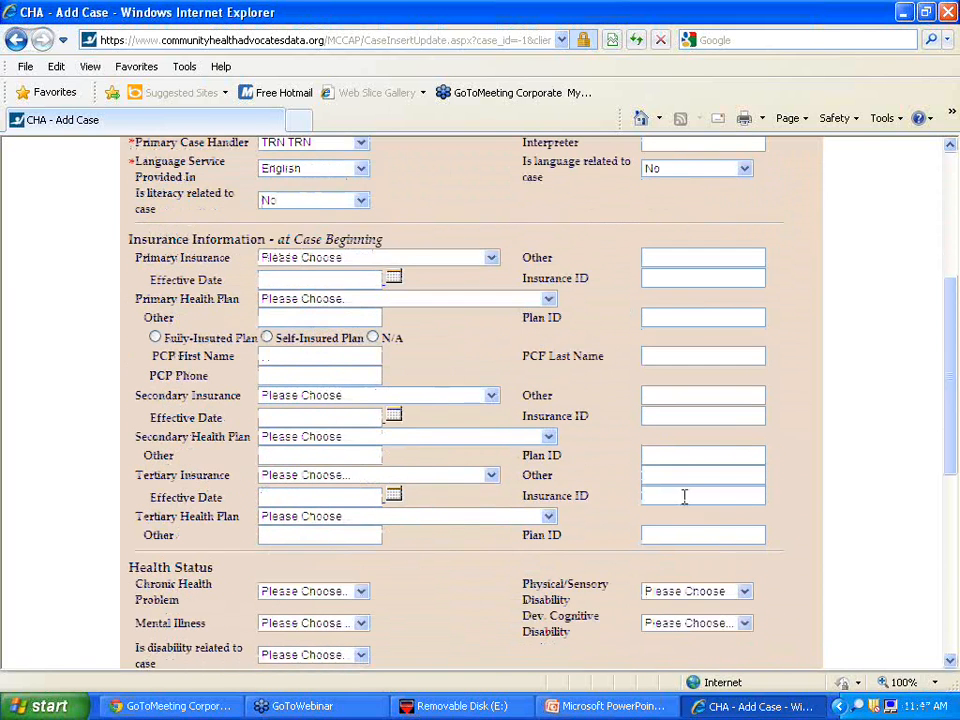
- Choose Commercial - Individual (Non-Marketplace) insurance with the Empire Blue Cross/Blue Shield health plan
click(428, 258)
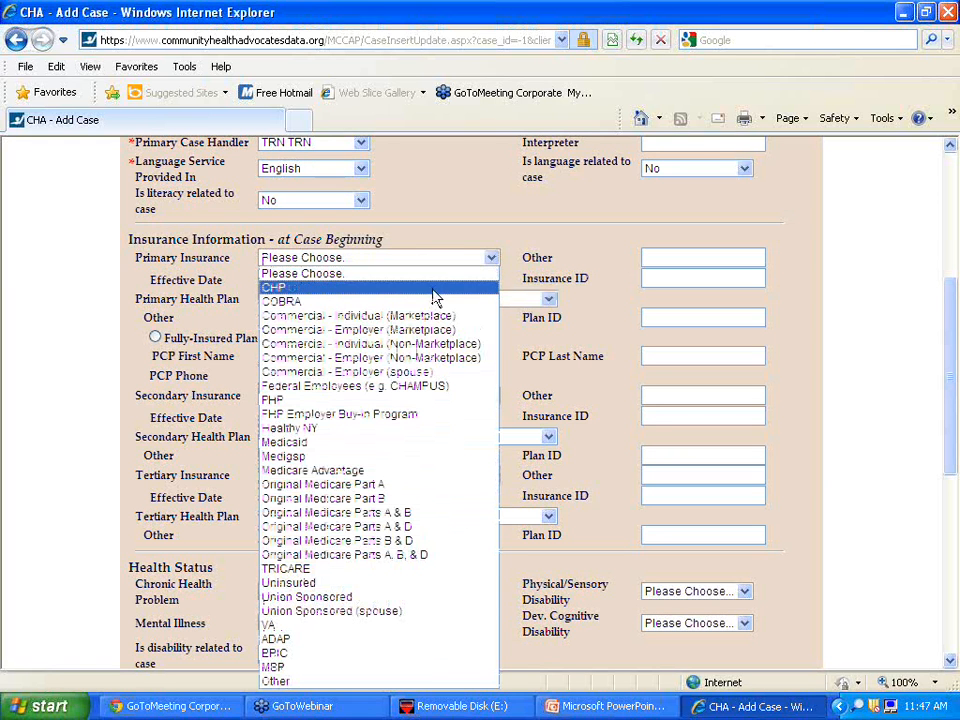
click(449, 344)
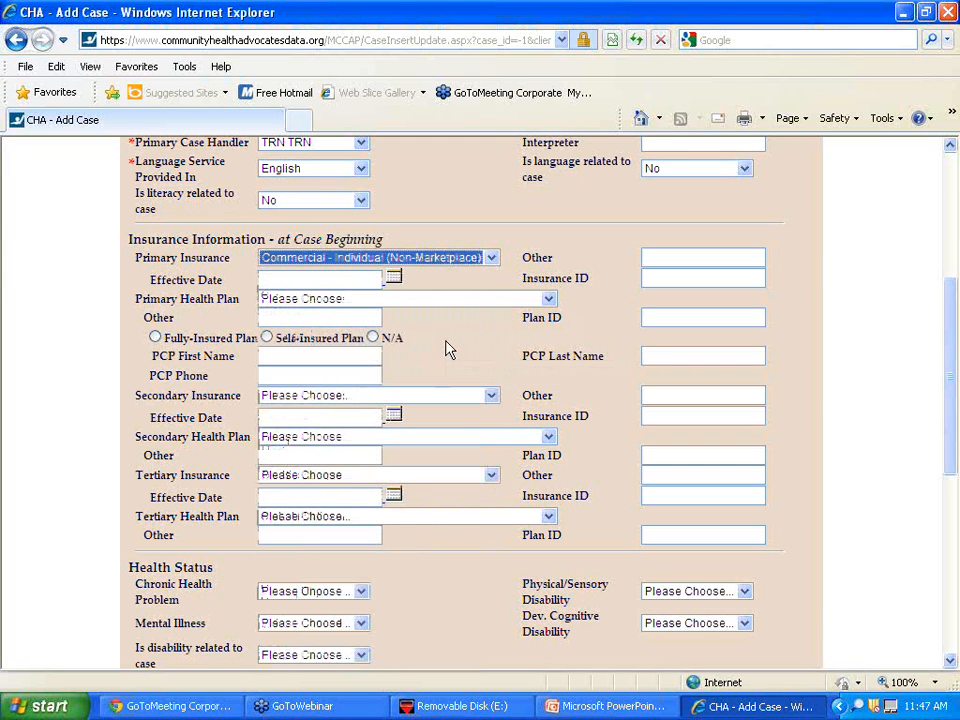
click(434, 299)
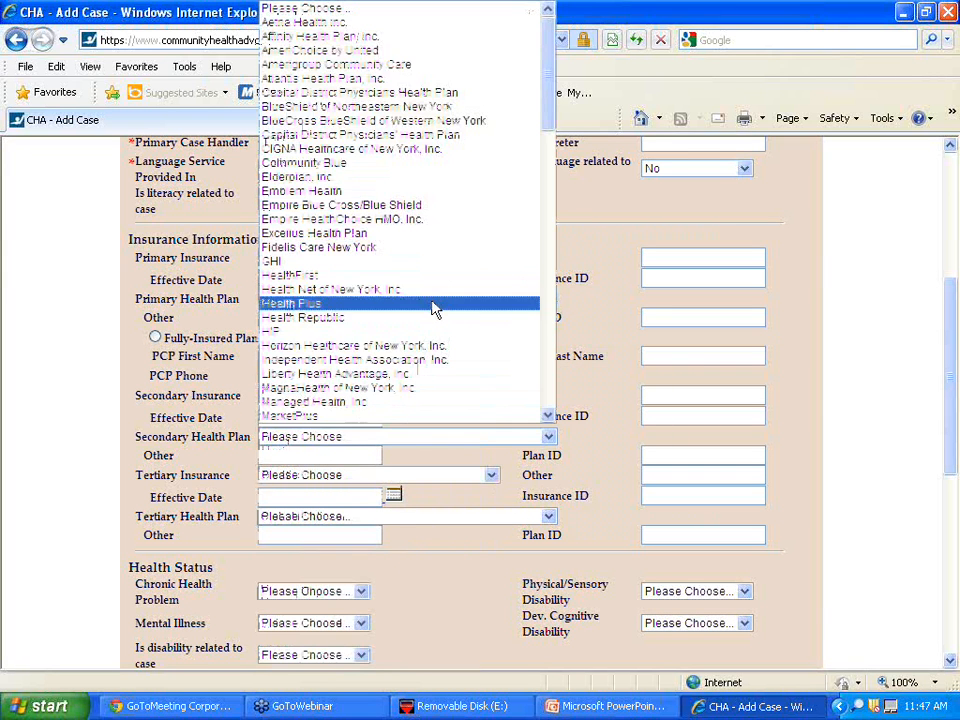
click(428, 206)
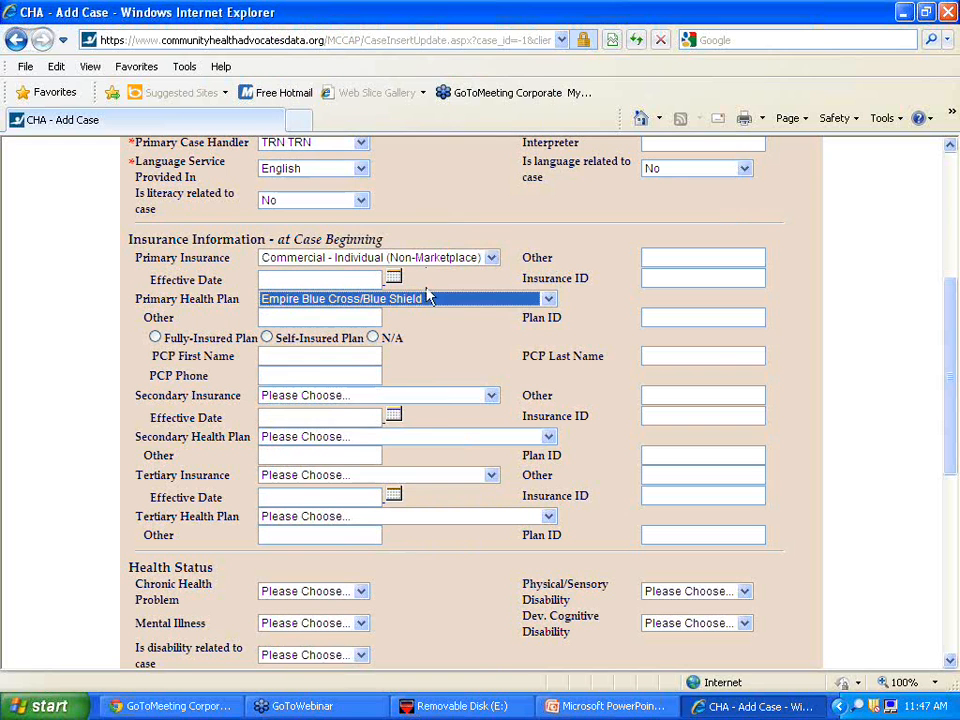
click(628, 435)
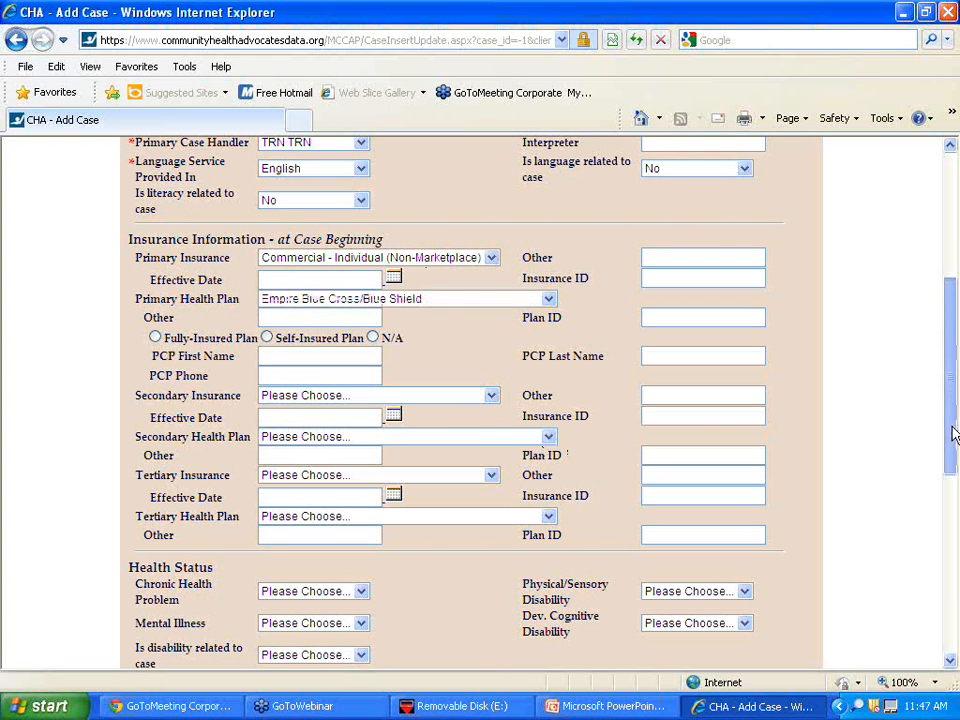
drag(953, 435, 957, 558)
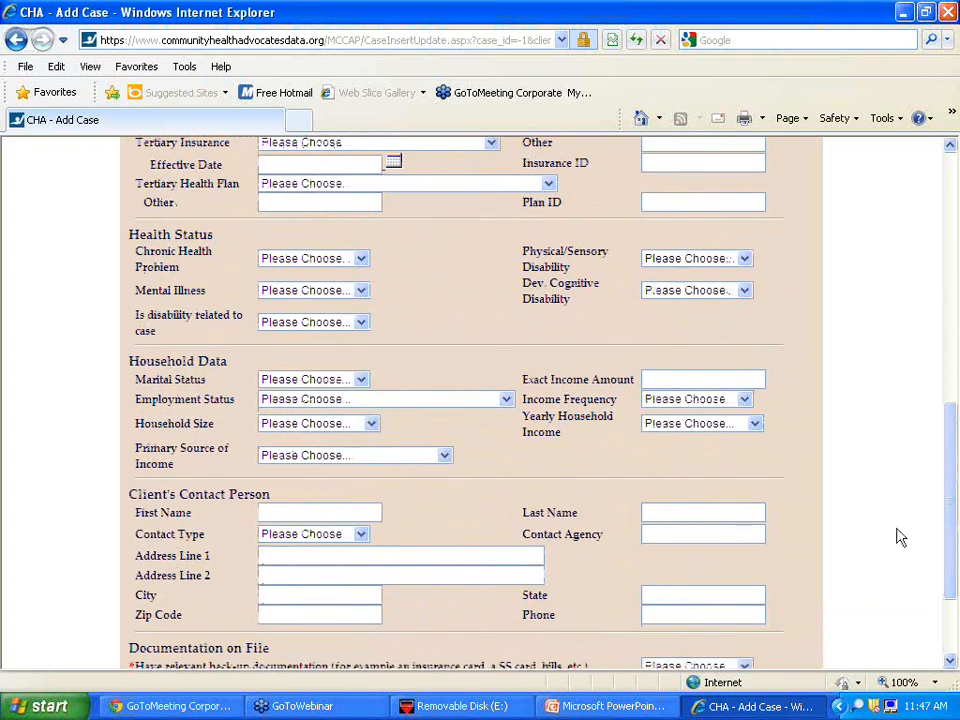
- Set Chronic Health Problem to Yes, Mental Illness to No, and disability-related to No
click(343, 260)
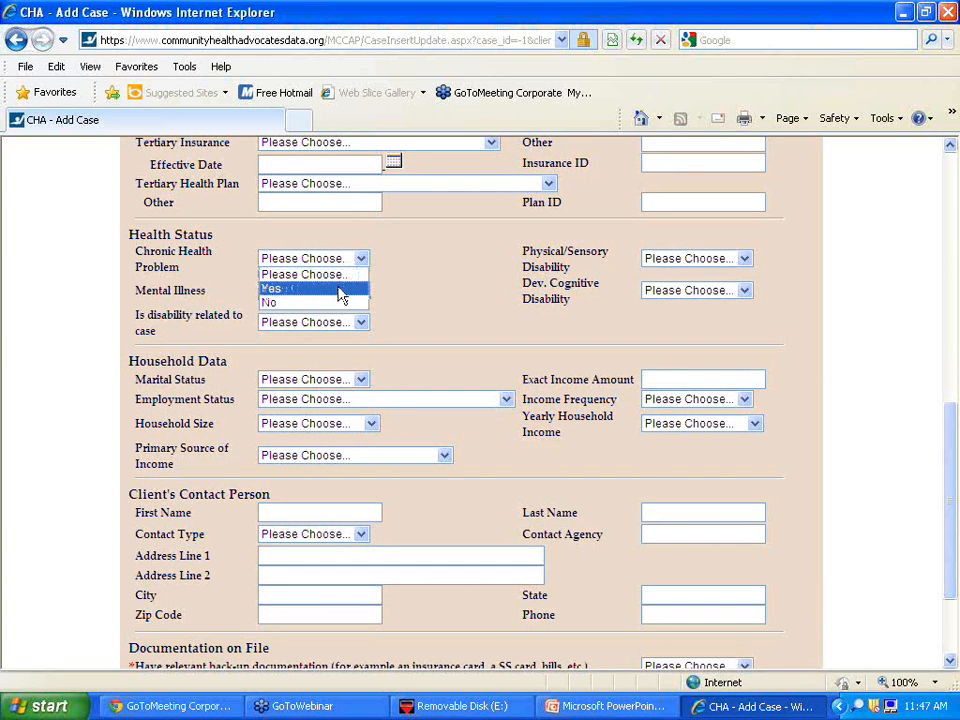
click(338, 289)
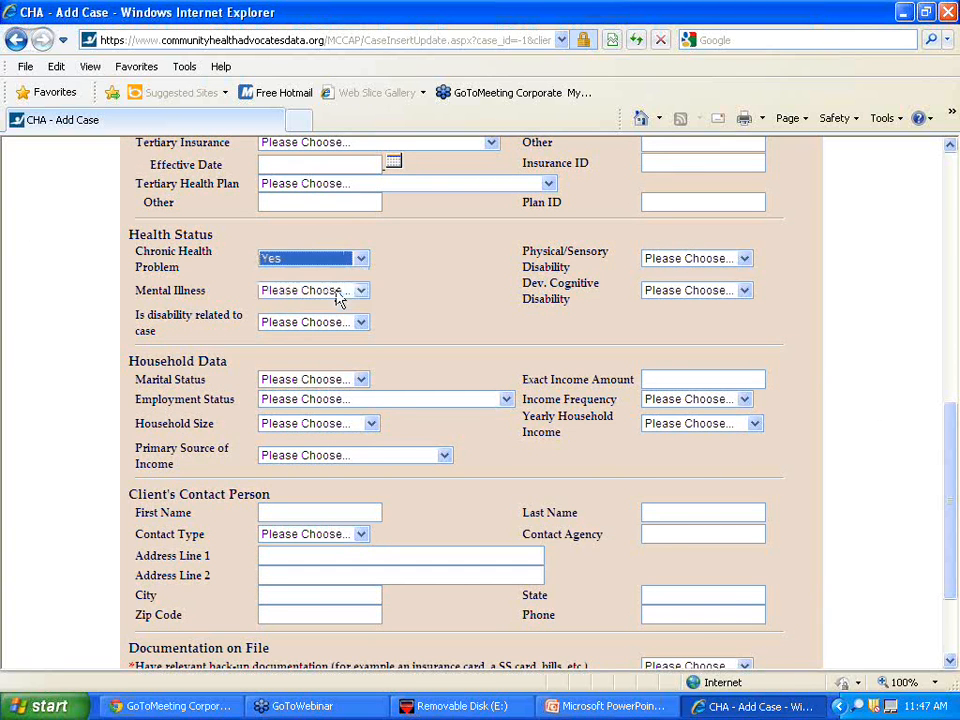
click(331, 292)
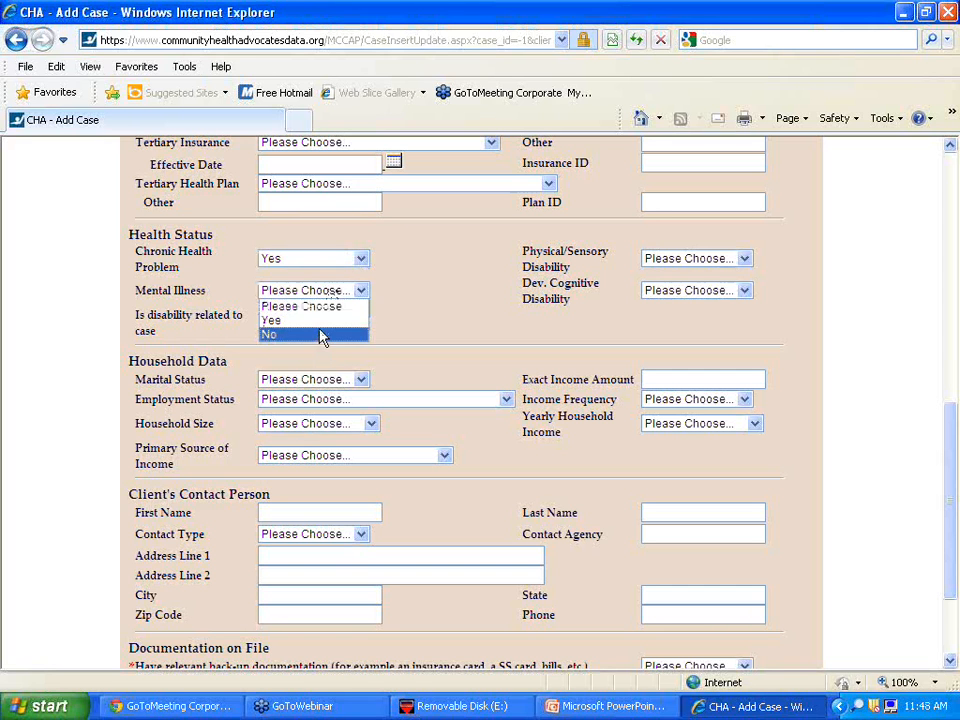
click(320, 335)
click(317, 325)
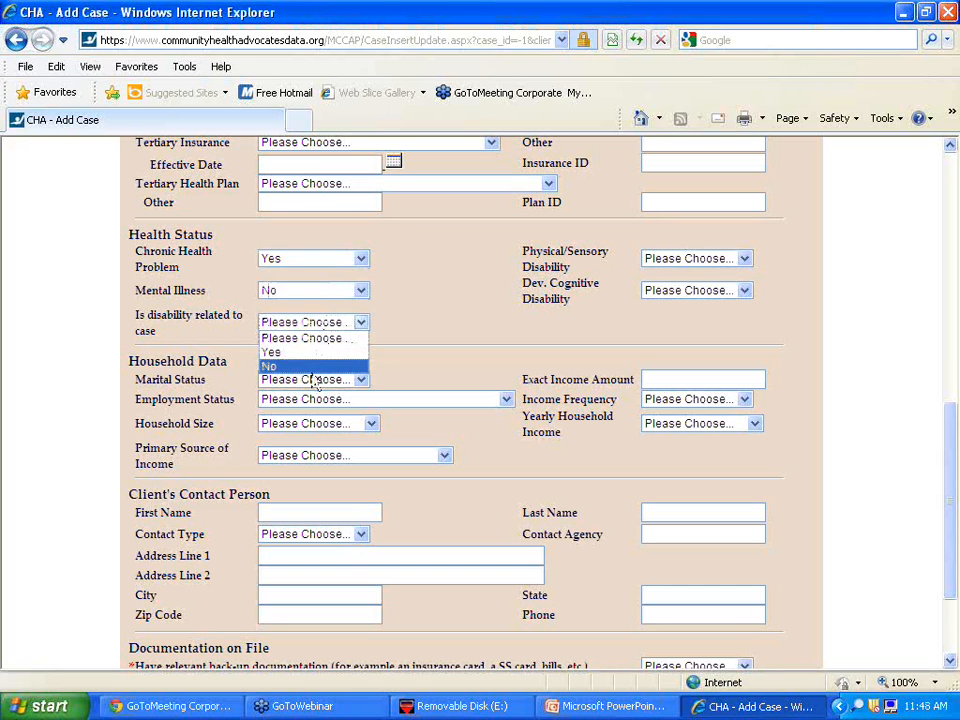
click(316, 367)
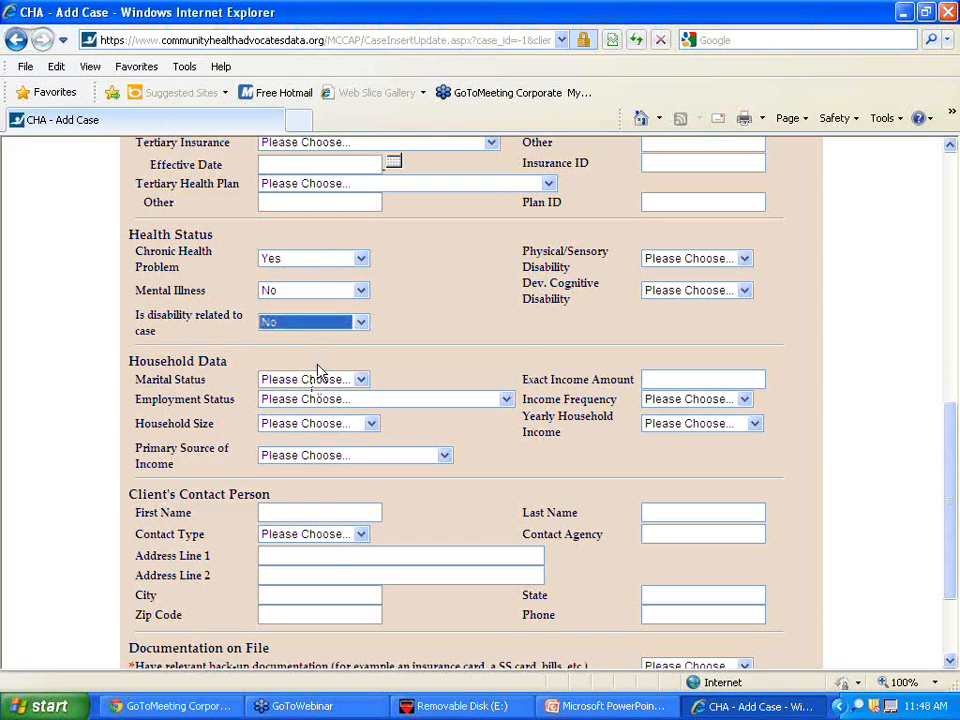
- Answer No for both Physical/Sensory and Developmental Cognitive Disability
click(705, 260)
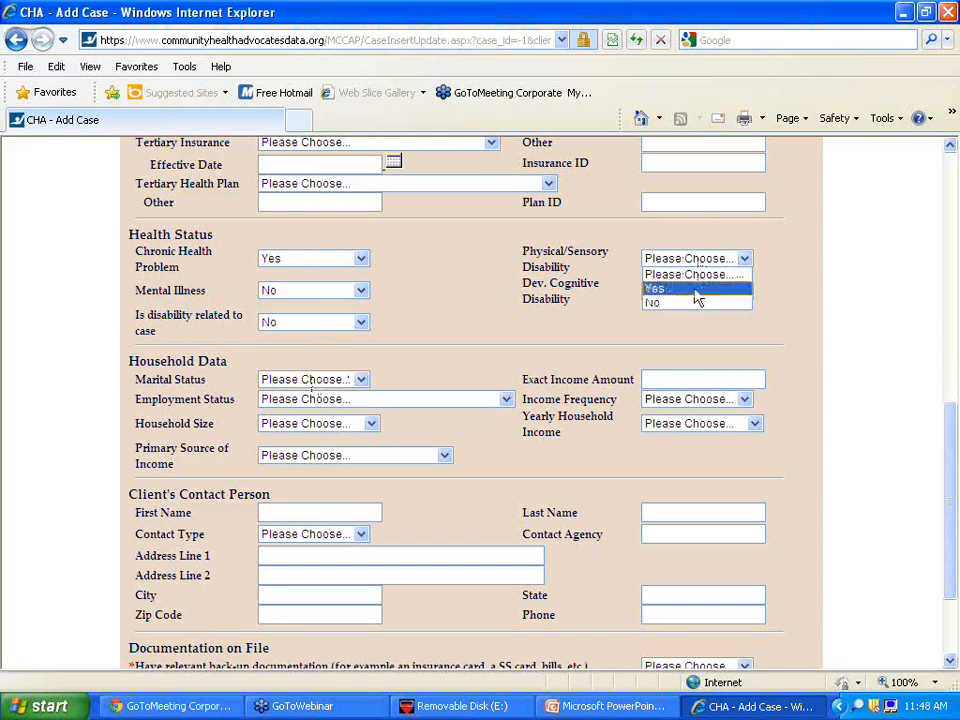
click(696, 302)
click(690, 291)
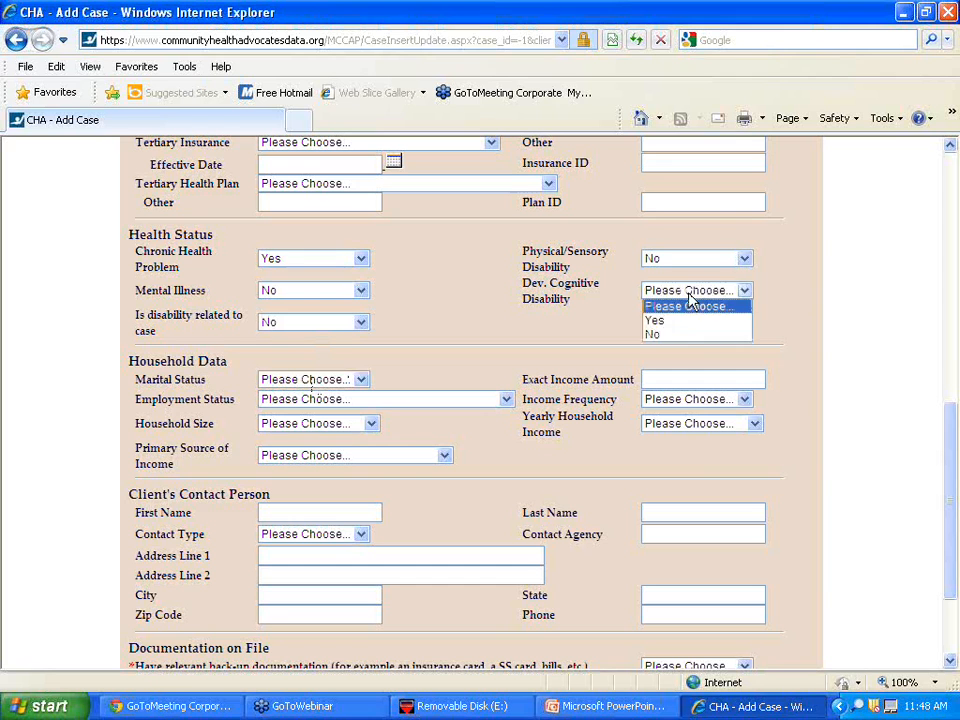
click(675, 321)
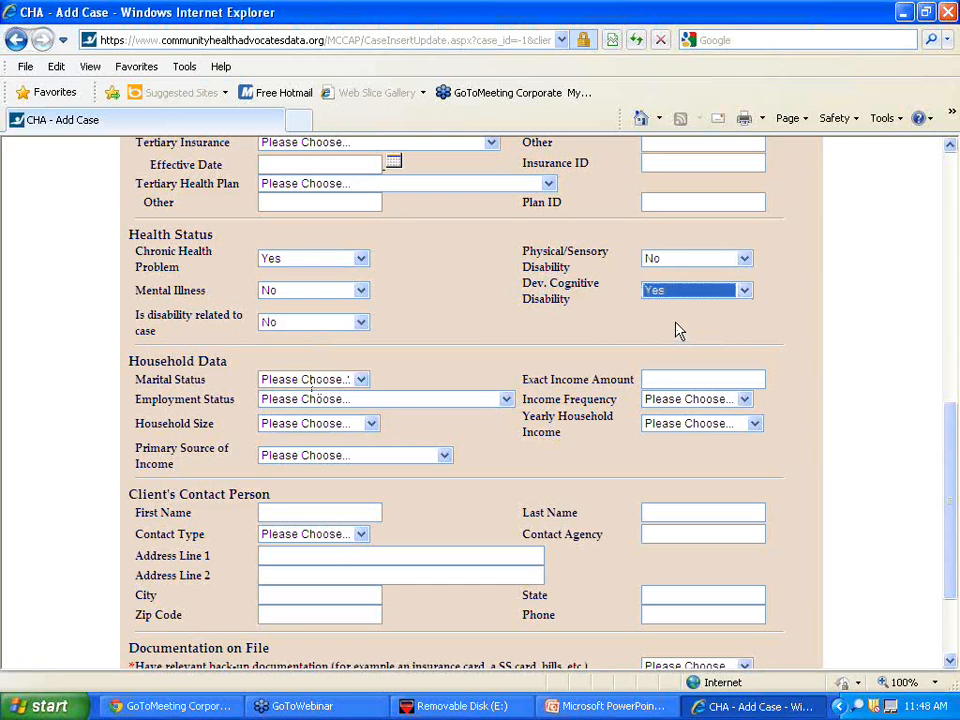
click(665, 293)
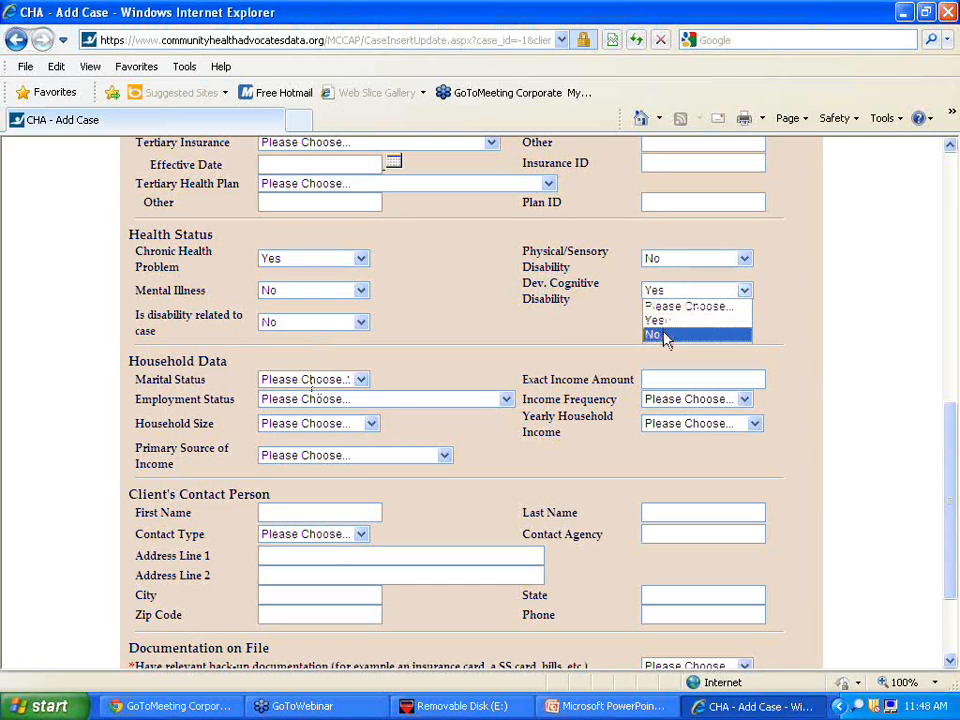
click(665, 336)
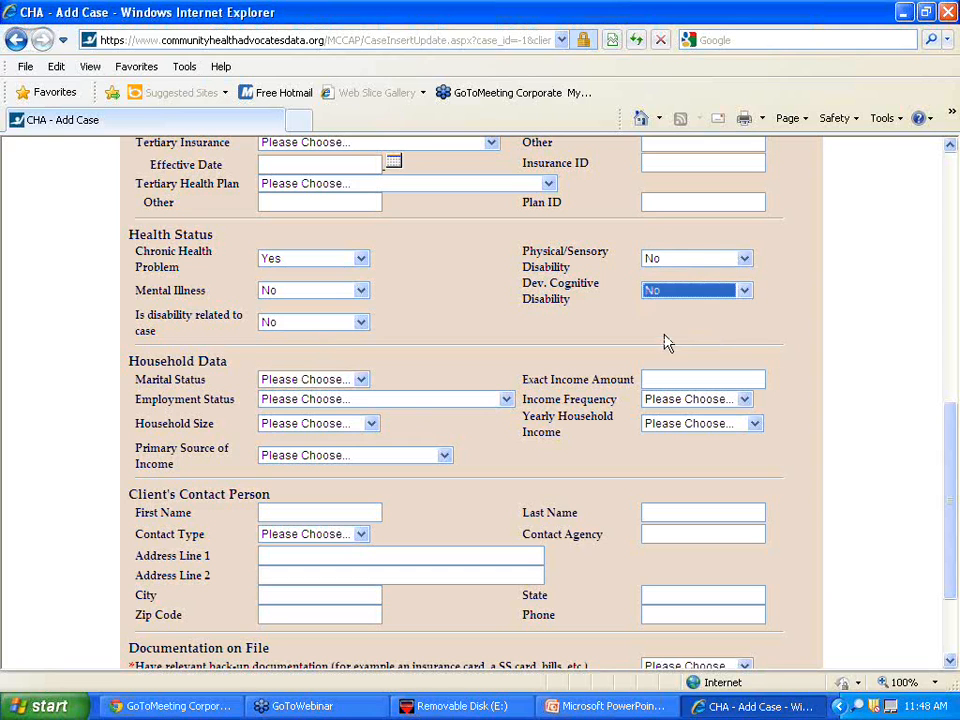
click(295, 383)
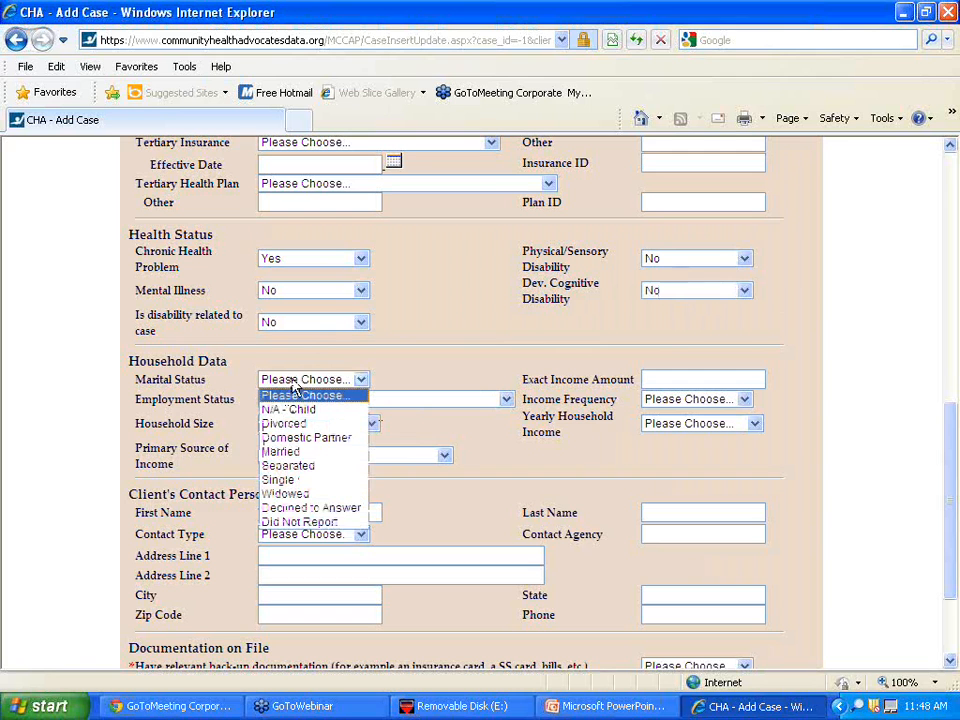
- Record Married, Full-Time (1 Job Only), household size 2, and Working as primary income source
click(299, 453)
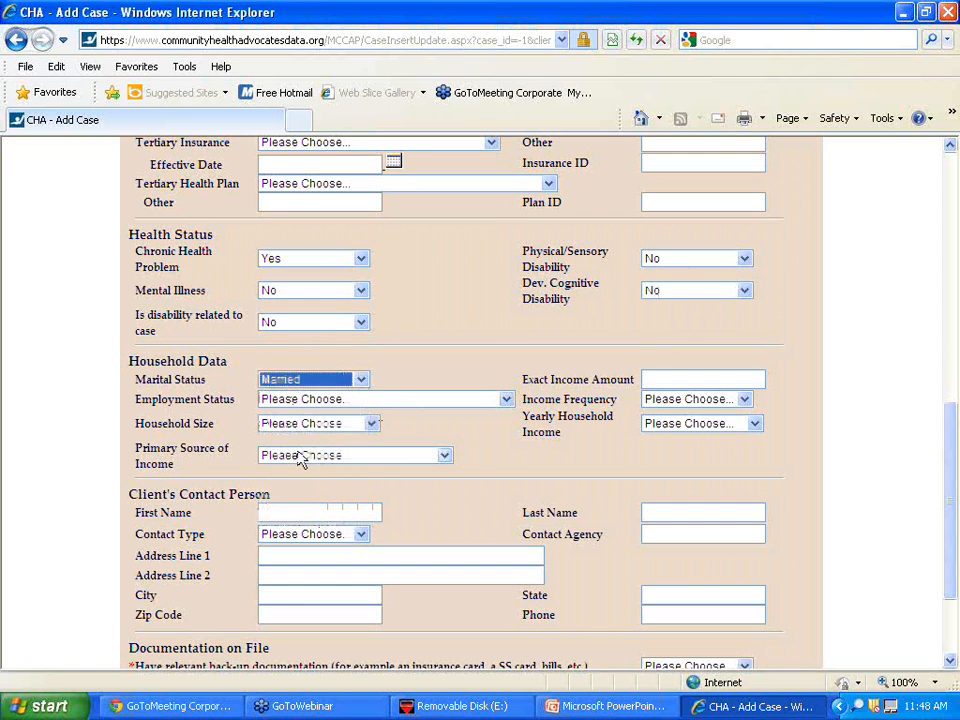
click(298, 399)
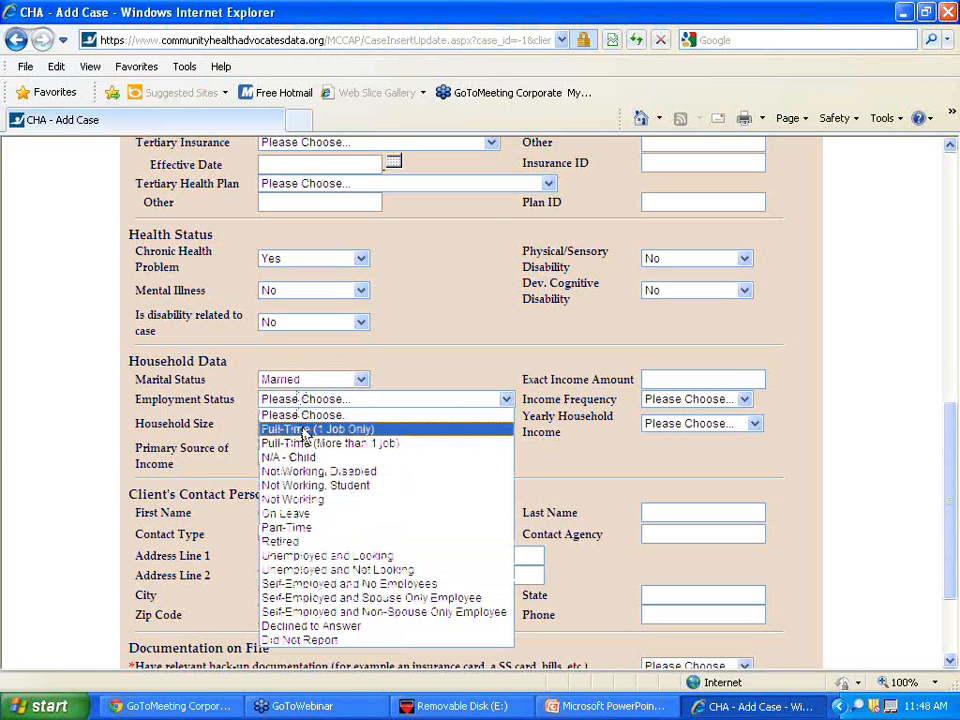
click(305, 430)
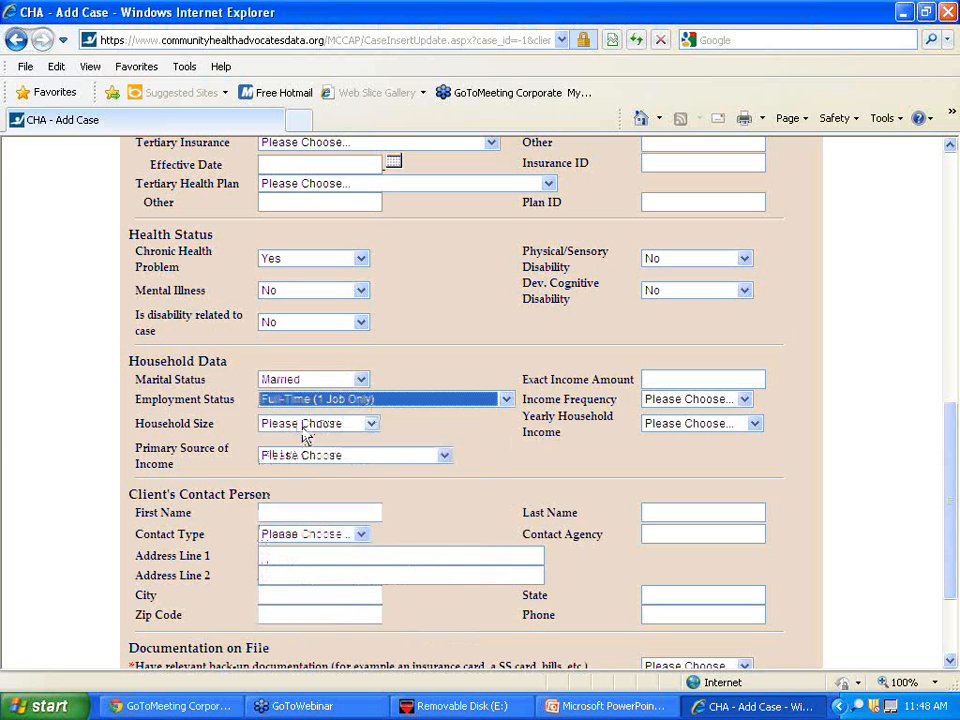
click(304, 434)
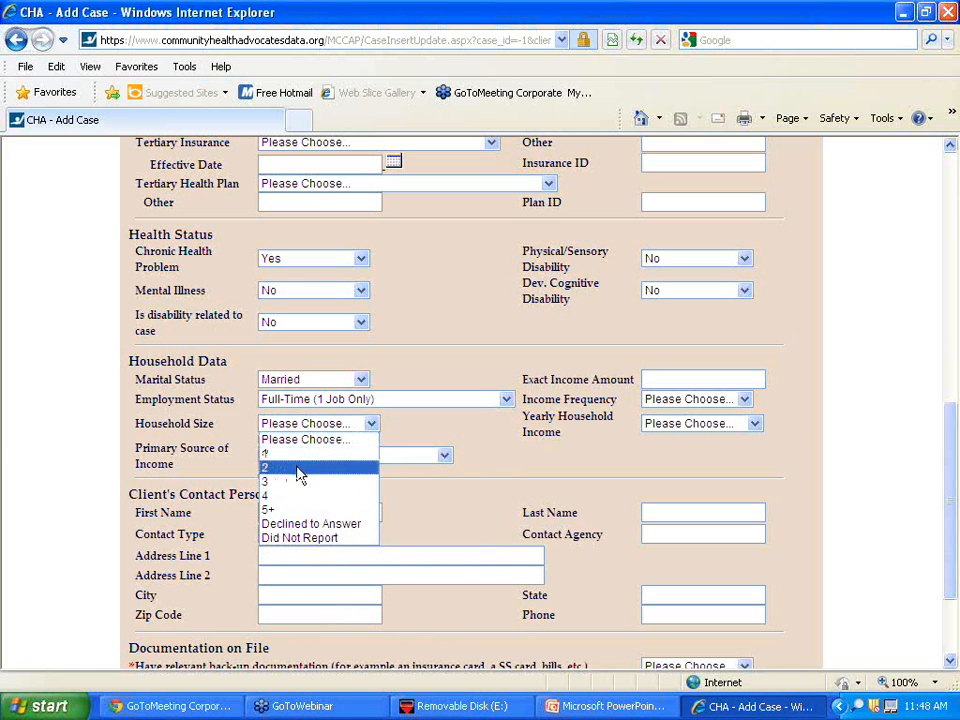
click(299, 468)
click(304, 459)
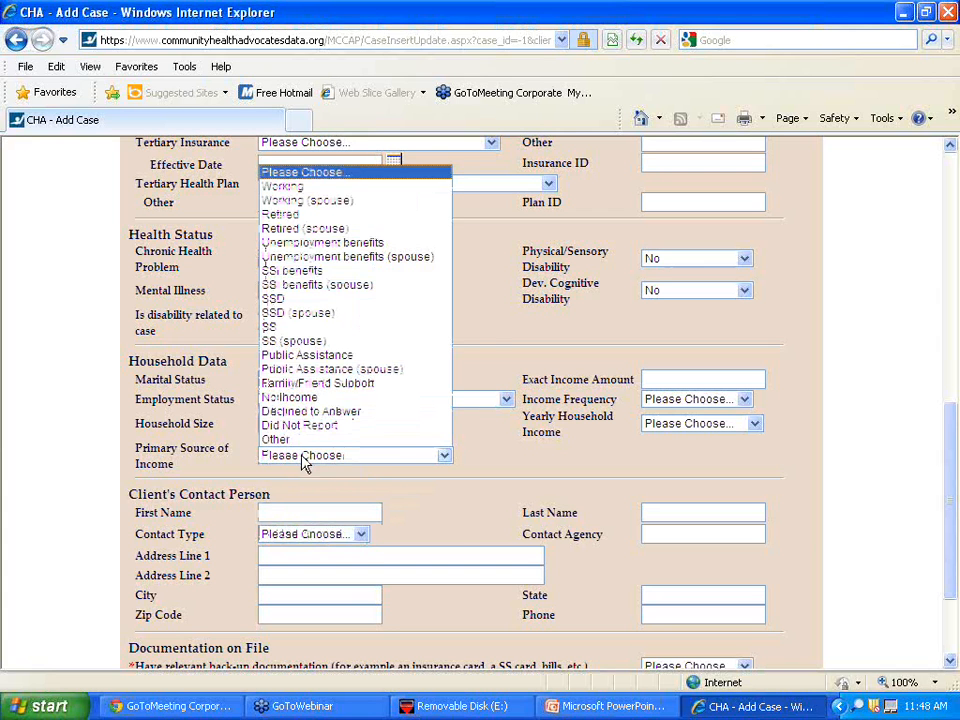
click(300, 187)
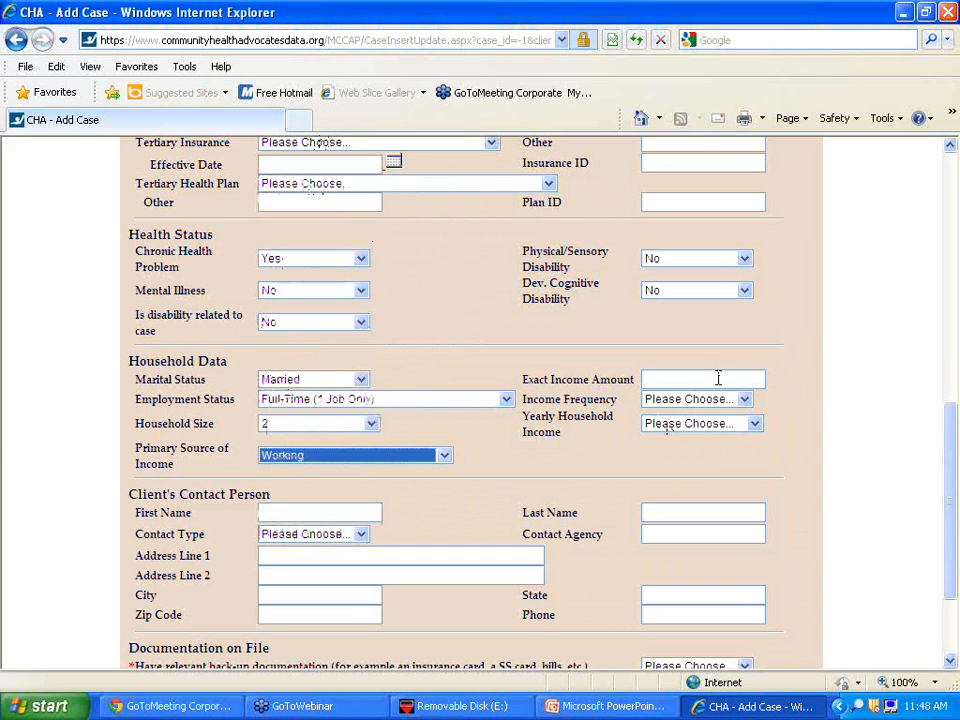
- Enter exact income 45000, frequency Yearly, and yearly household income 40,001-60K
click(718, 378)
text(4)
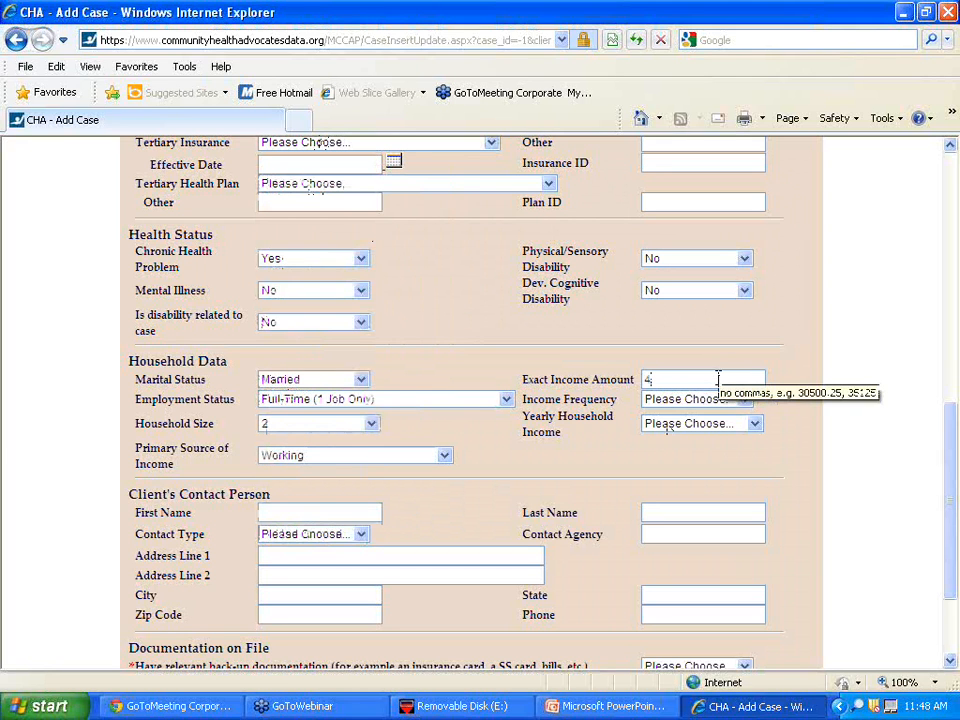
text(5000)
click(714, 401)
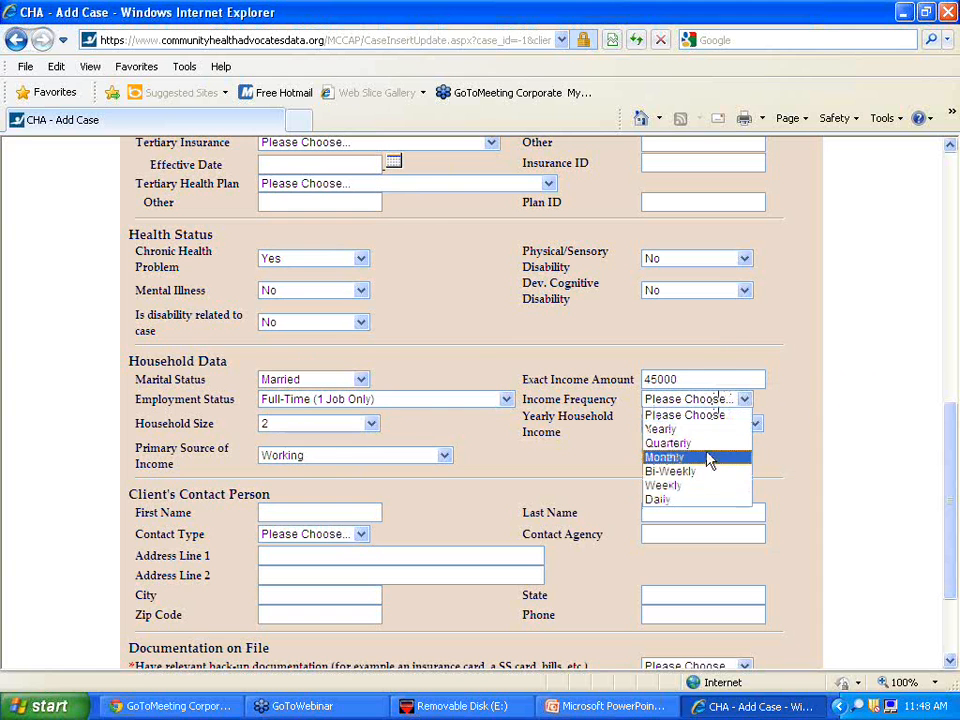
click(700, 429)
click(701, 431)
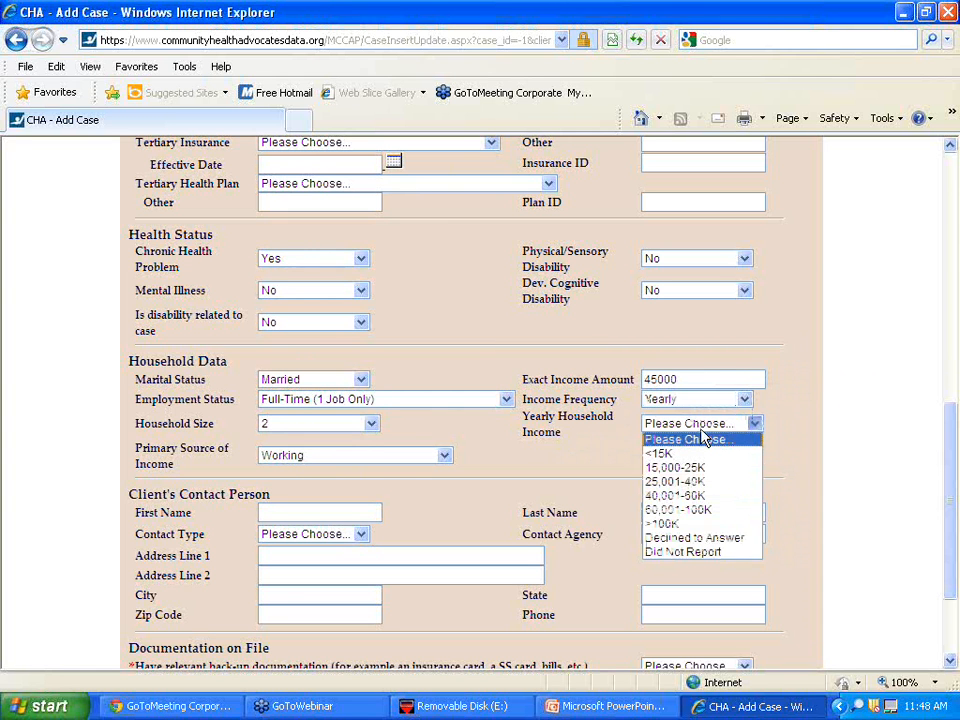
click(700, 496)
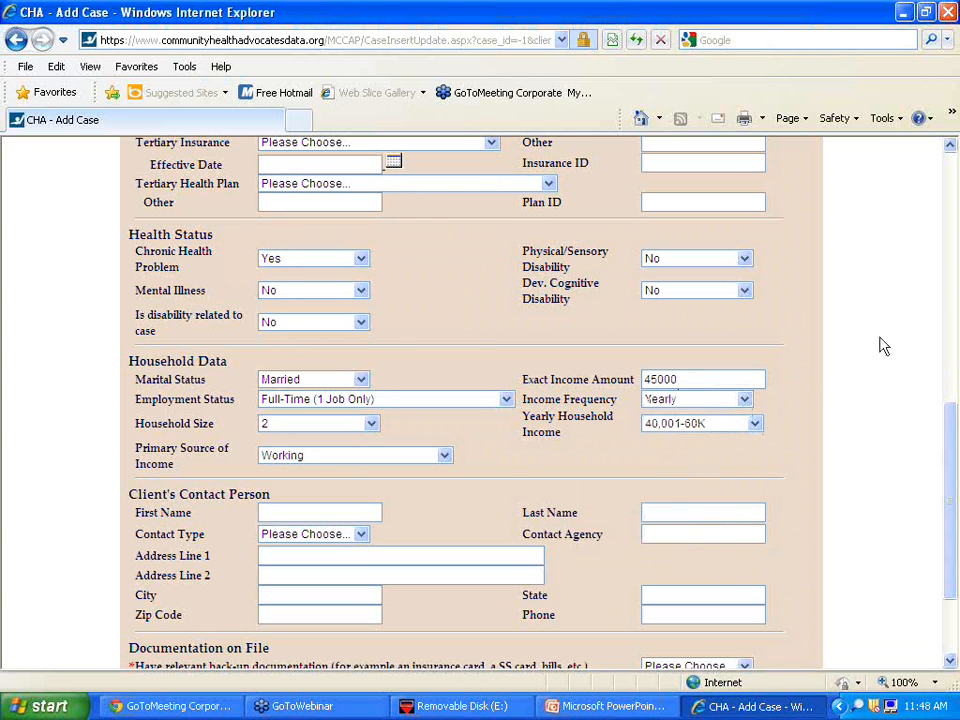
drag(948, 492, 950, 550)
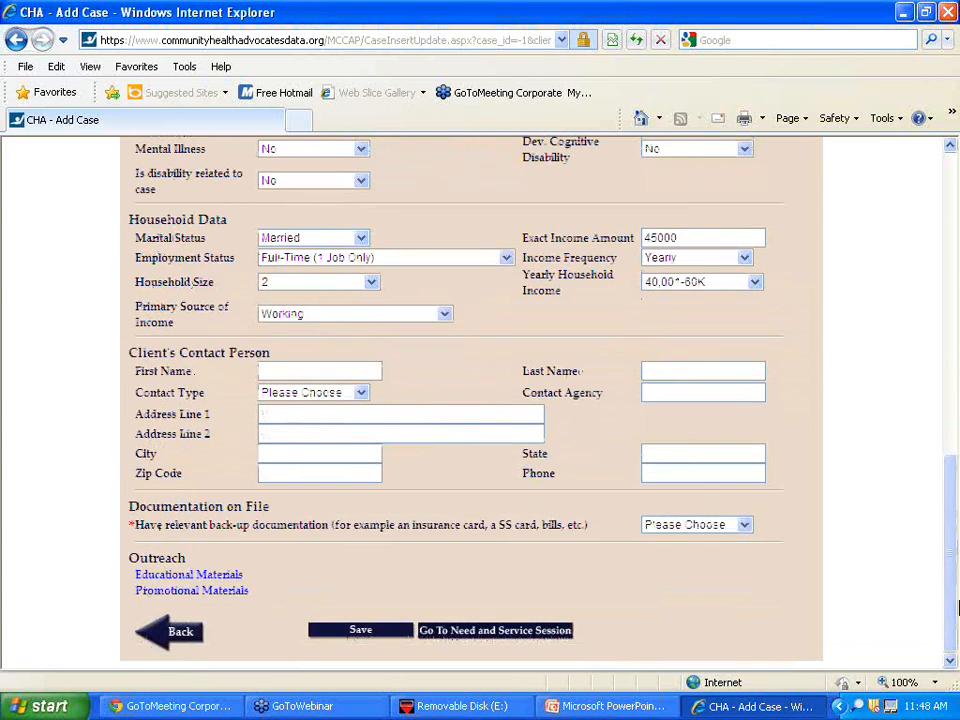
- Set 'Have relevant back-up documentation' to Yes and save the case
click(684, 528)
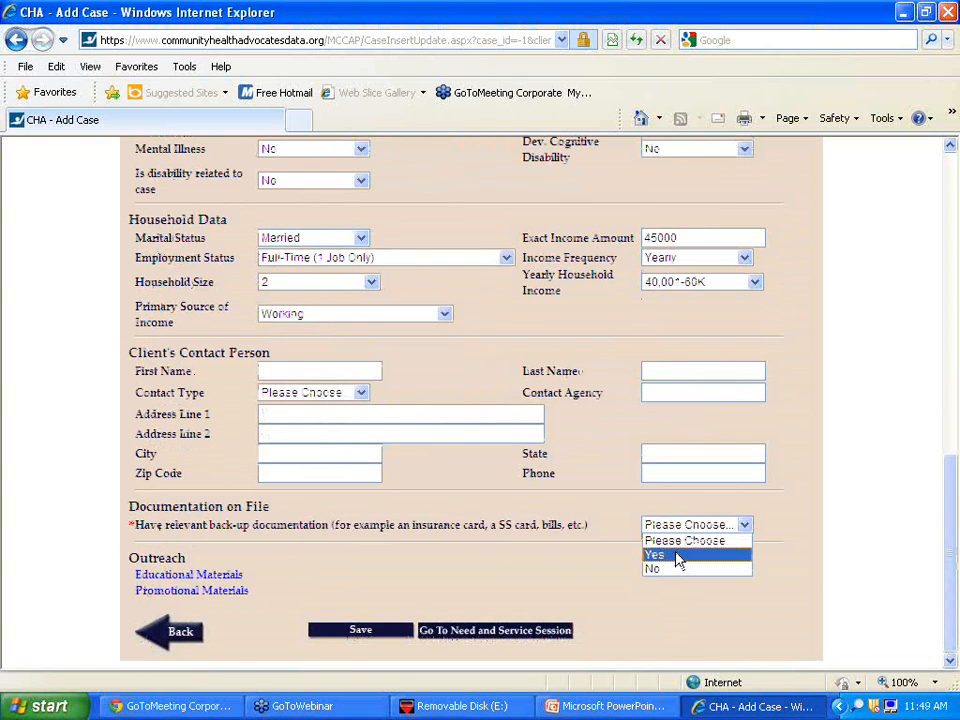
click(677, 557)
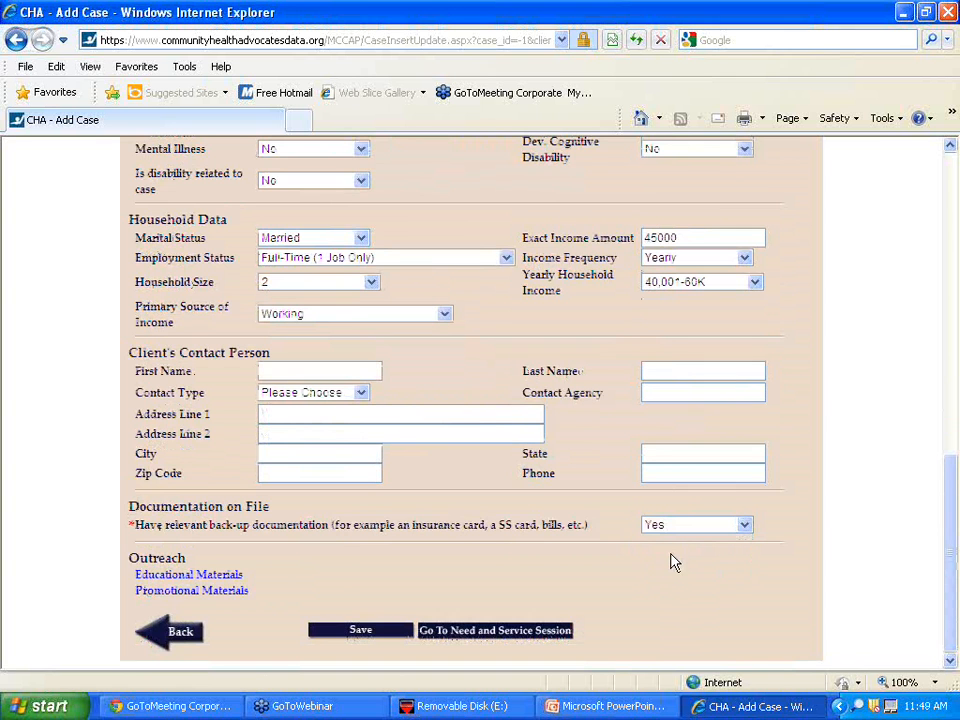
click(345, 632)
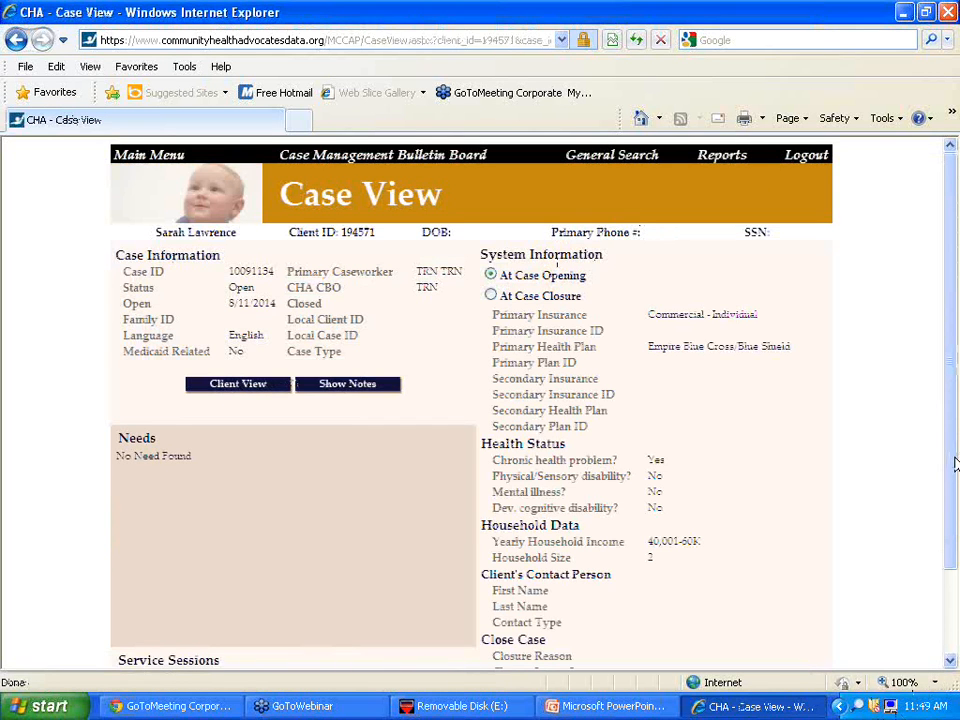
- Go to the case's Need and Service Session from the bottom of Case View
drag(955, 465, 956, 574)
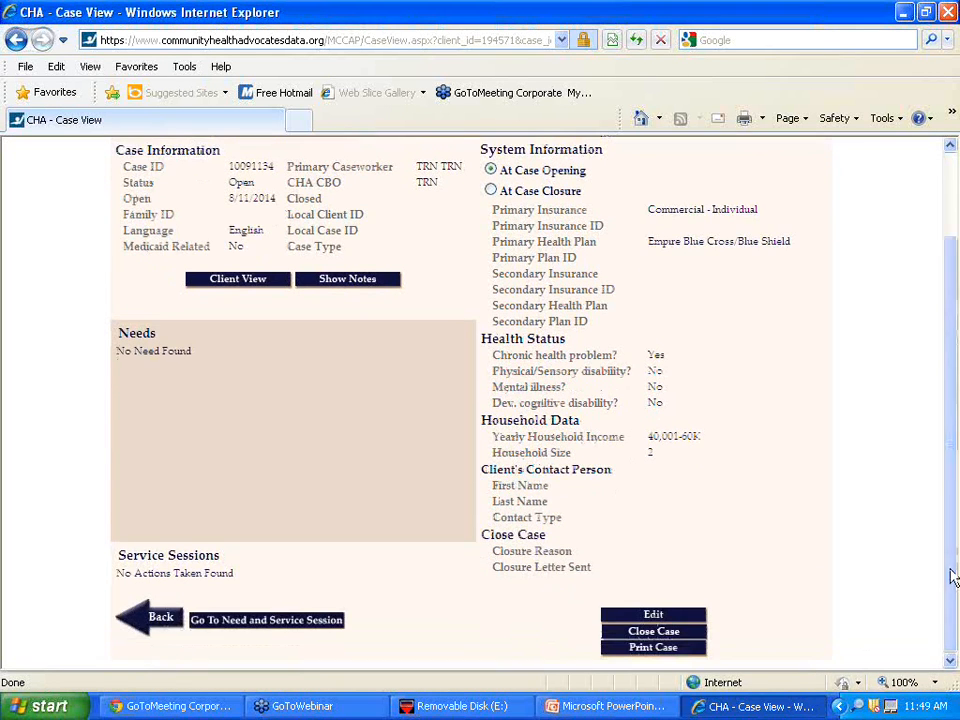
click(278, 621)
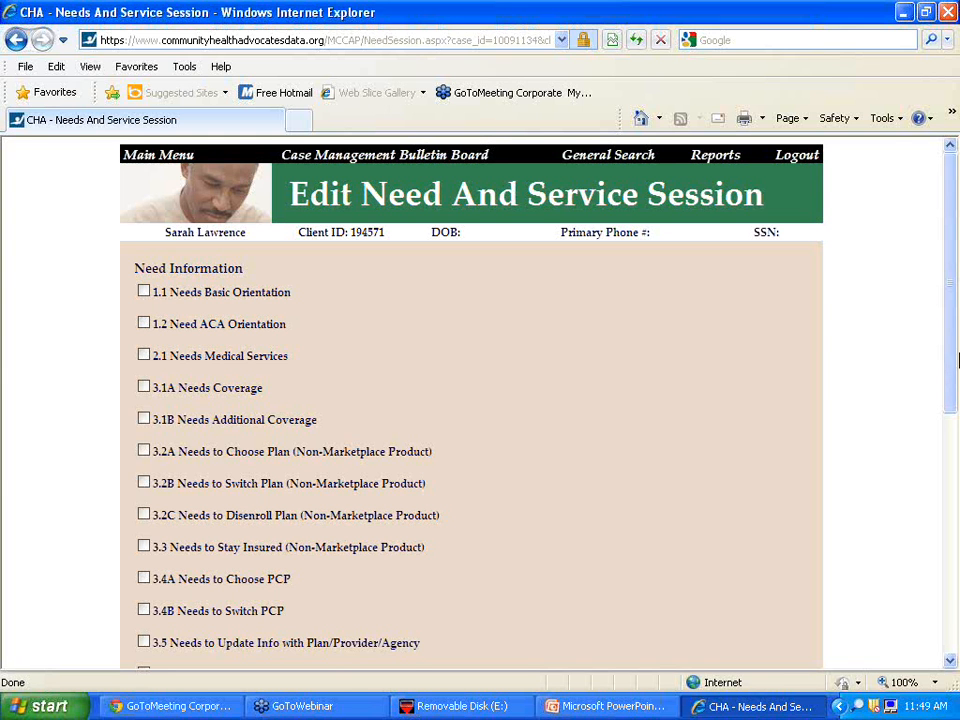
- Add need 1.1 Needs Basic Orientation, answering Yes to How My Plan Works, Next Steps and What Options Are Available
mouse_move(956, 360)
mouse_down()
mouse_move(956, 379)
mouse_move(956, 362)
mouse_up()
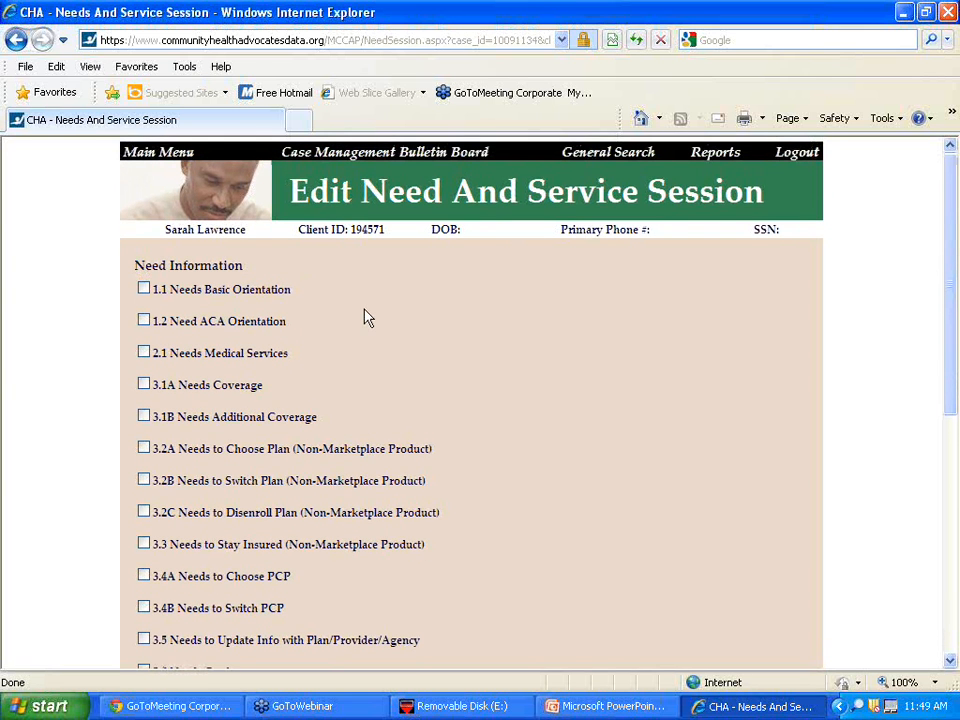
click(143, 289)
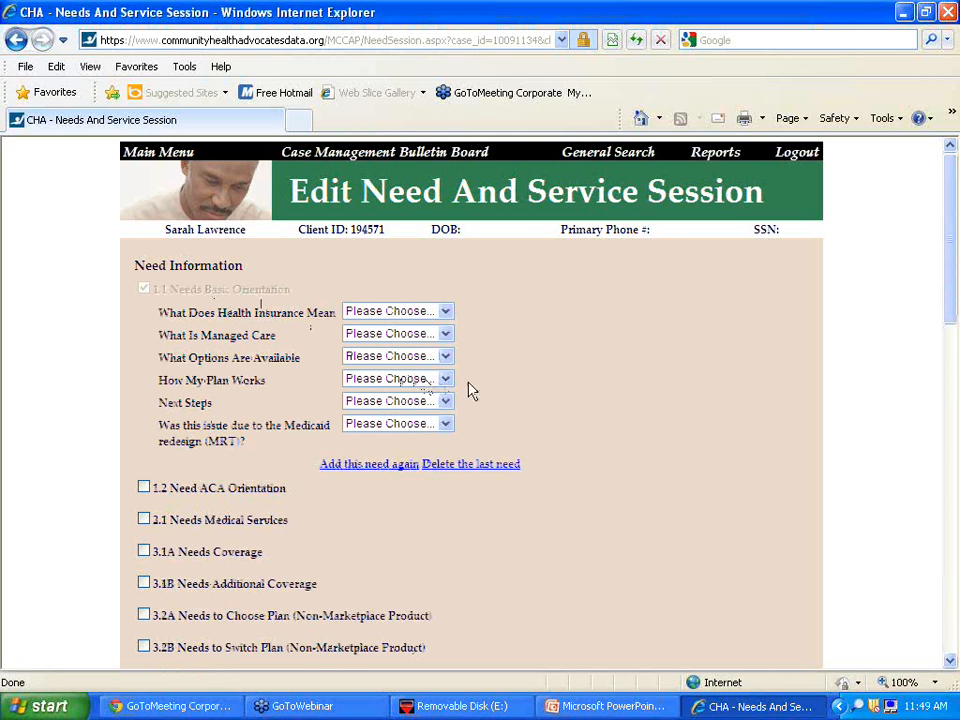
click(364, 387)
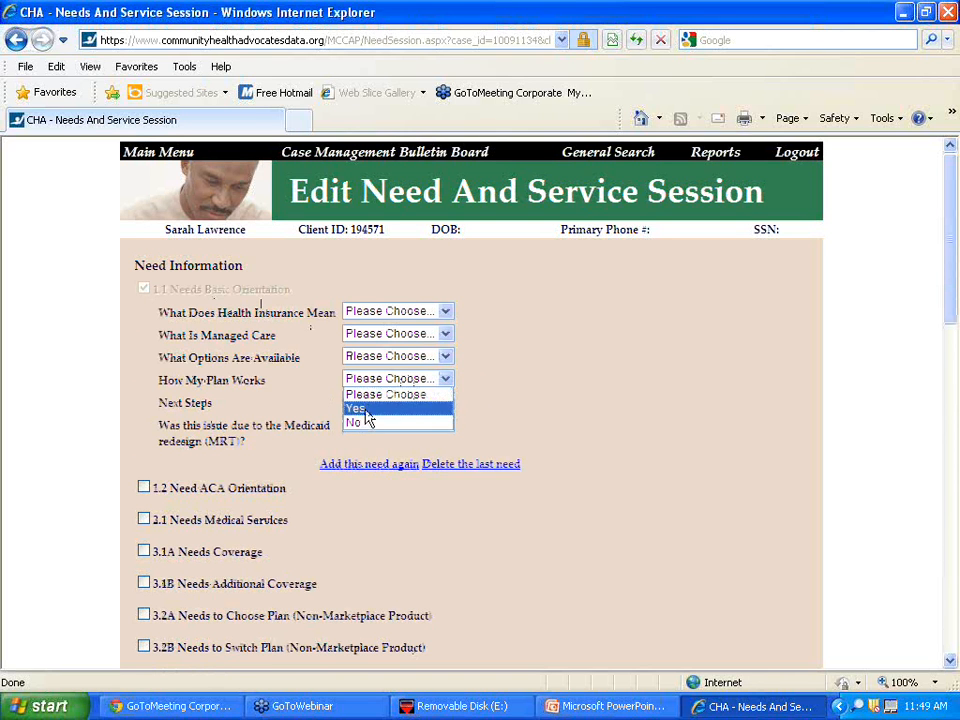
click(366, 411)
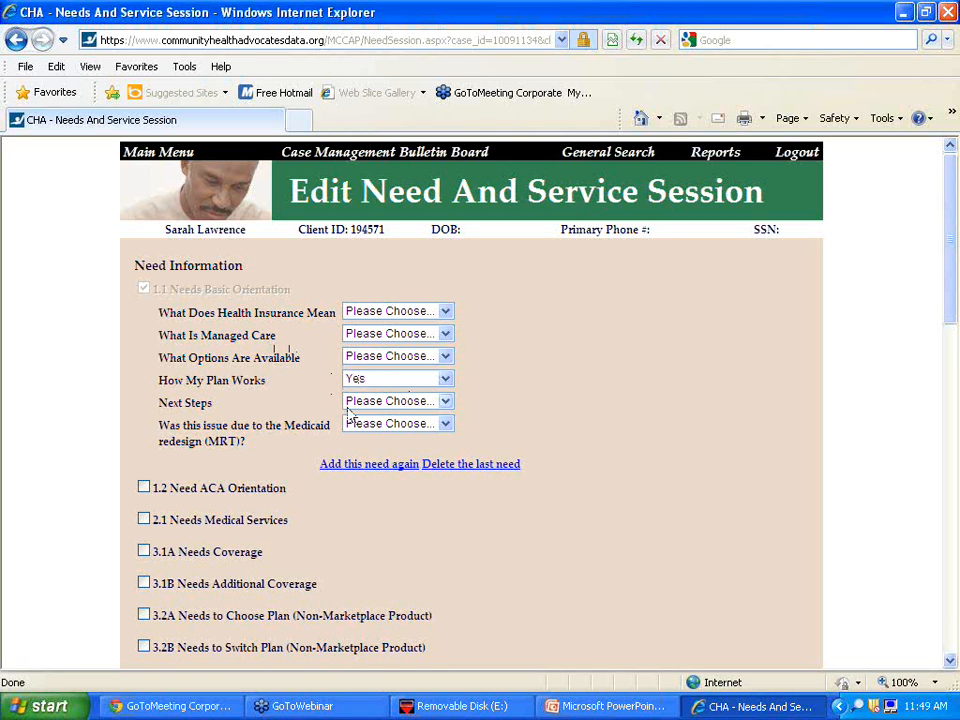
click(360, 402)
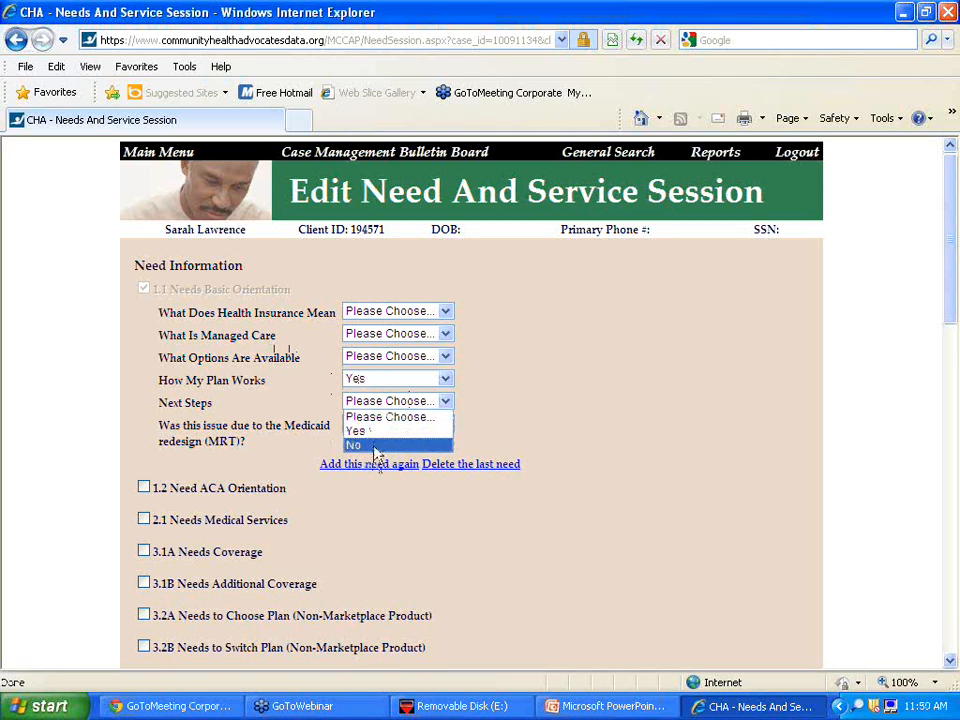
click(378, 431)
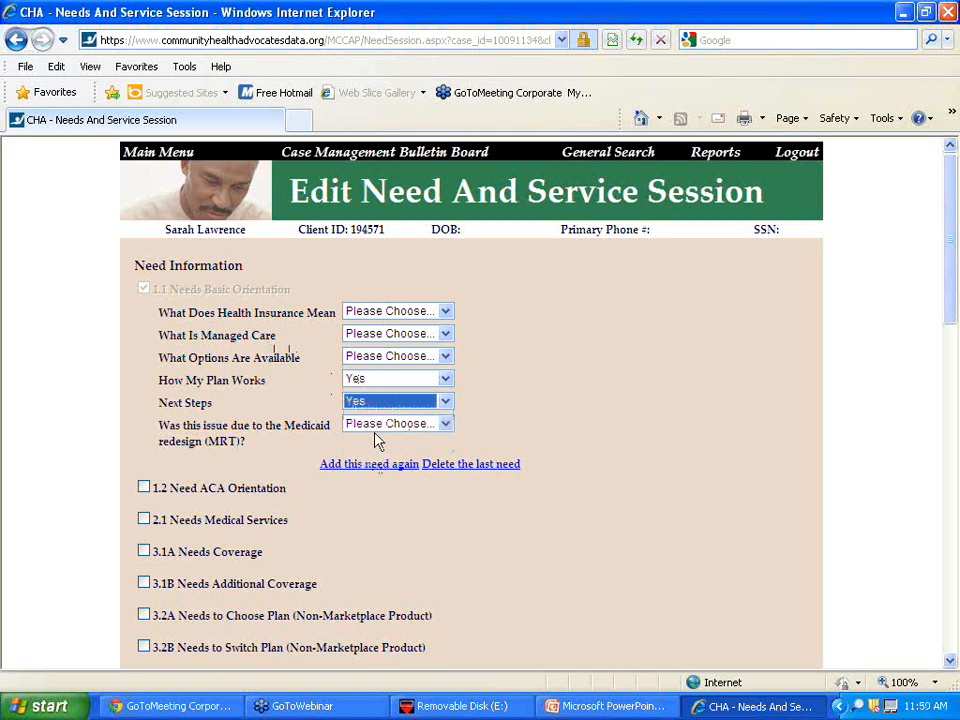
click(380, 357)
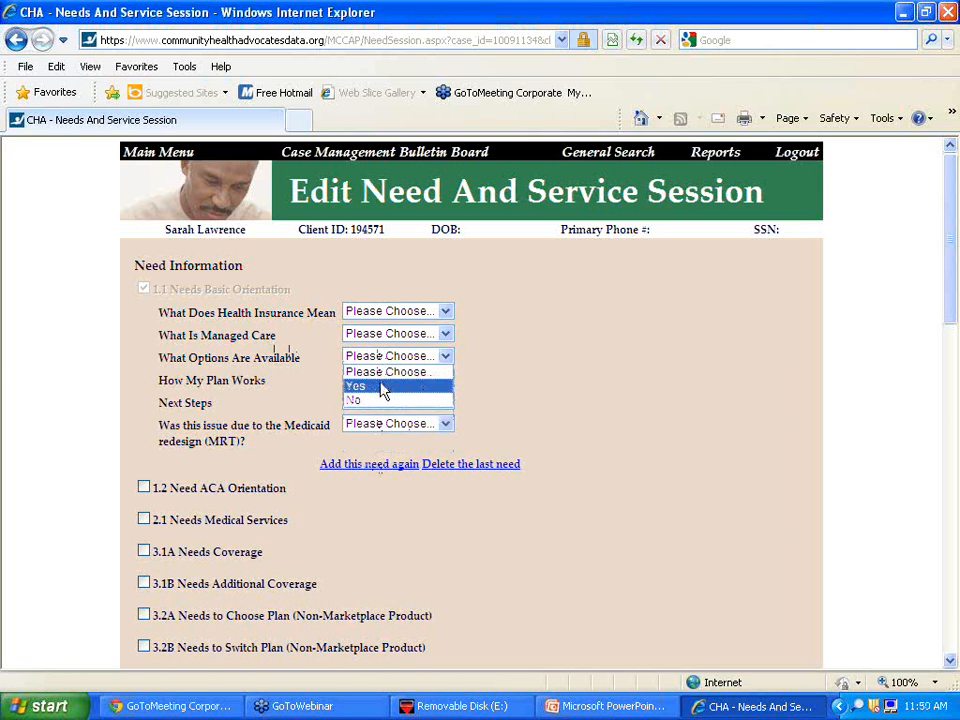
click(381, 388)
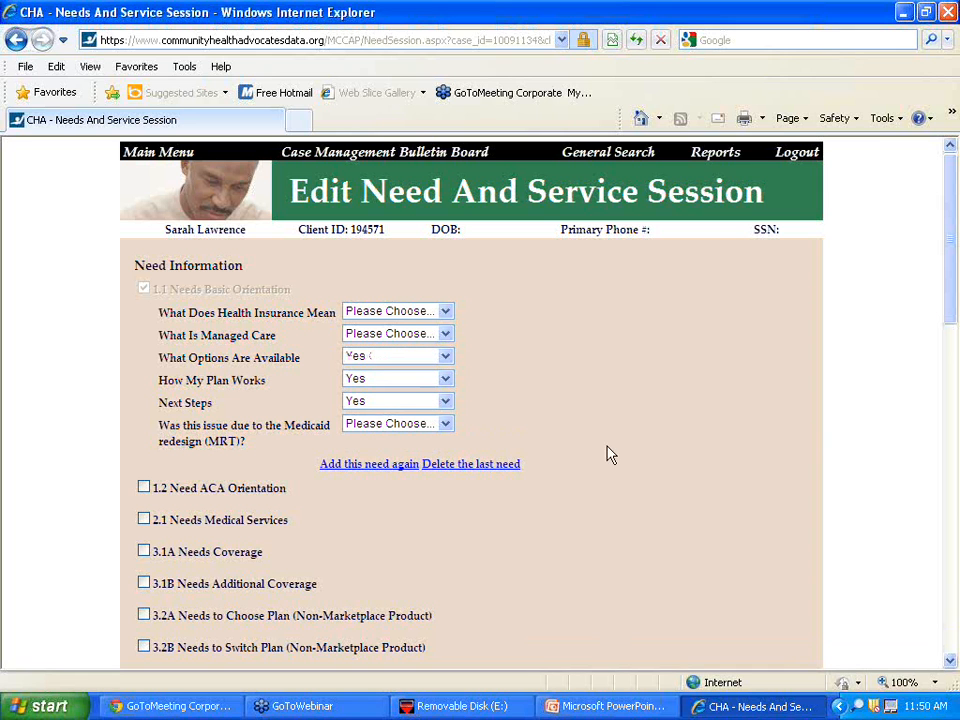
- Add the 4.6 service denial need for Lab/Imaging Services with a Written post service denial
click(952, 663)
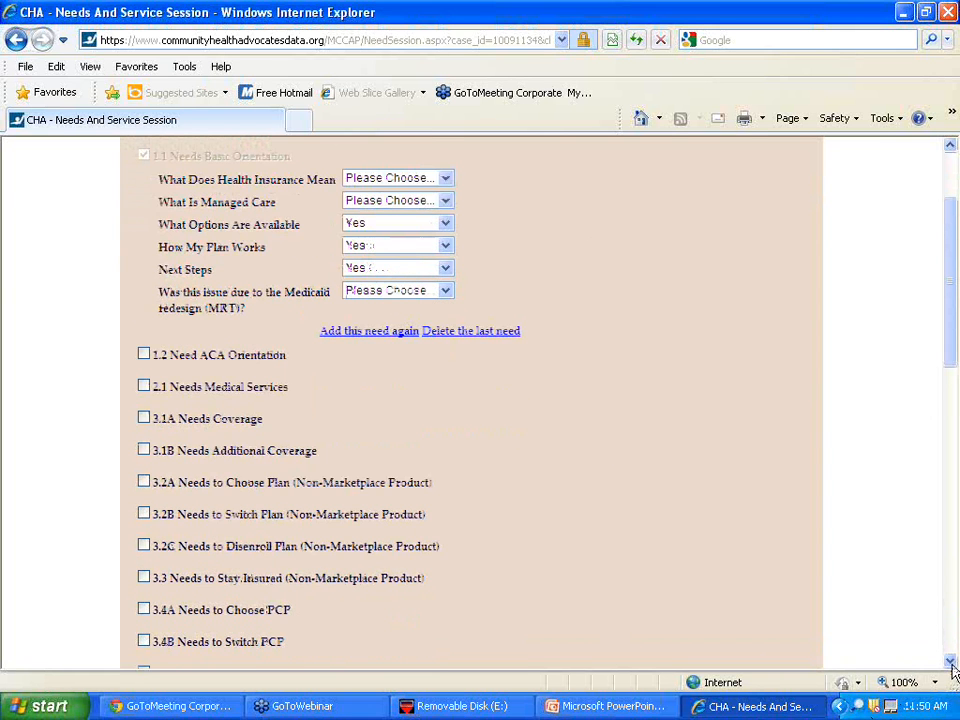
click(951, 663)
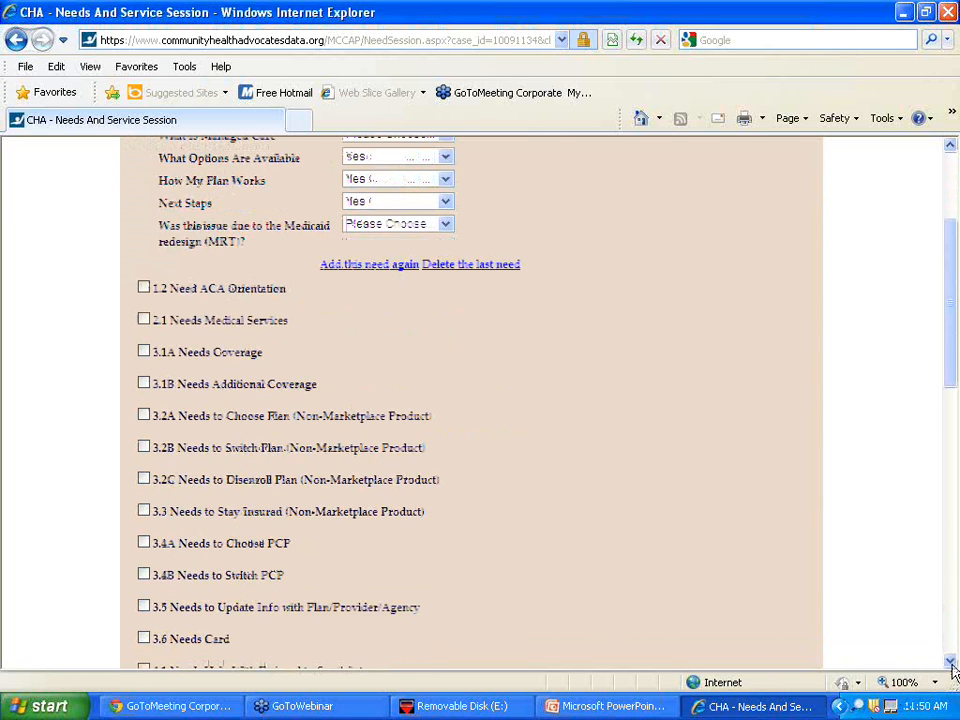
click(951, 663)
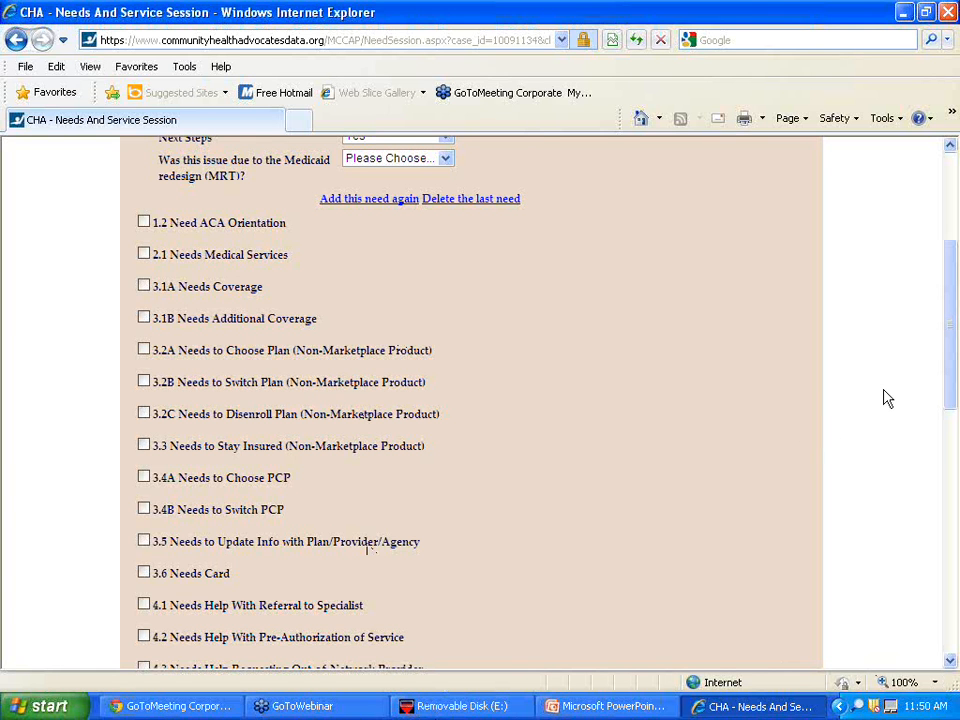
scroll(884, 398, down, 5)
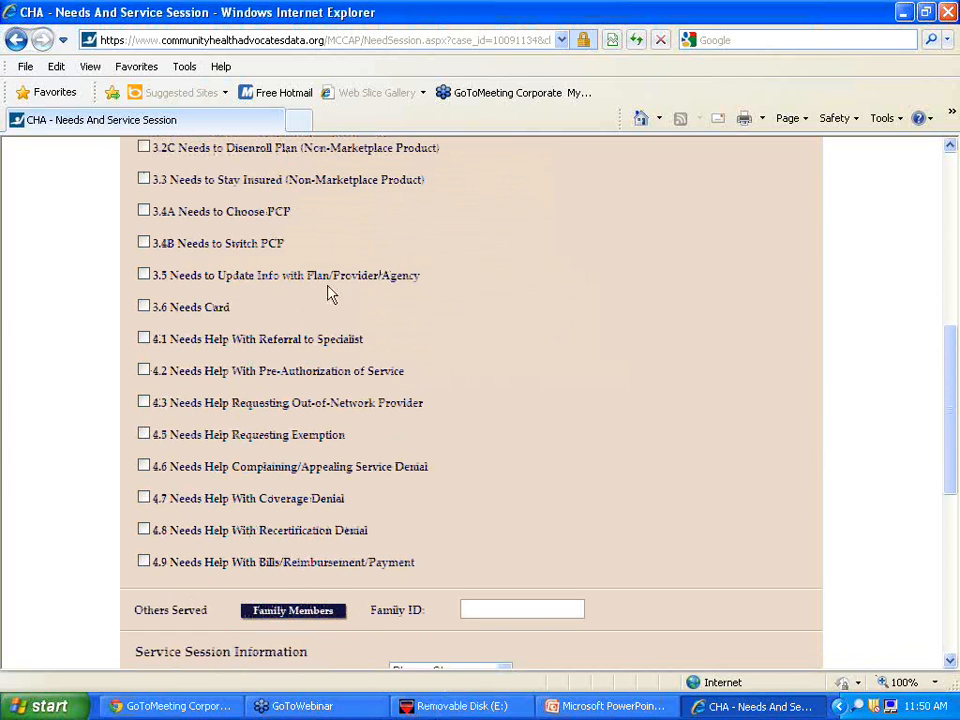
click(145, 468)
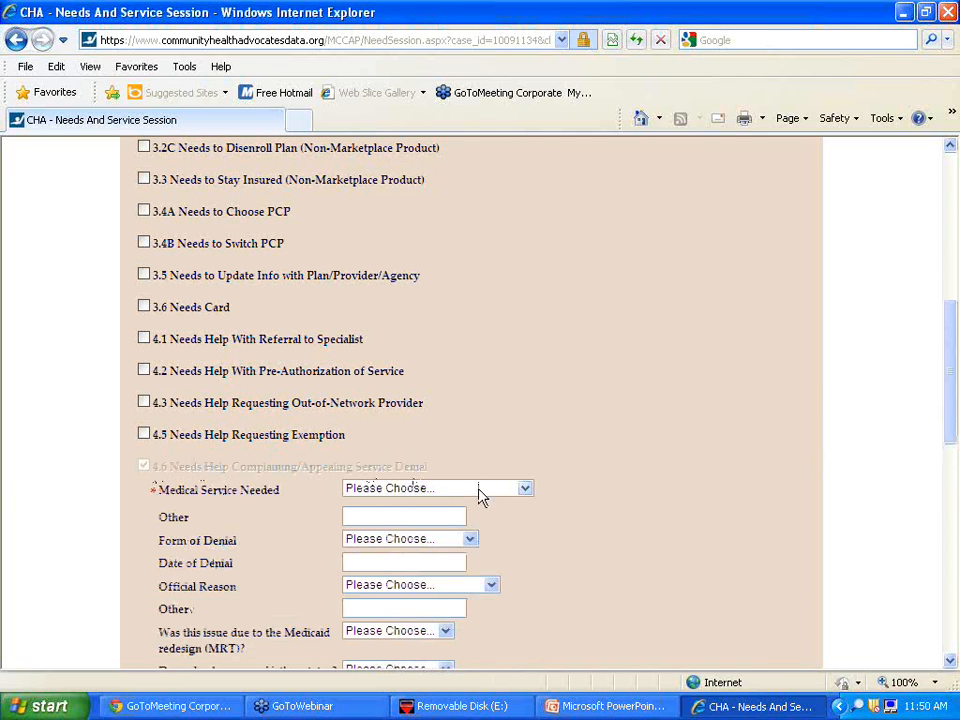
click(480, 494)
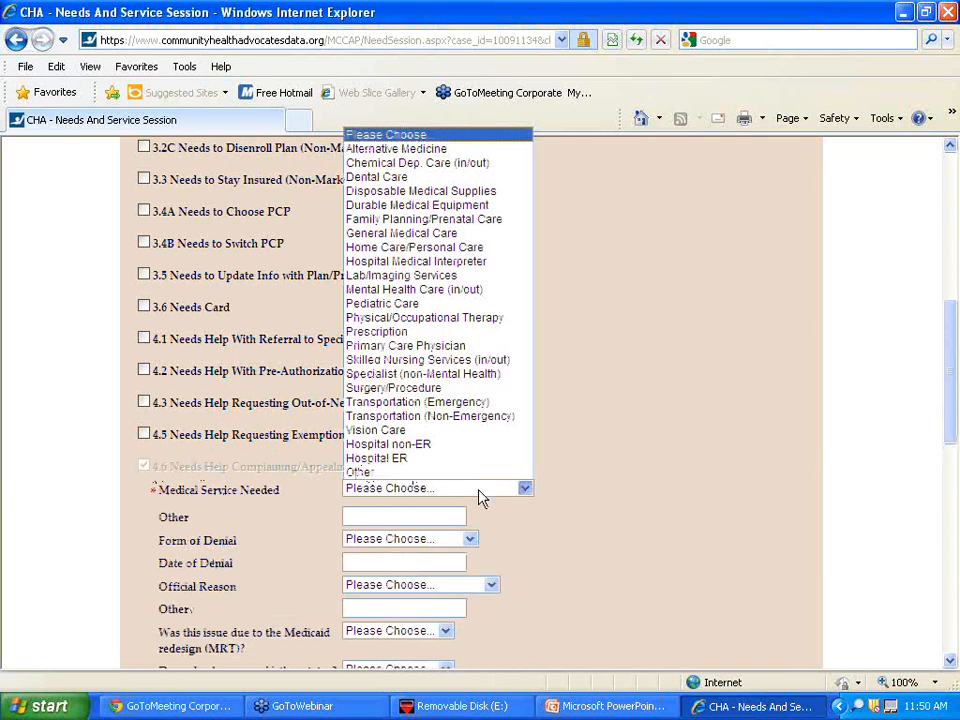
click(485, 276)
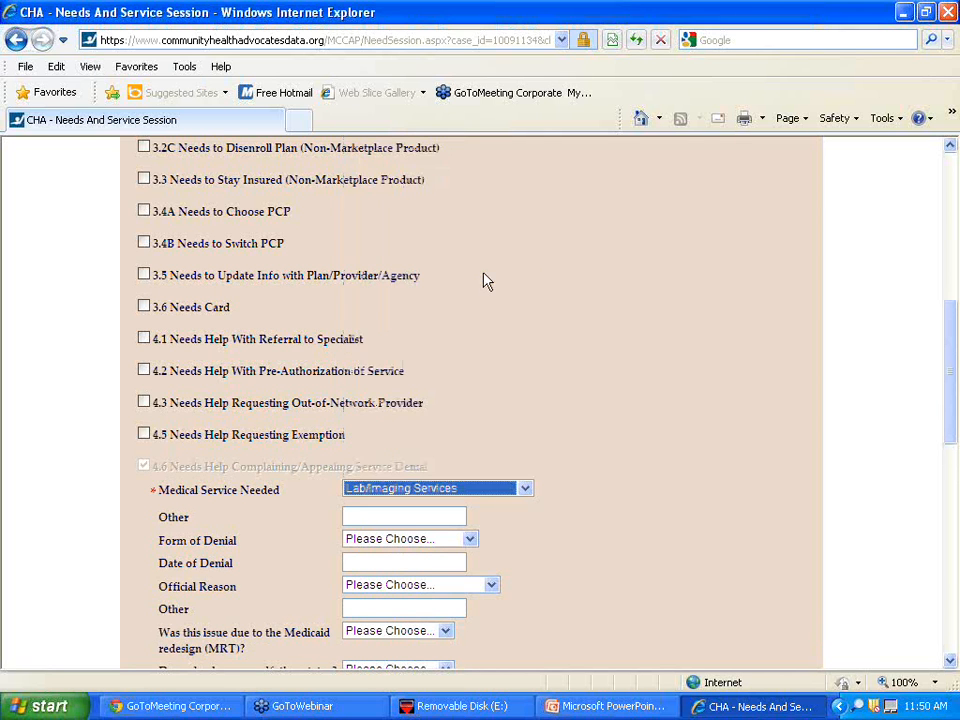
click(407, 545)
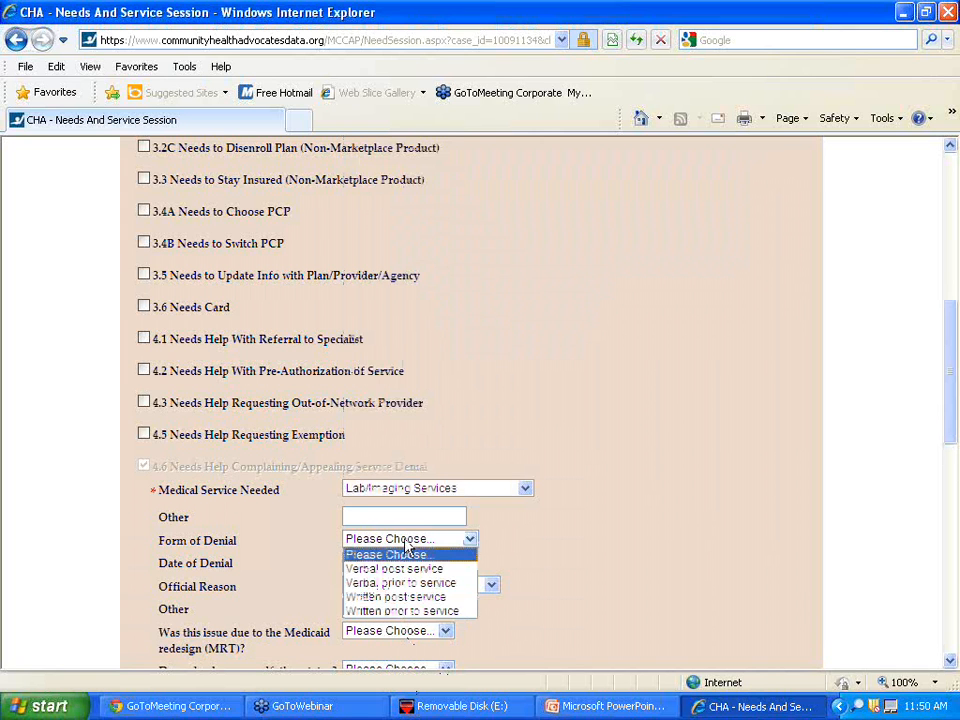
click(412, 598)
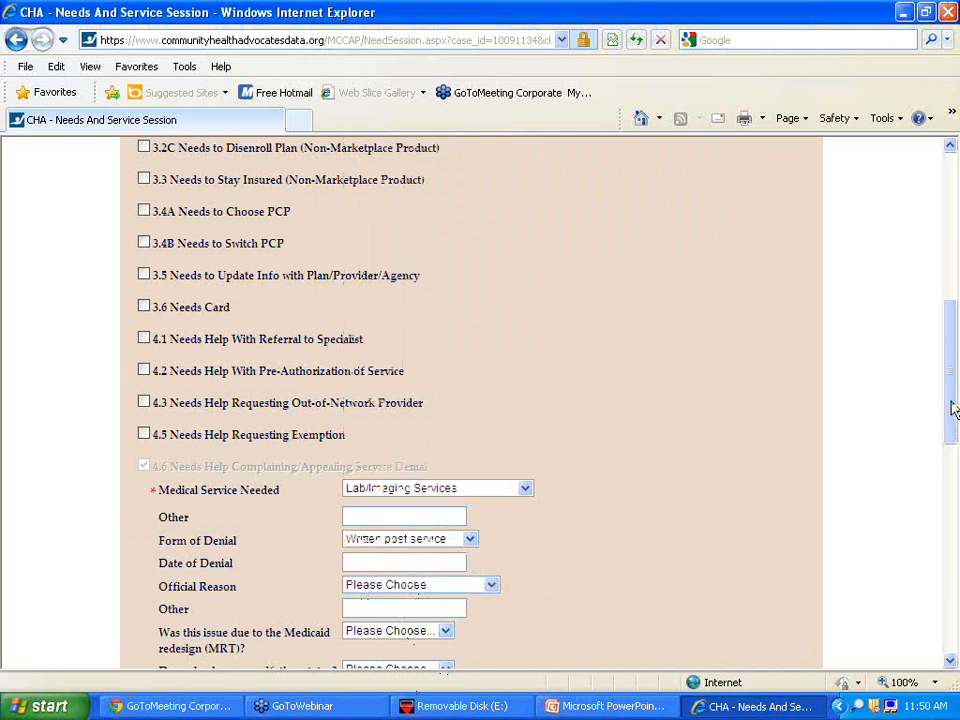
- Set reason Not medically necessary, MRT No, level Internal, and outcome General information provided
drag(953, 405, 957, 477)
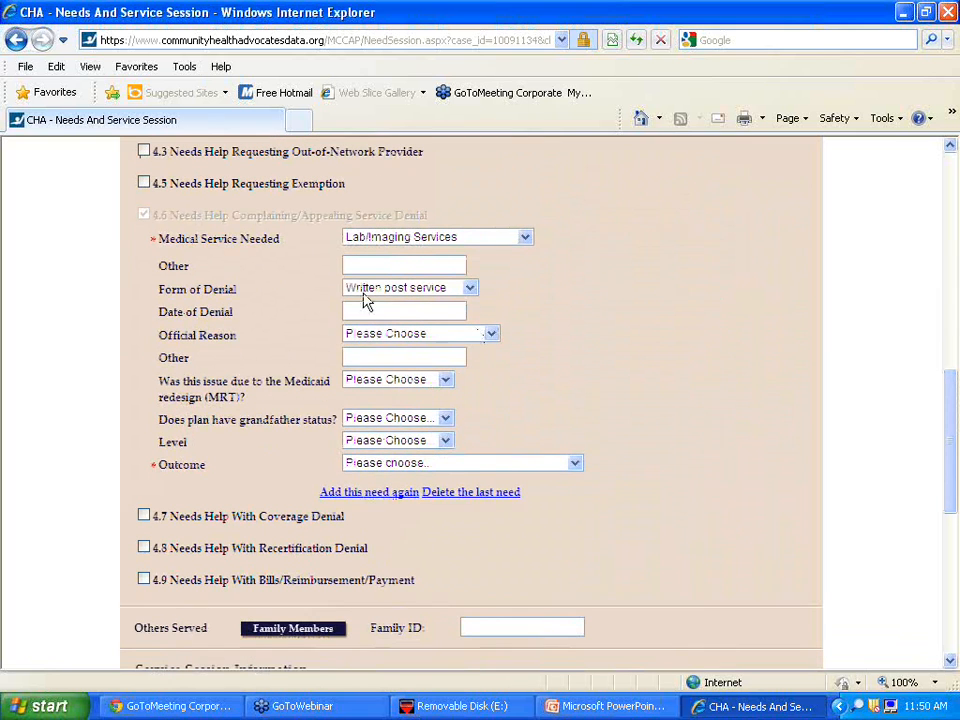
click(390, 340)
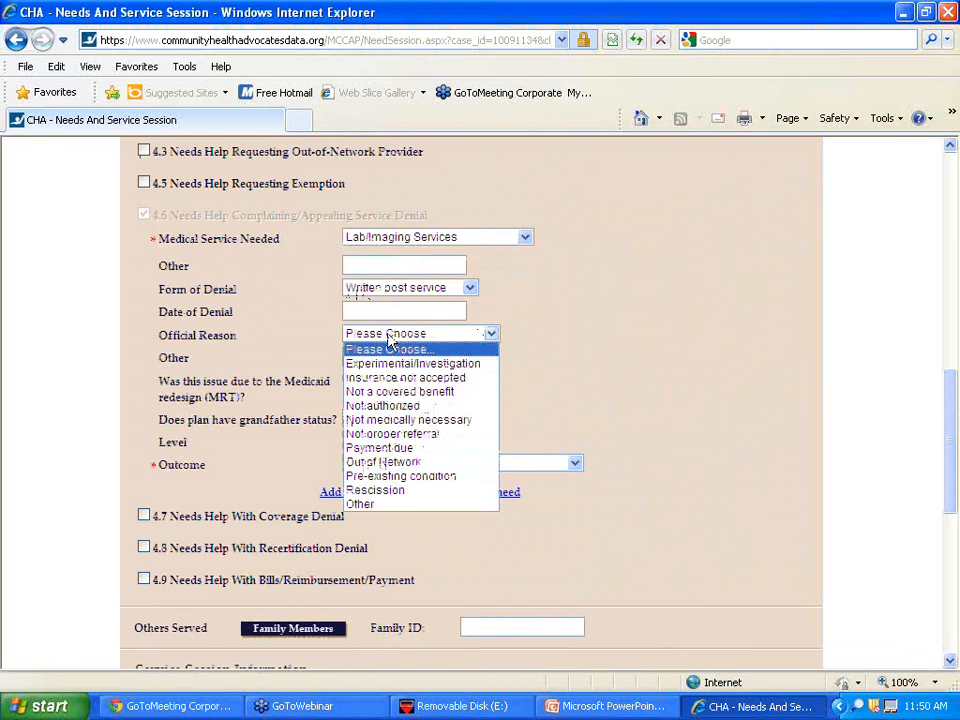
click(407, 420)
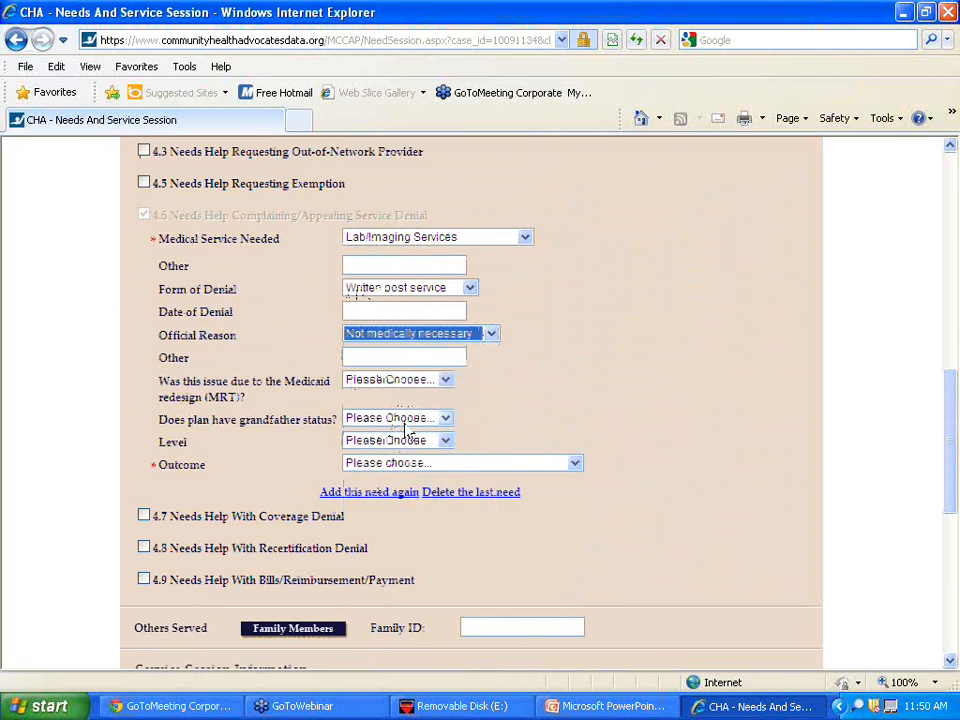
click(579, 381)
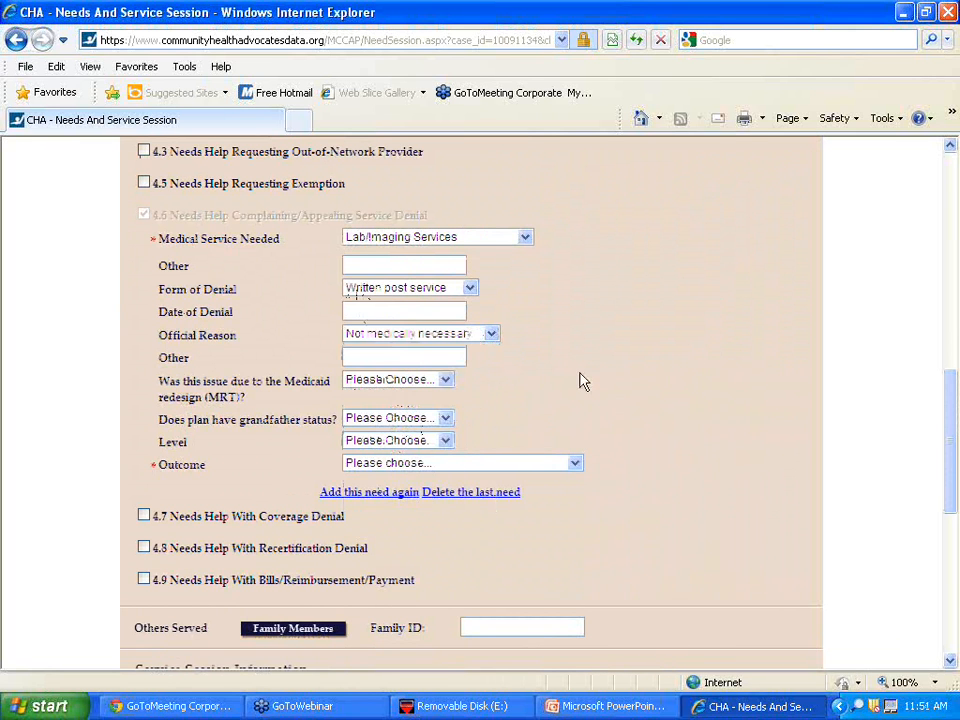
click(420, 382)
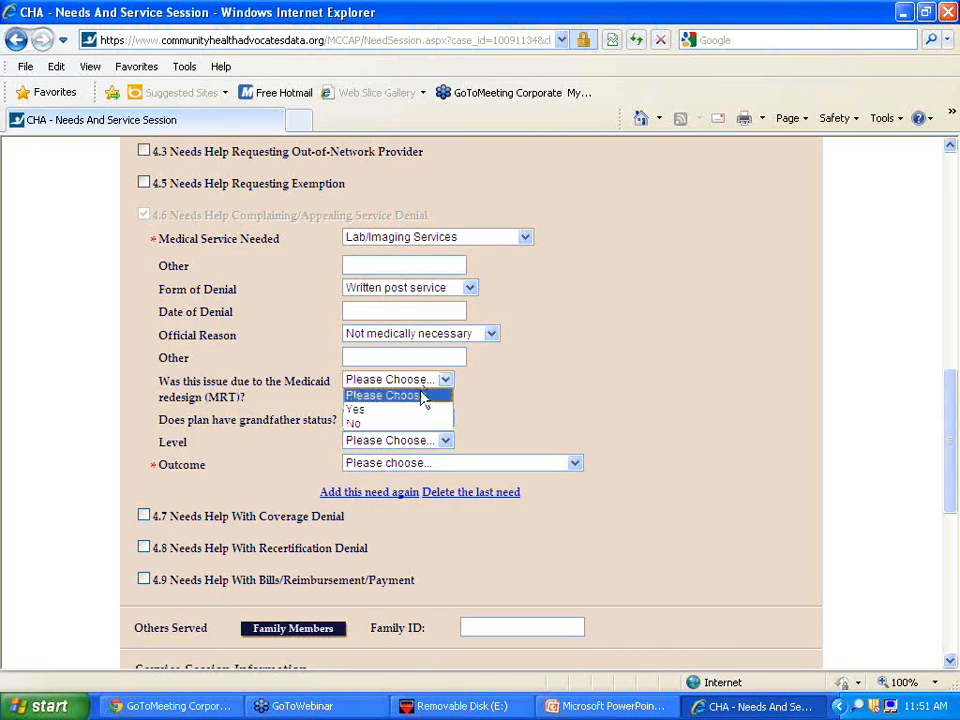
click(421, 424)
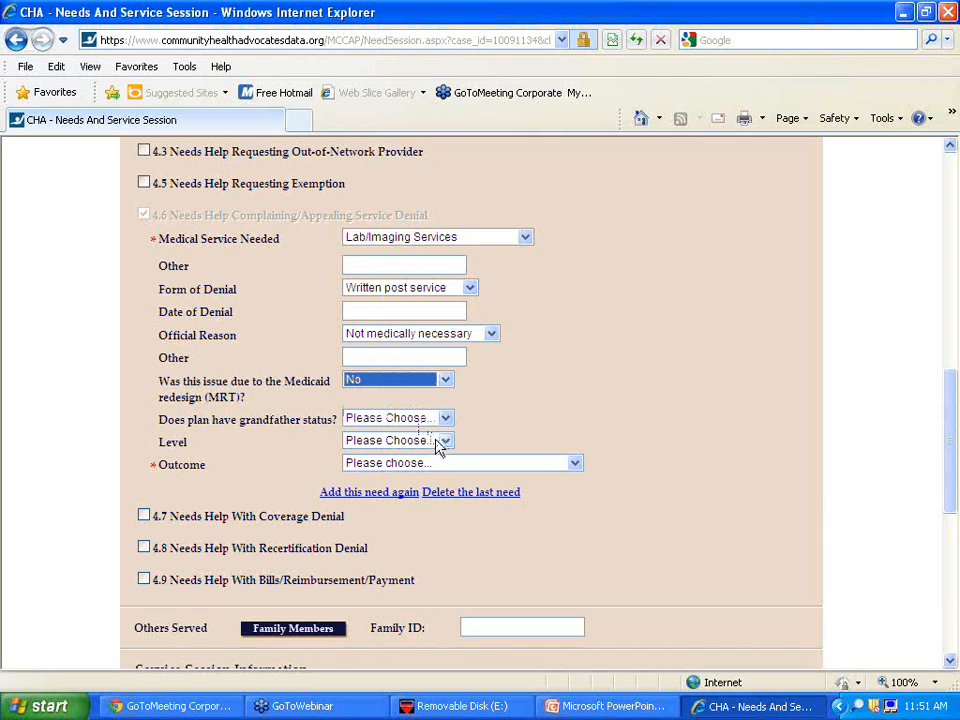
click(438, 441)
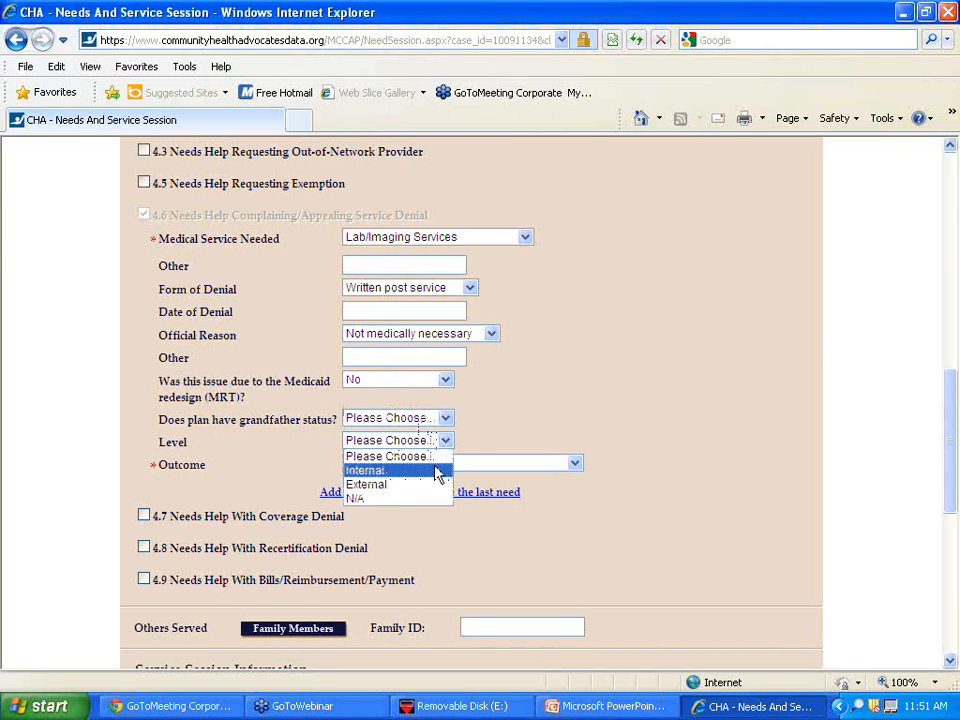
click(438, 471)
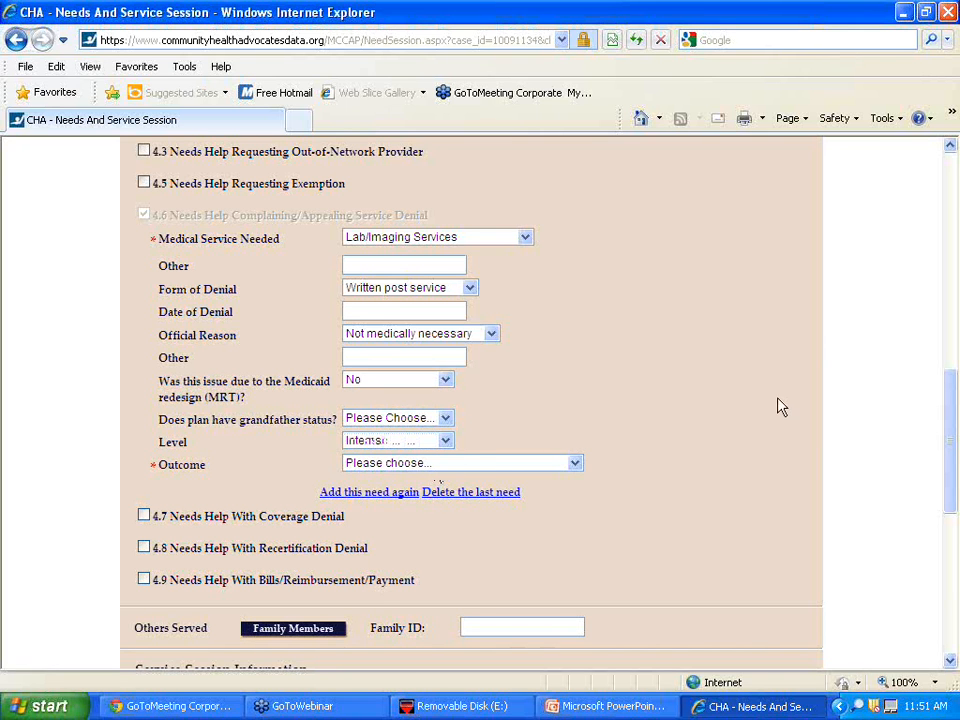
click(514, 465)
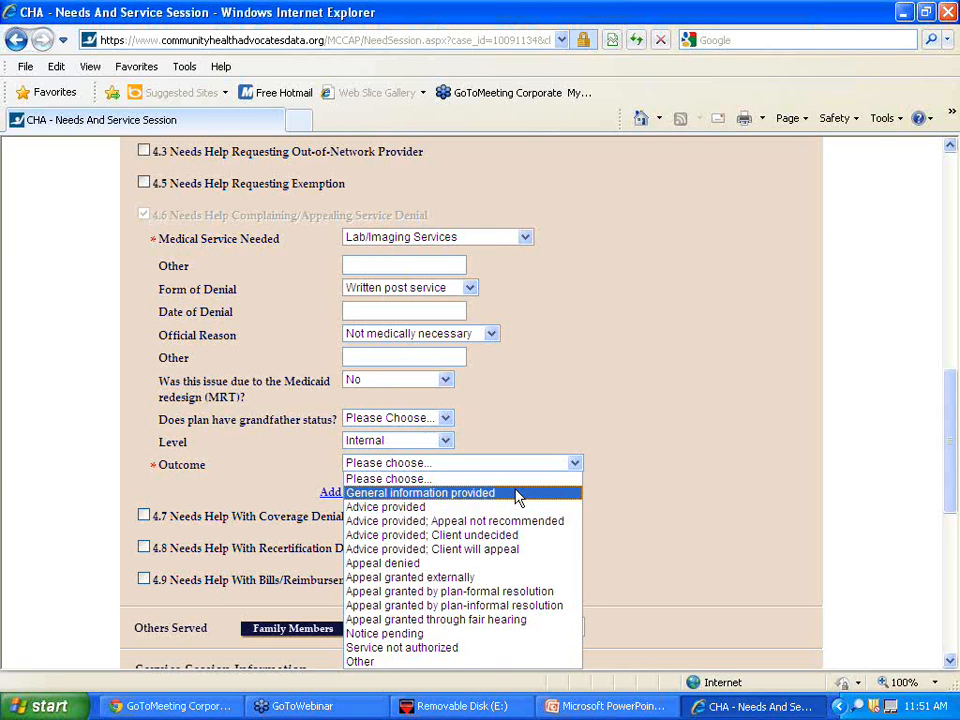
click(518, 495)
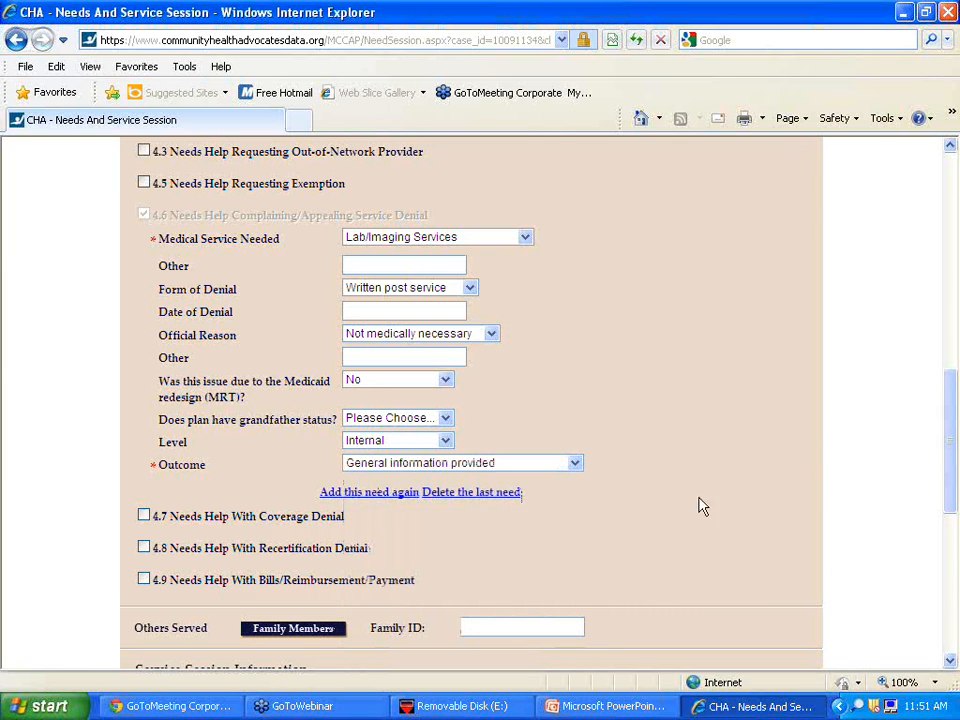
drag(955, 420, 957, 547)
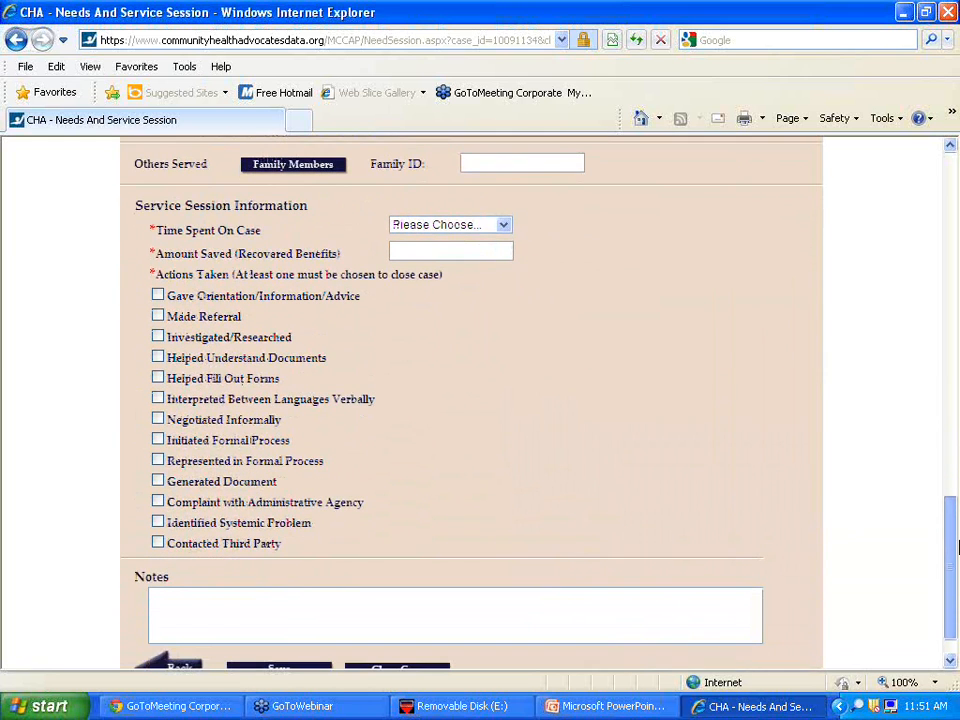
- Record 11 minutes - 1 hour spent on the case and 0 amount saved
click(466, 226)
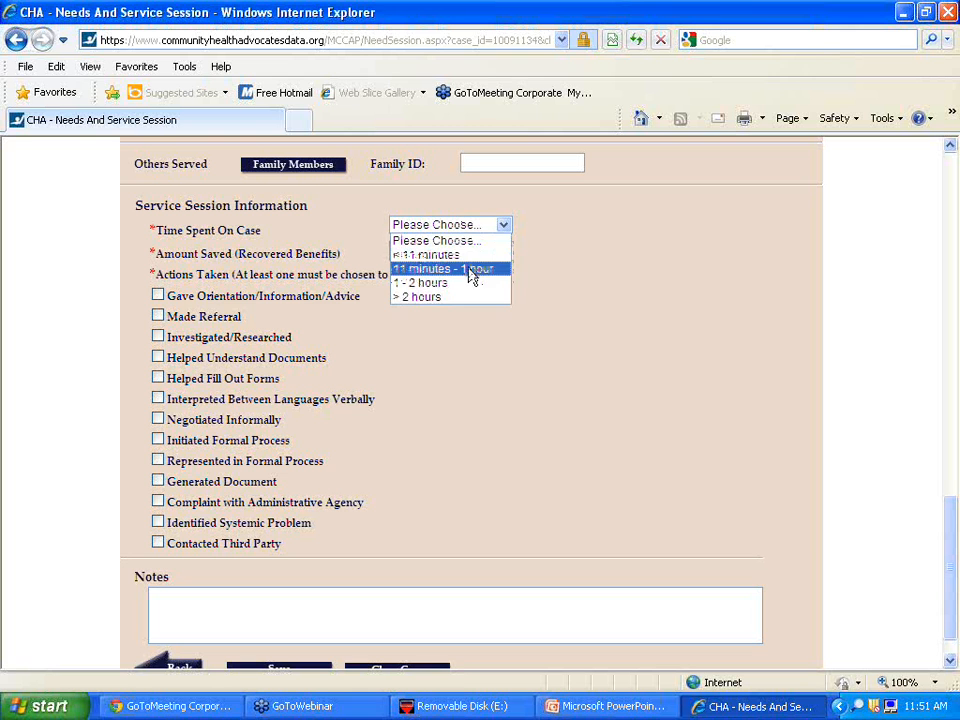
click(470, 269)
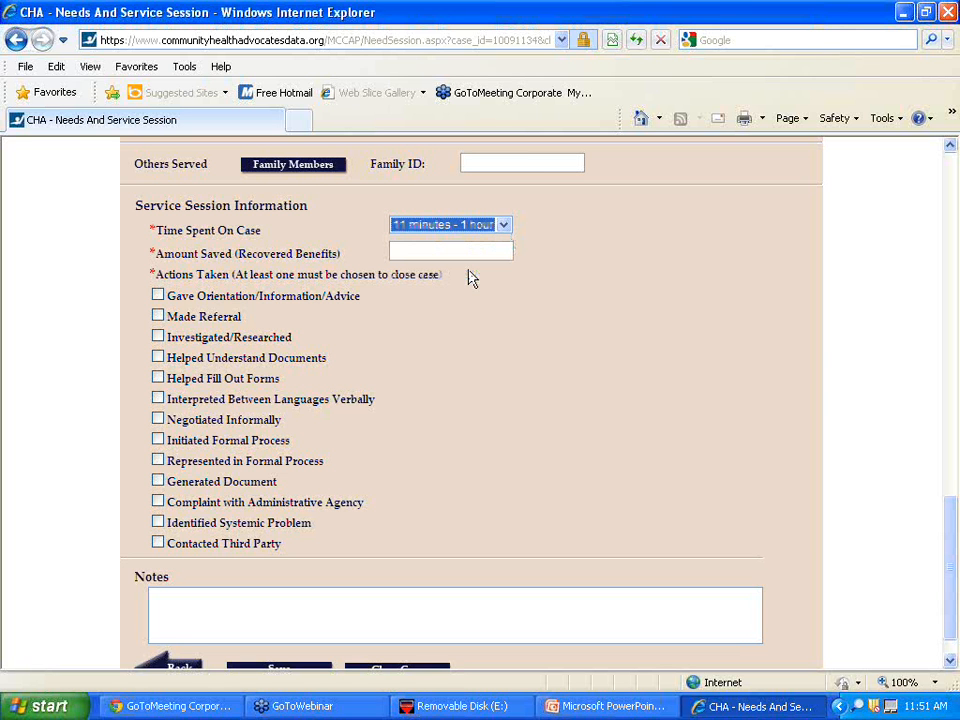
click(464, 251)
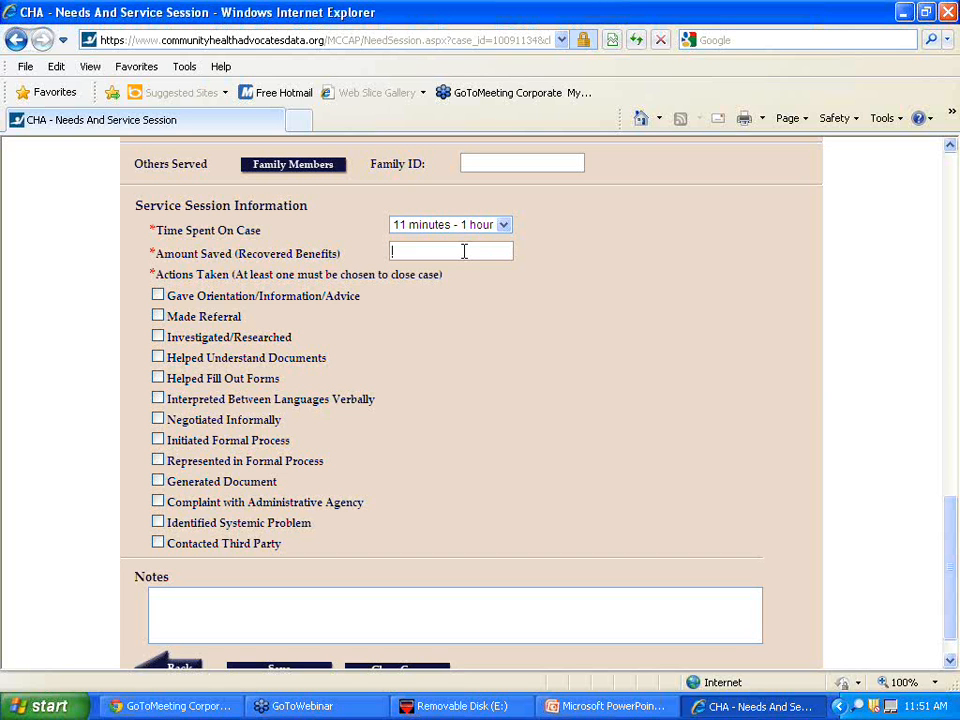
text(0)
- Tick Gave Orientation, Investigated/Researched, and Generated Document: CHA DIY Materials - Medical Necessity
click(158, 297)
click(158, 337)
click(158, 481)
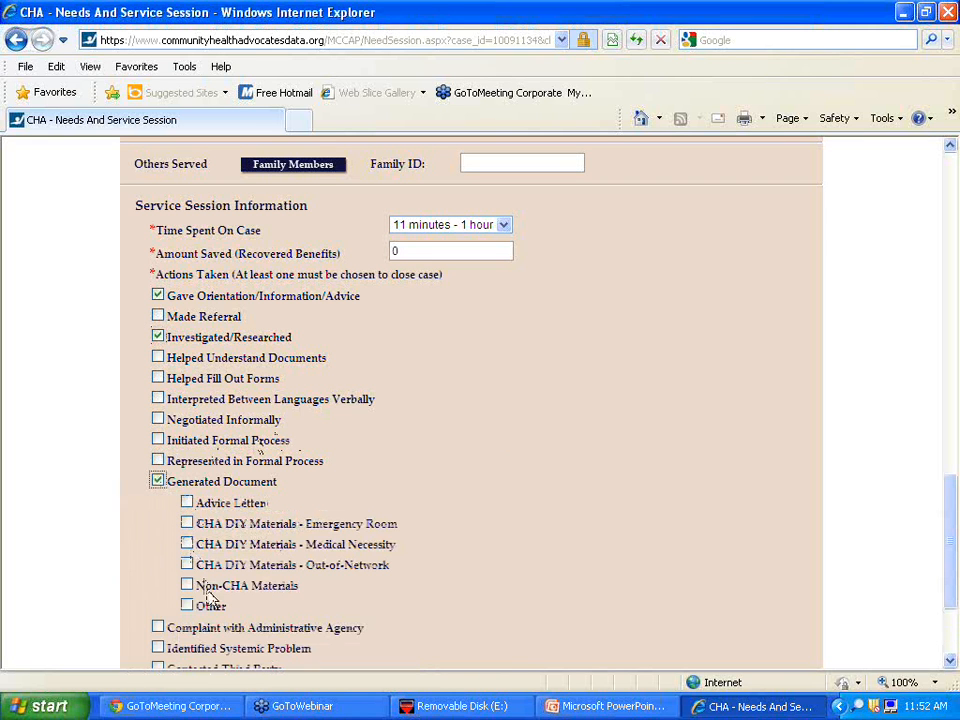
click(186, 545)
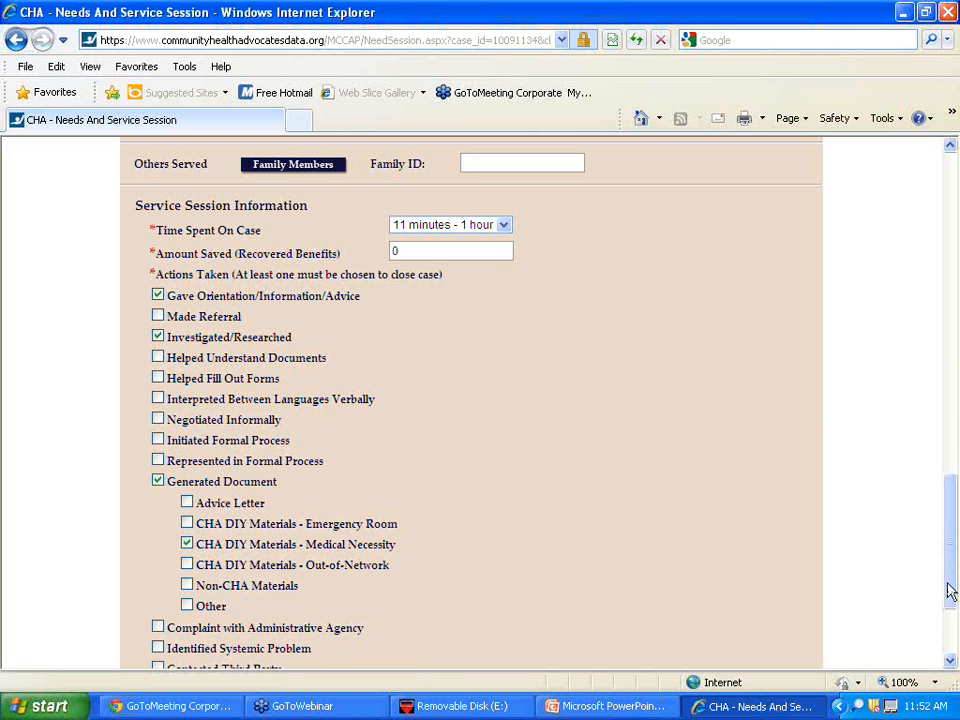
drag(950, 590, 950, 635)
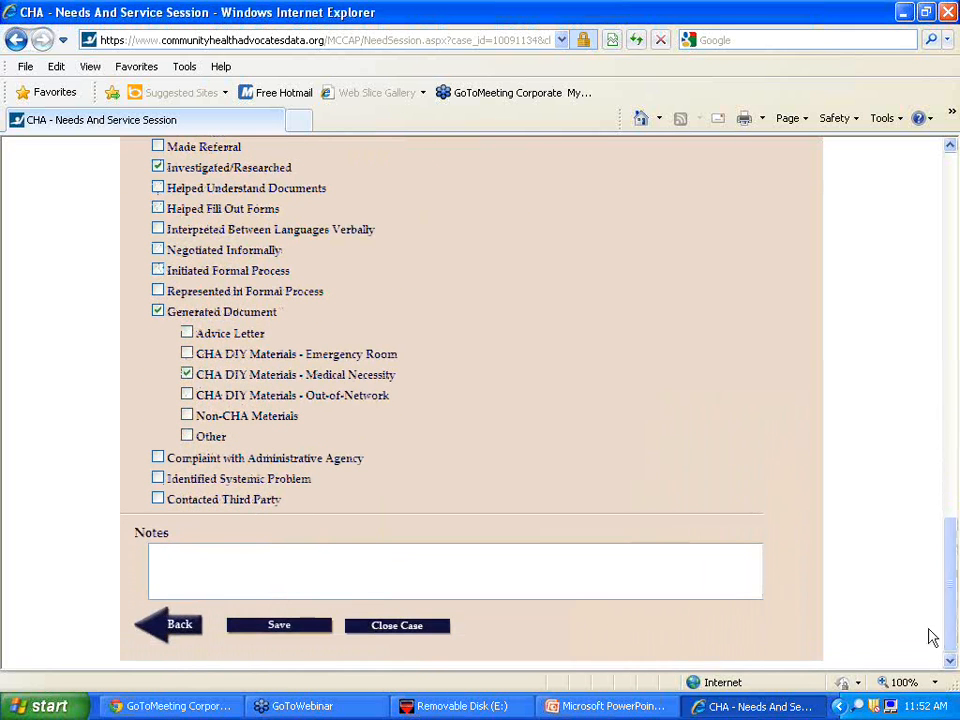
- Note the date 8/11/14 with the worker's initials and save the need and service session
click(426, 558)
text(a/11/14)
key(Caps_Lock)
text(EC)
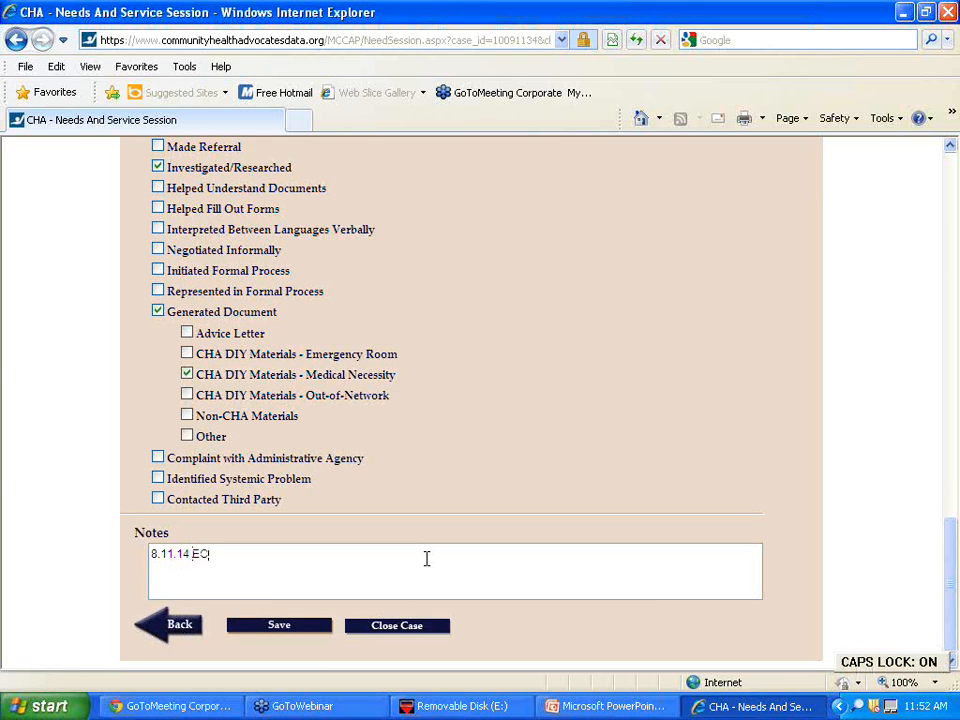
key(Return)
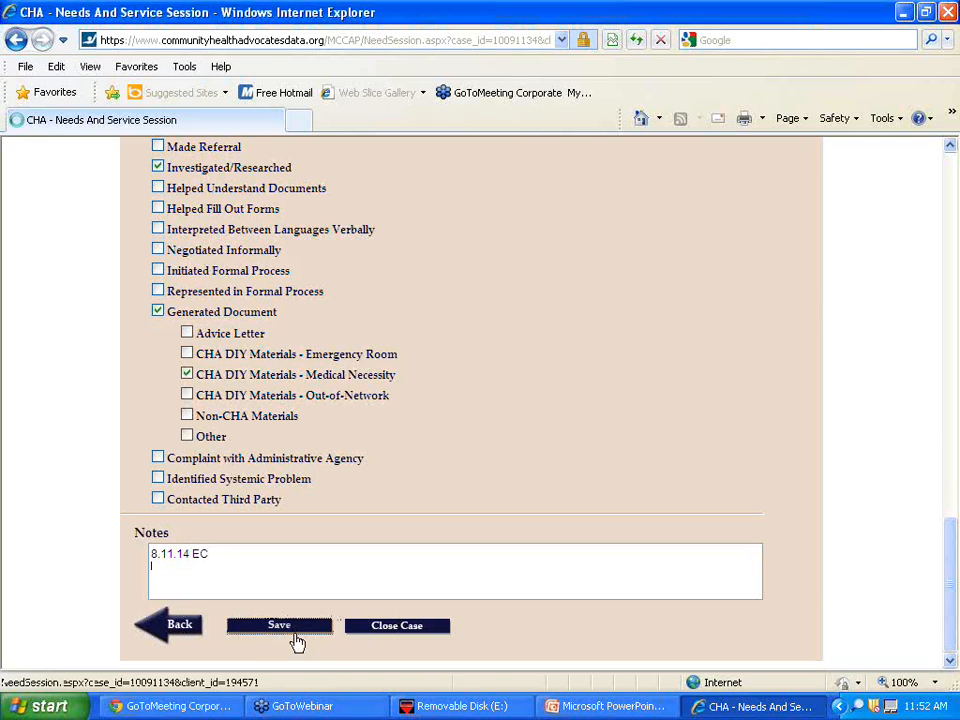
click(296, 637)
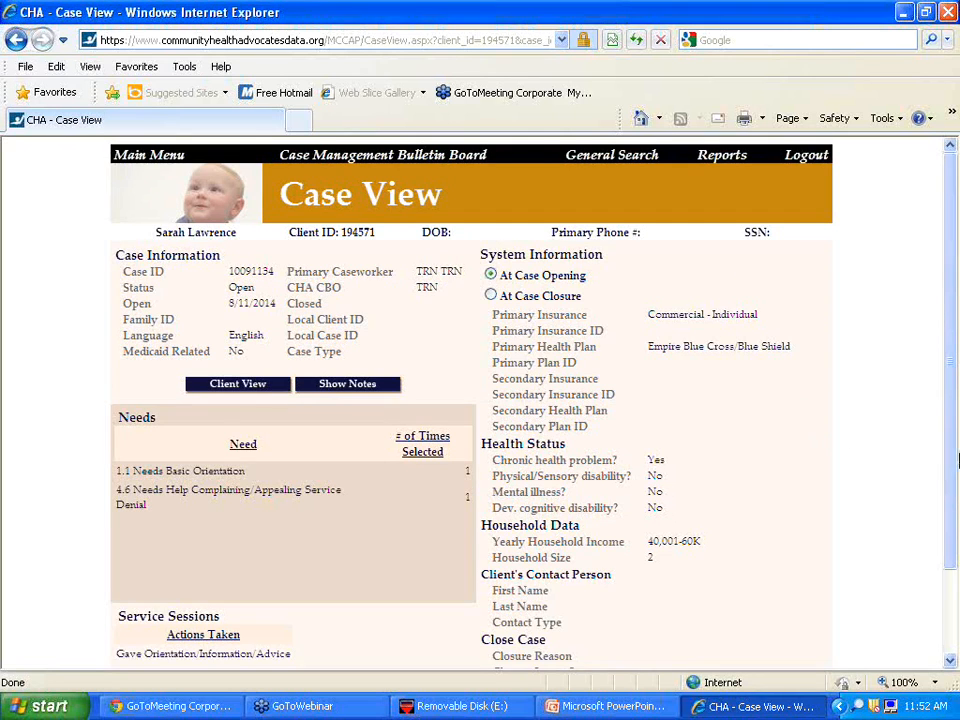
- Start closing the case from the bottom of Case View
drag(955, 461, 955, 607)
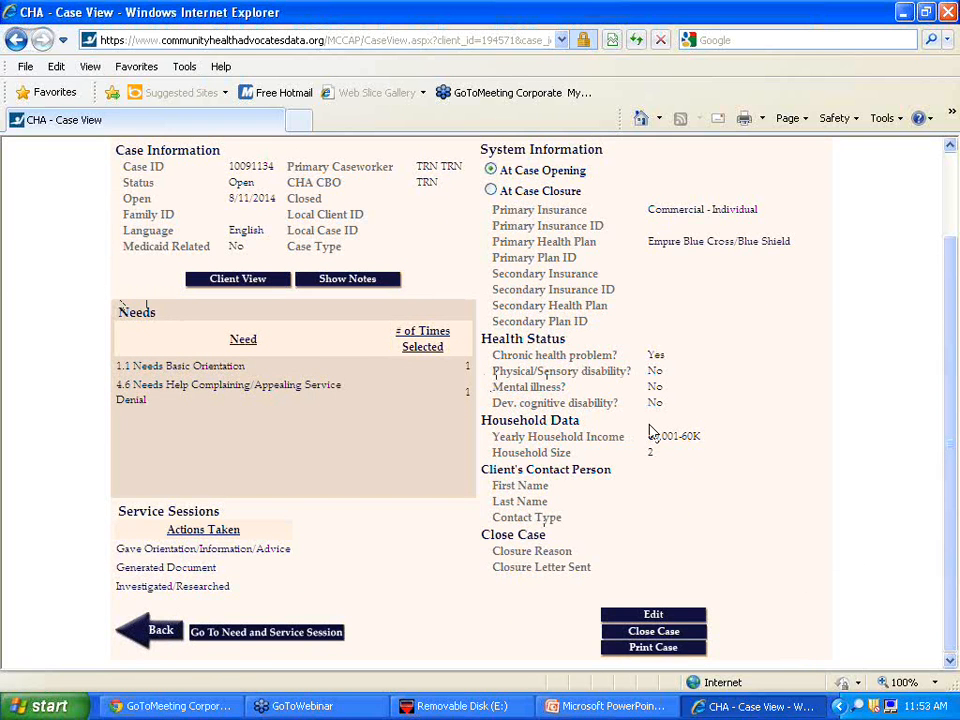
click(661, 638)
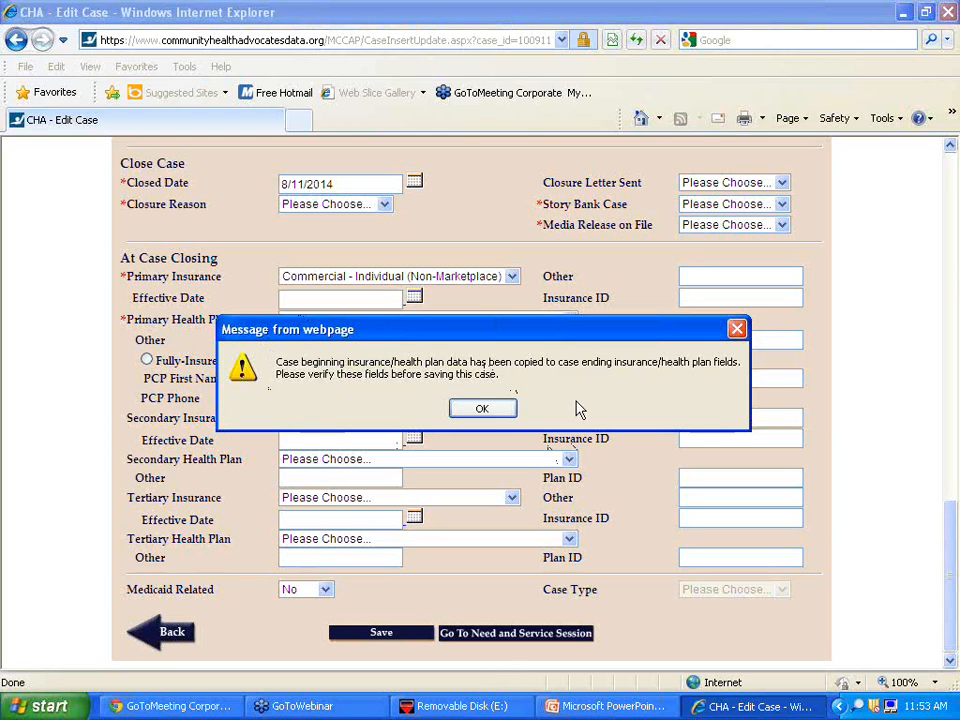
- Dismiss the copied insurance data notice and scroll down to the Close Case section
click(481, 411)
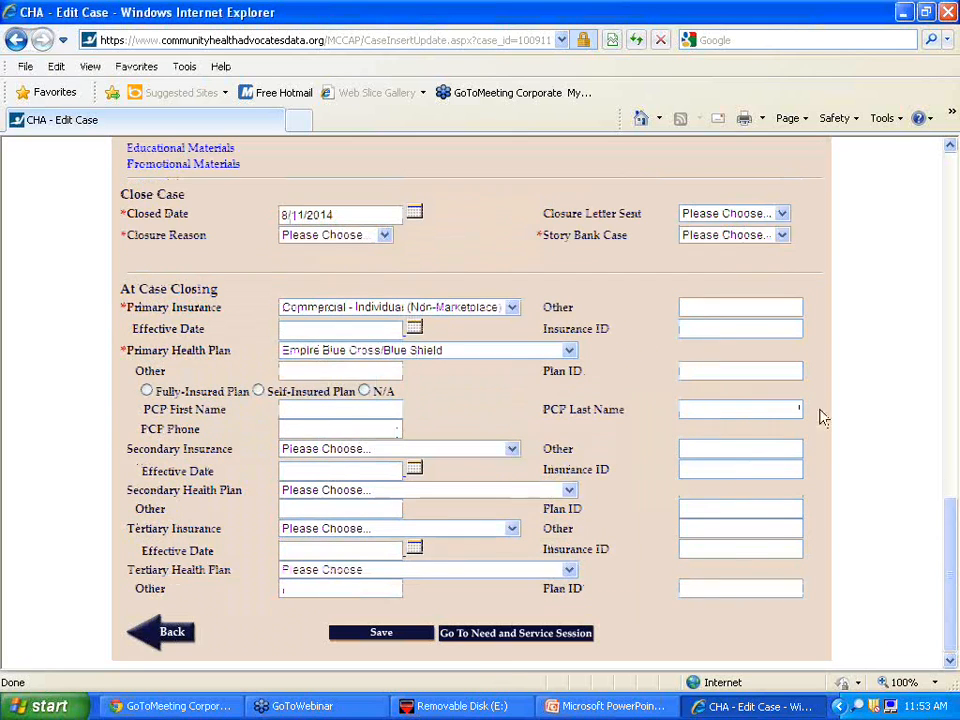
scroll(951, 565, up, 15)
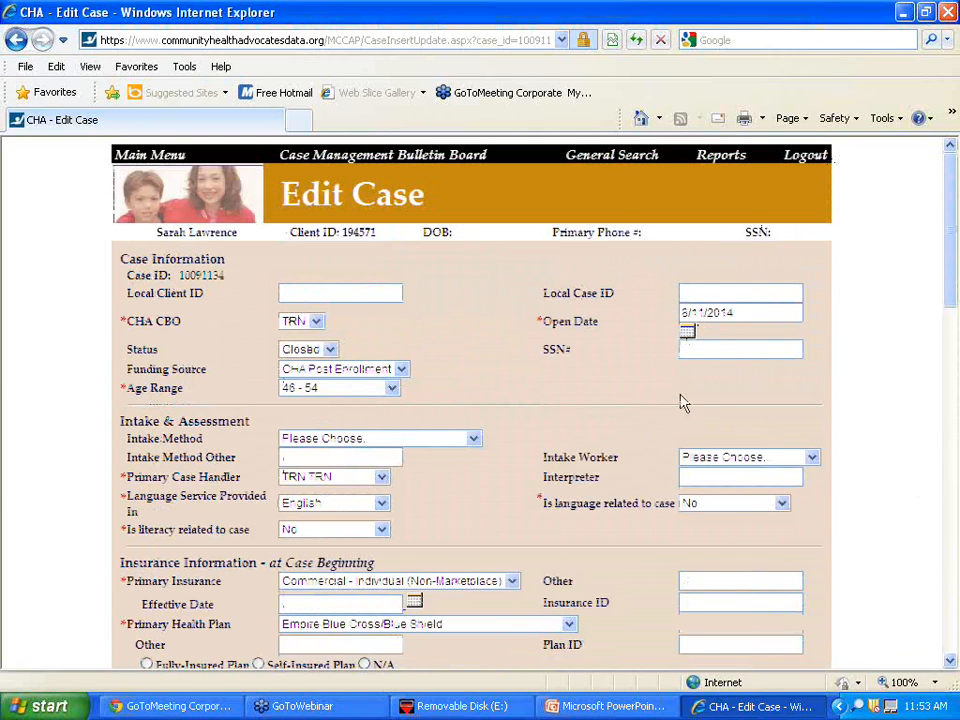
click(950, 661)
click(950, 662)
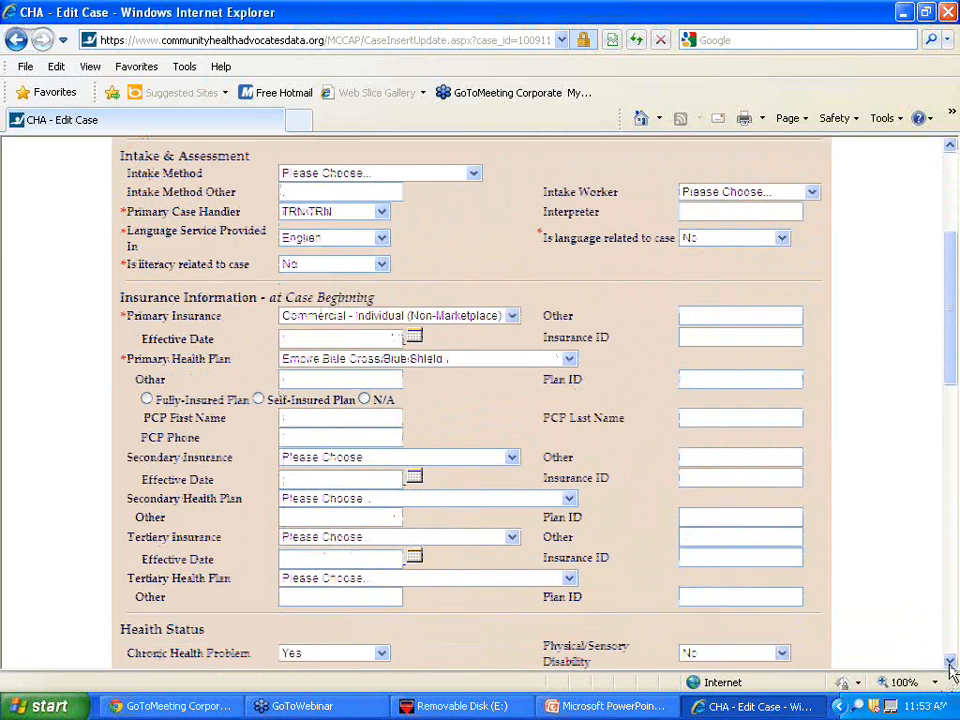
click(950, 662)
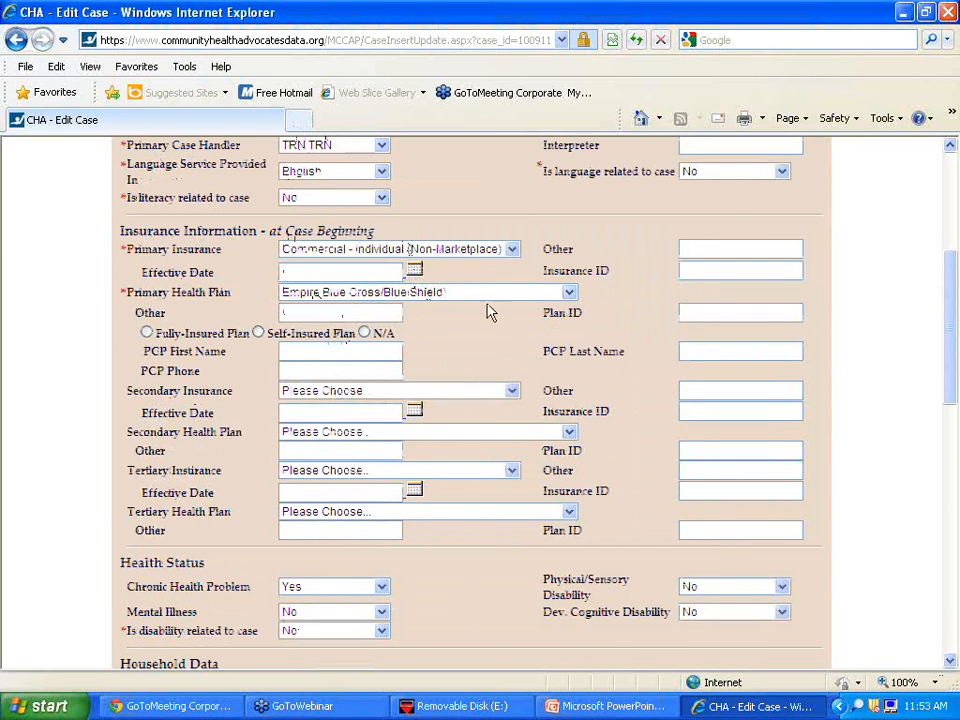
click(950, 661)
click(950, 661)
click(950, 661)
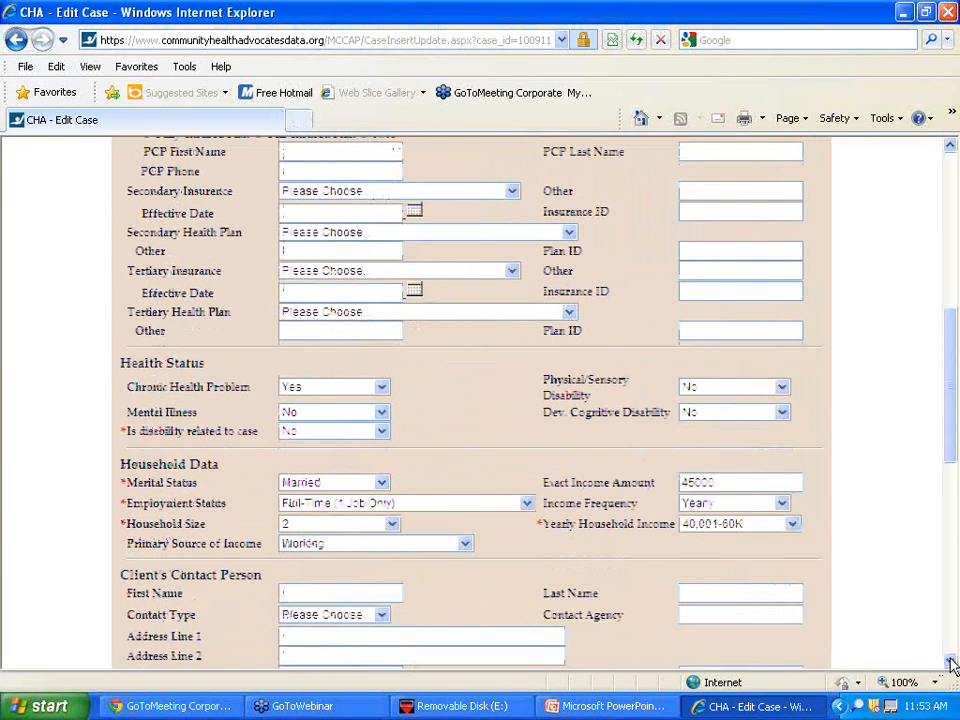
click(950, 661)
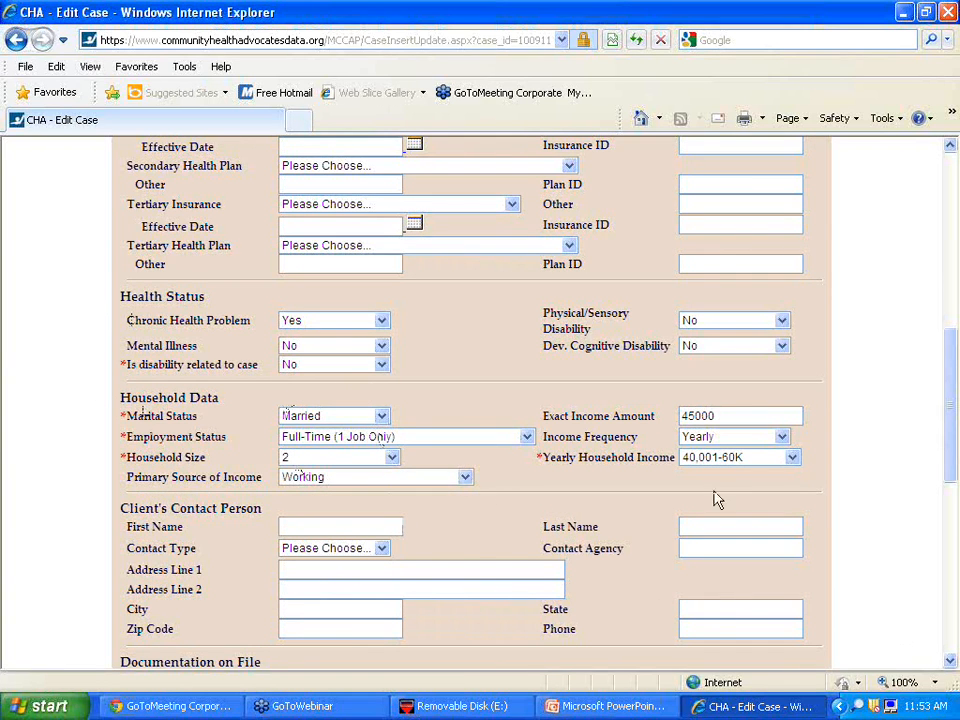
click(951, 660)
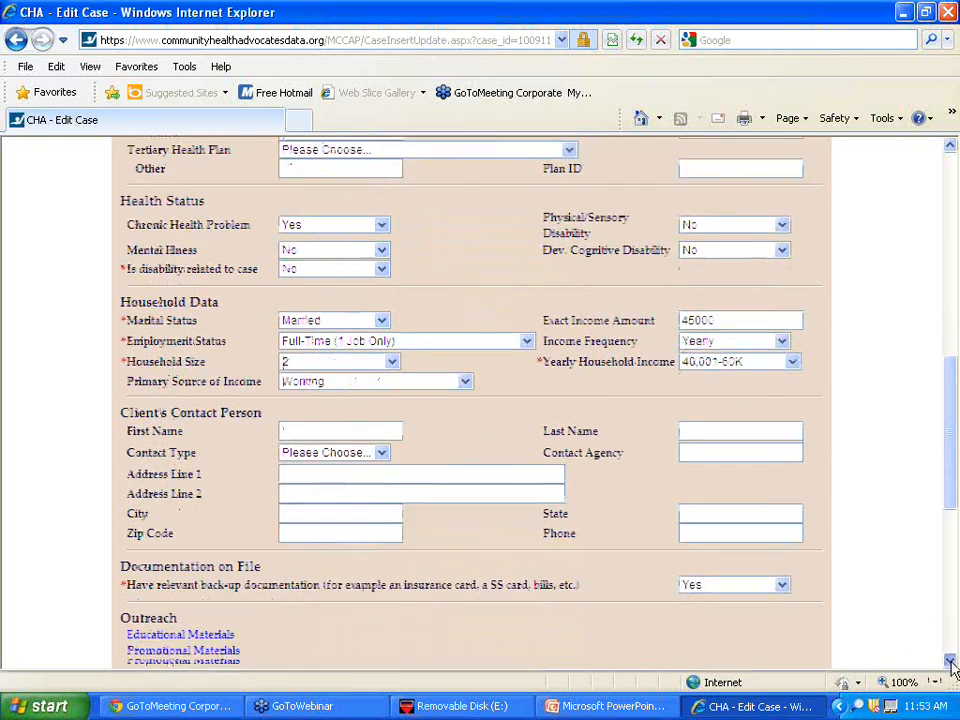
drag(951, 663, 951, 663)
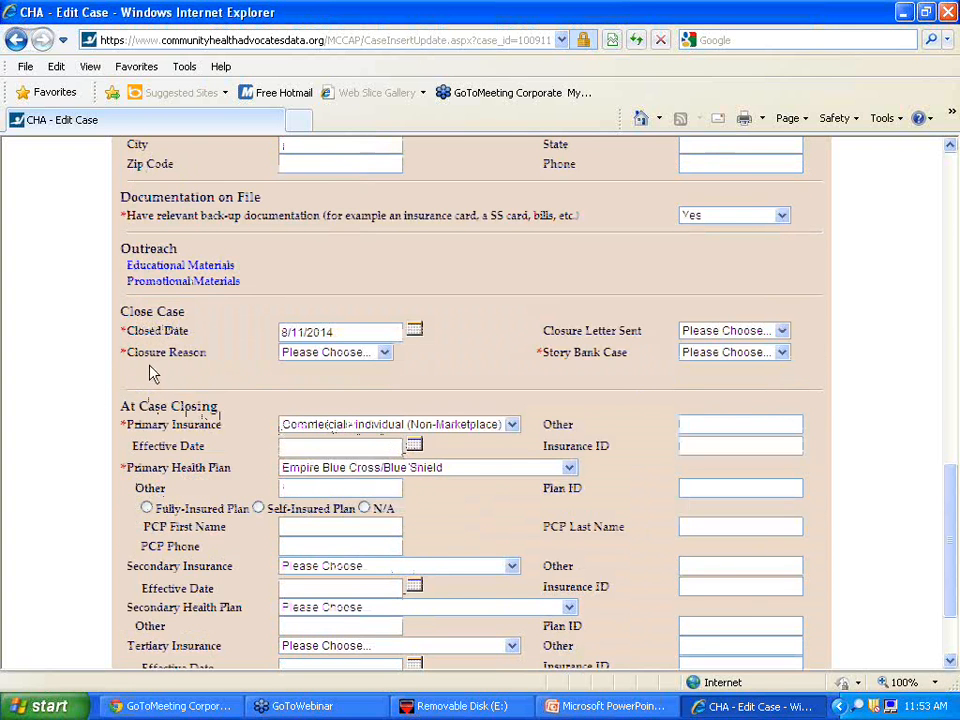
click(313, 358)
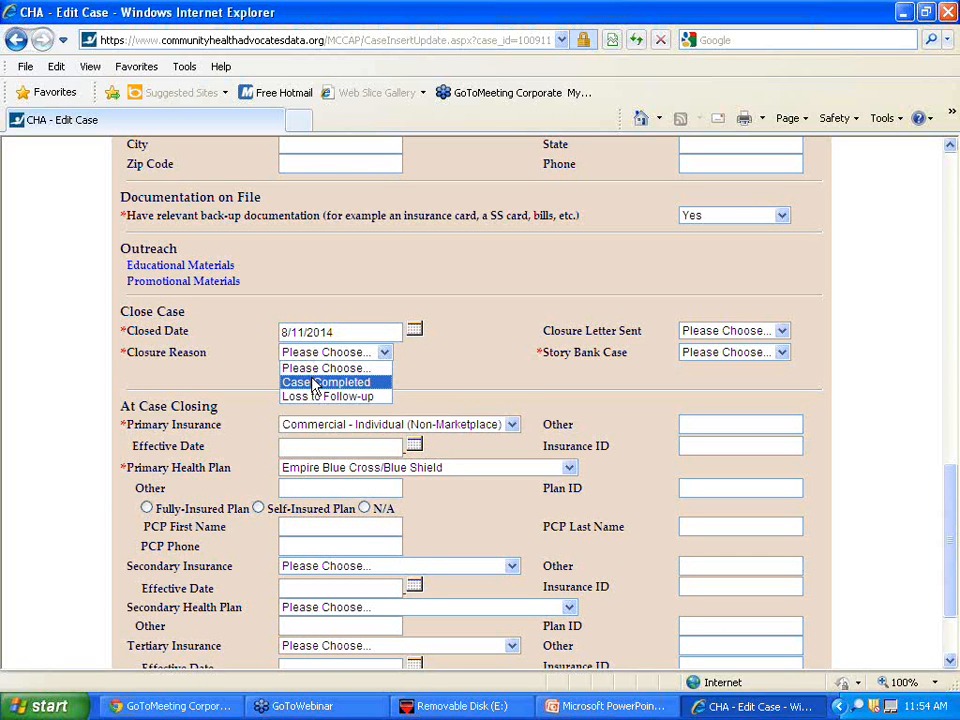
- Set Closure Reason to Case Completed, Story Bank Case to No, and Closure Letter Sent to No
click(314, 383)
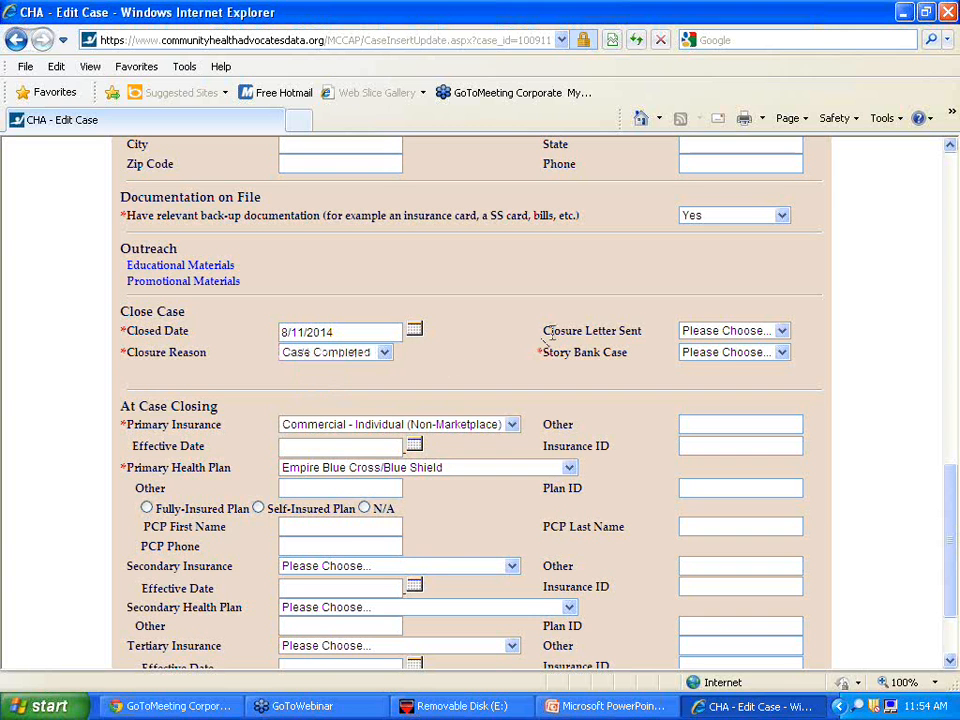
click(718, 358)
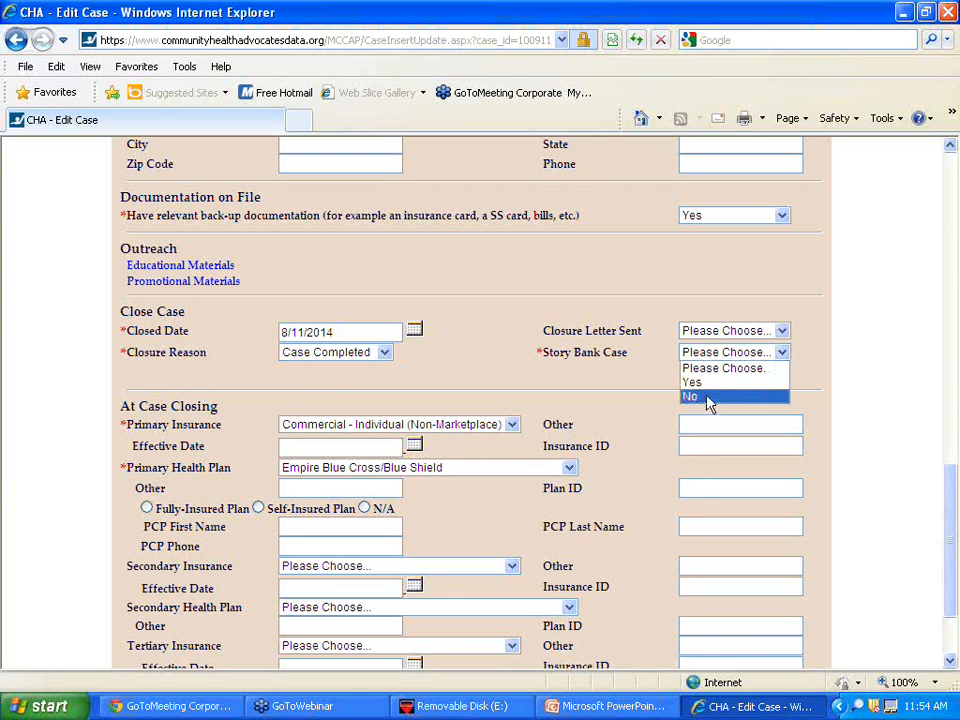
click(708, 398)
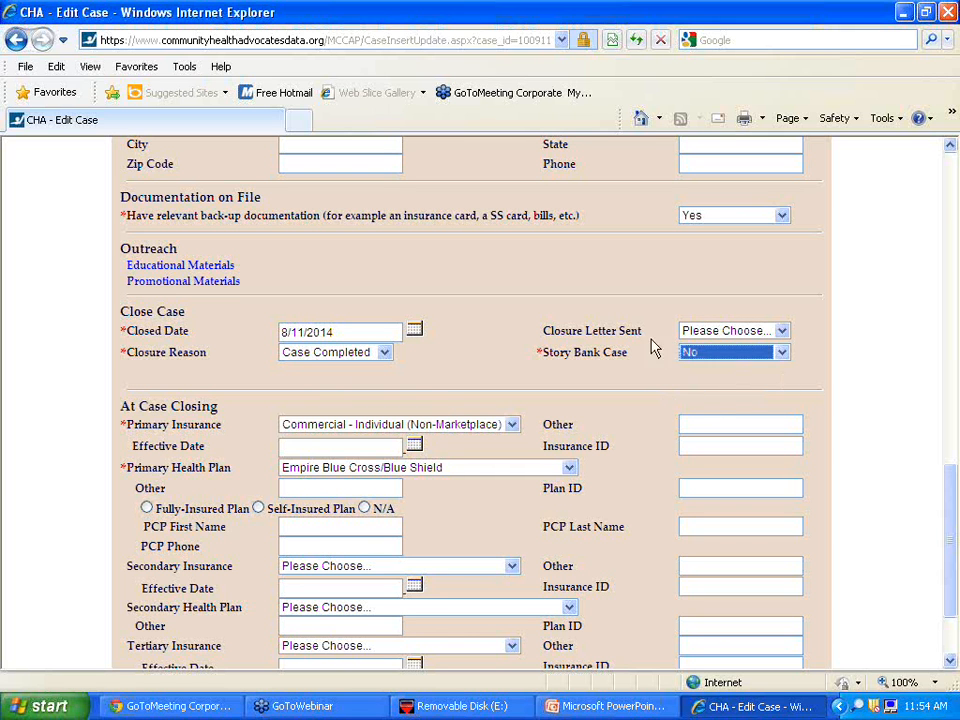
click(715, 332)
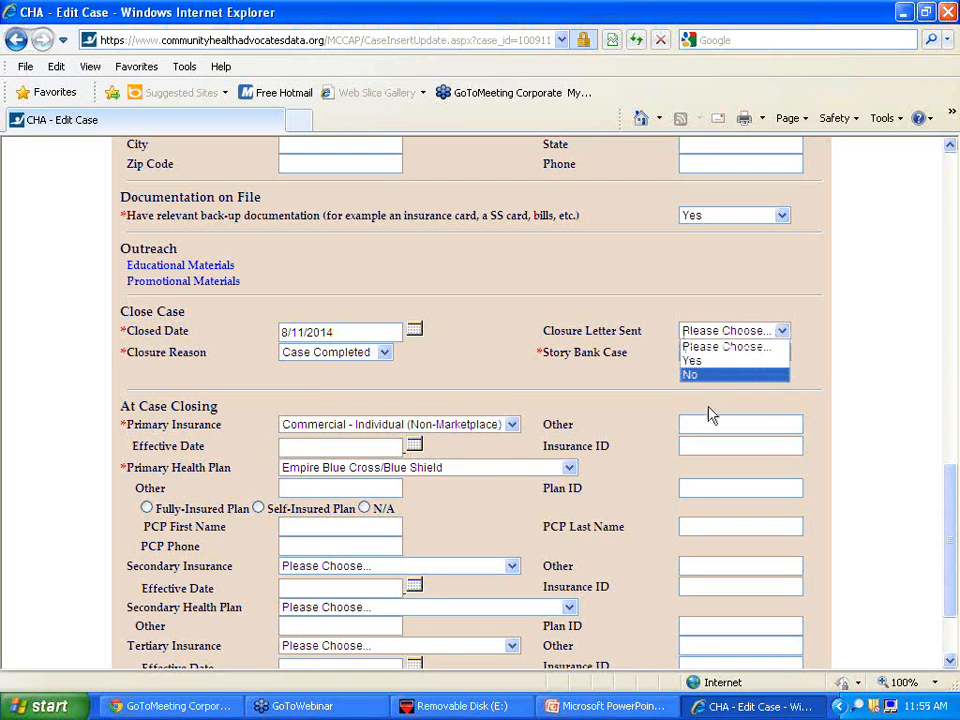
click(710, 376)
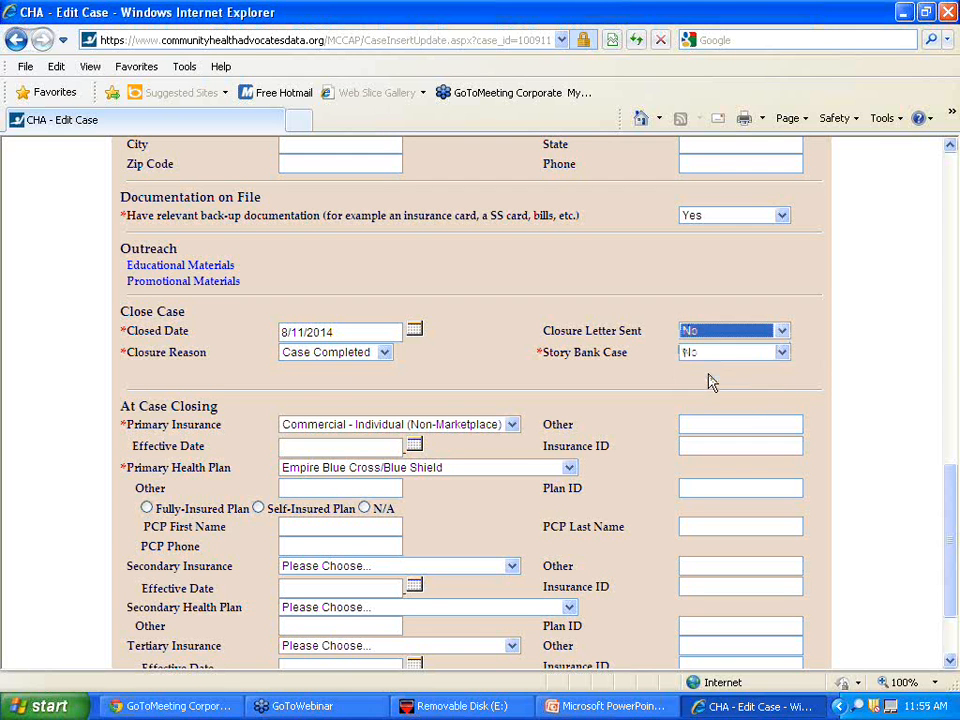
click(708, 381)
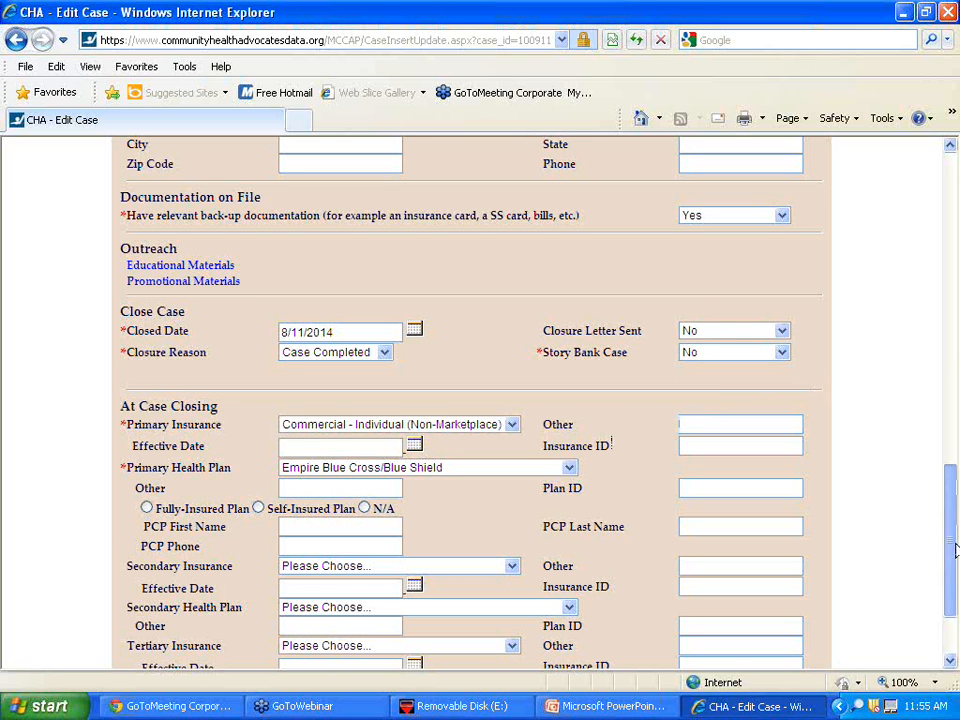
drag(955, 550, 957, 595)
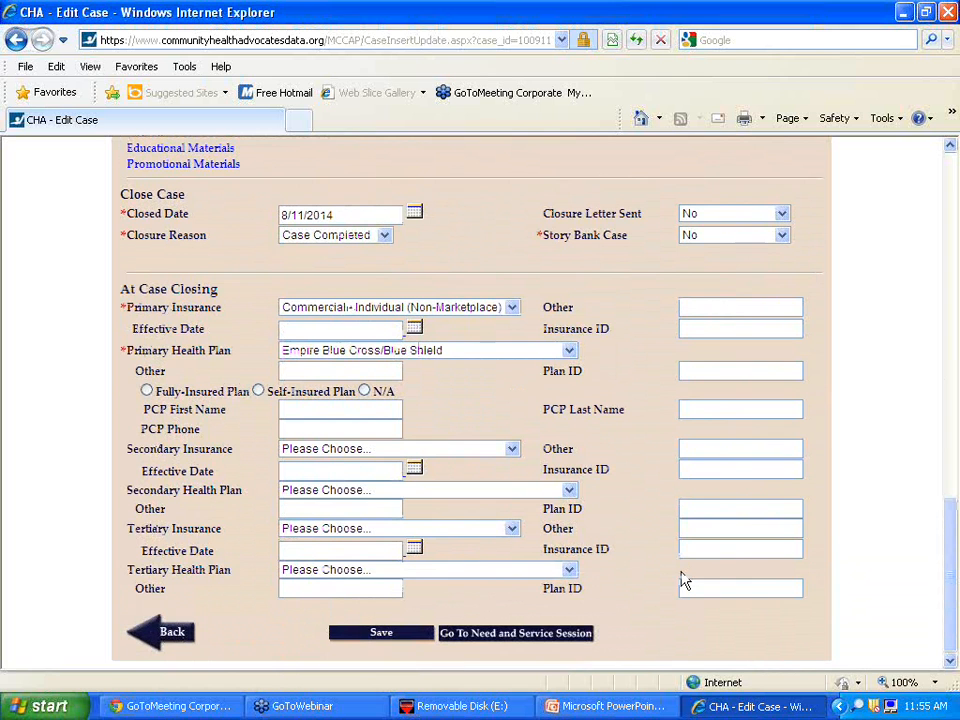
- Review the need and service session page, return to the edit form, and save the closure
click(472, 640)
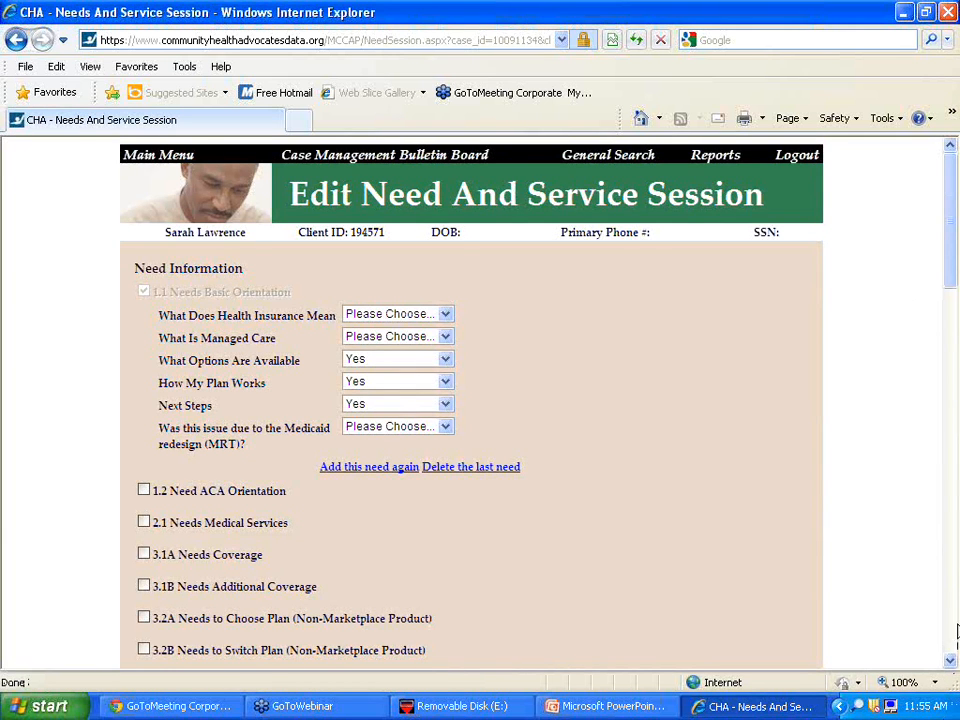
click(950, 661)
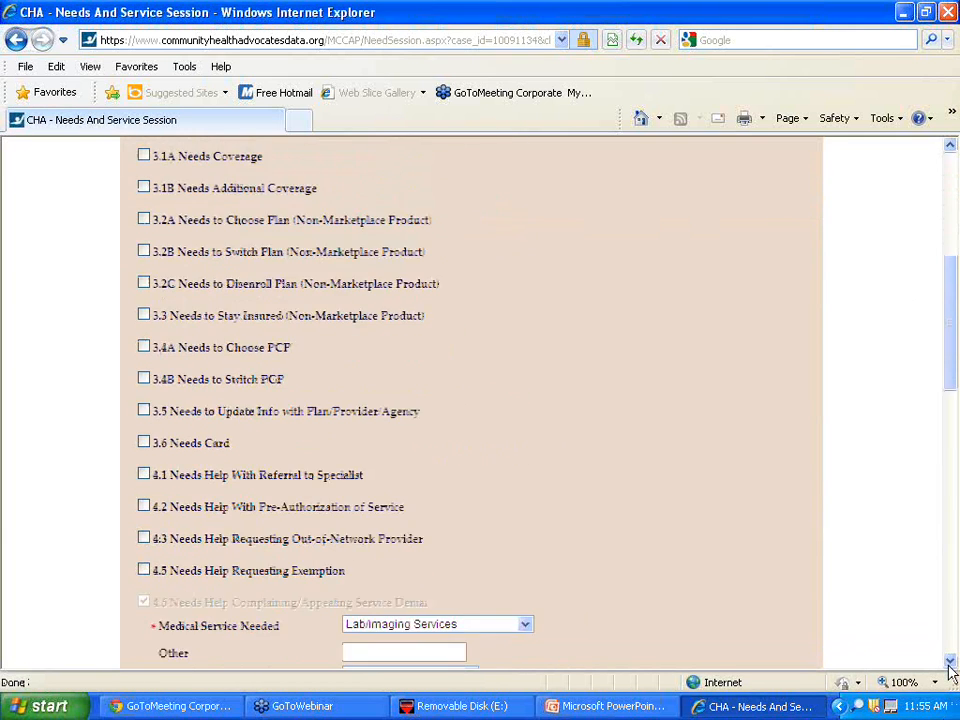
drag(950, 661, 950, 663)
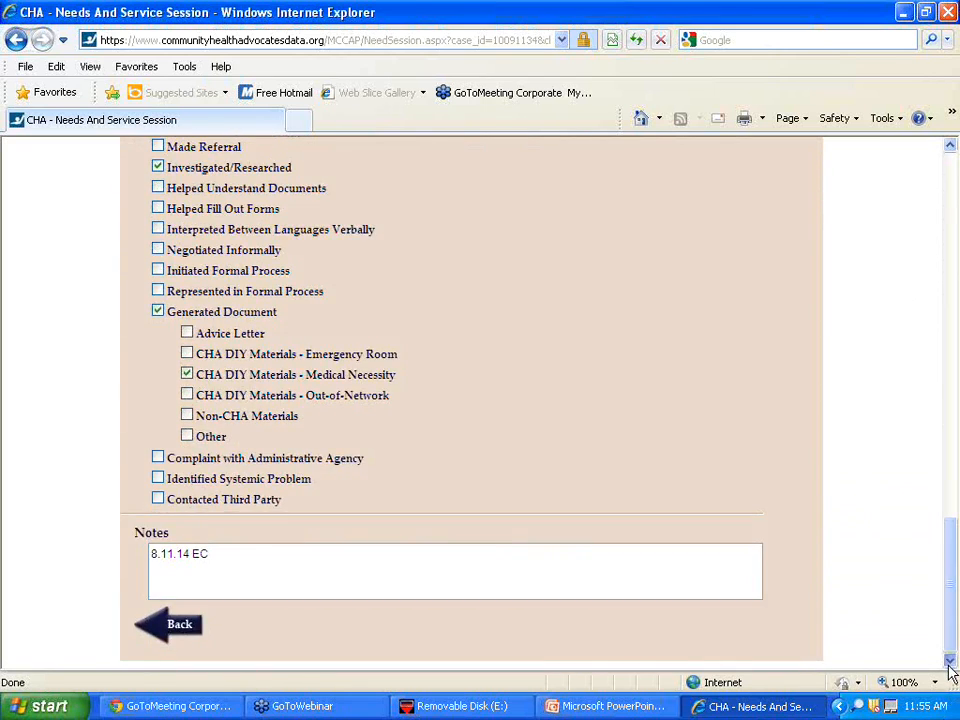
click(194, 629)
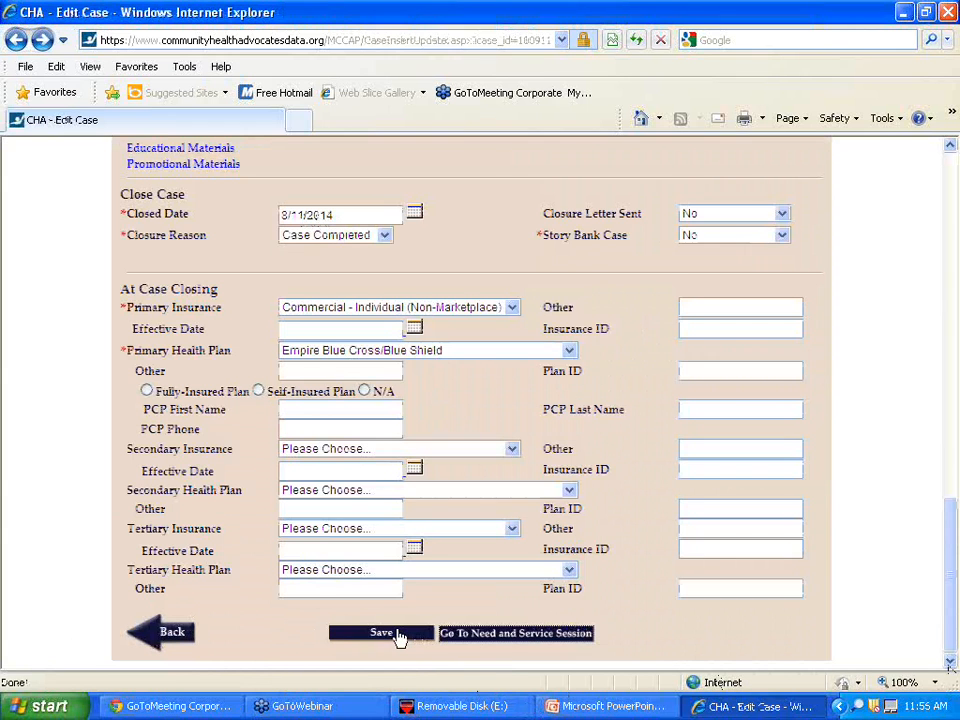
click(398, 634)
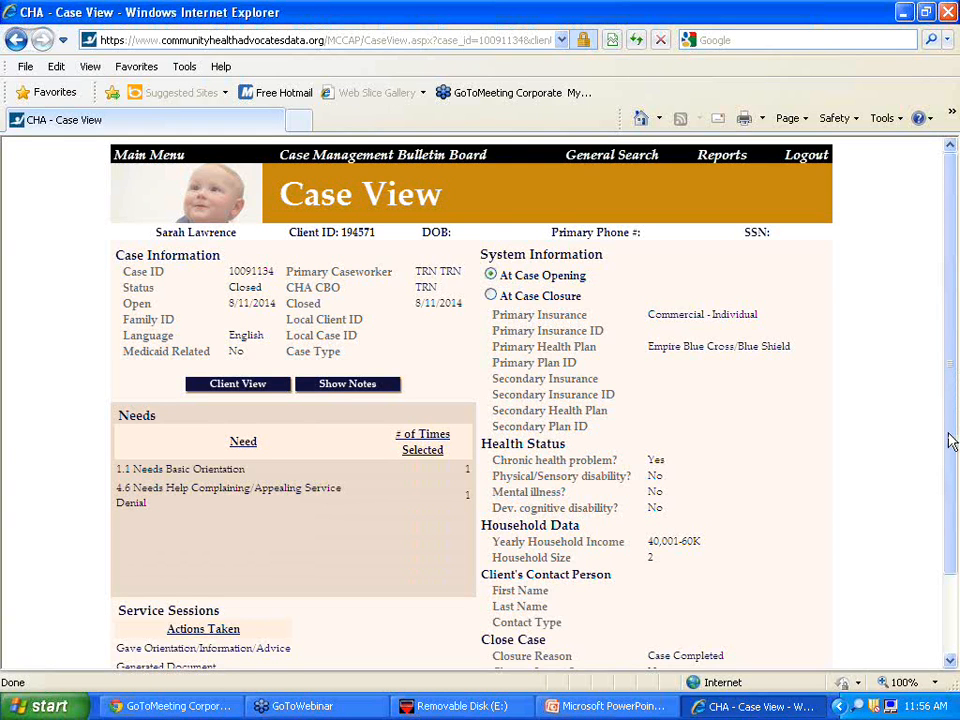
- Open the client's overview page showing the closed case, then switch to the PowerPoint deck
drag(956, 440, 956, 575)
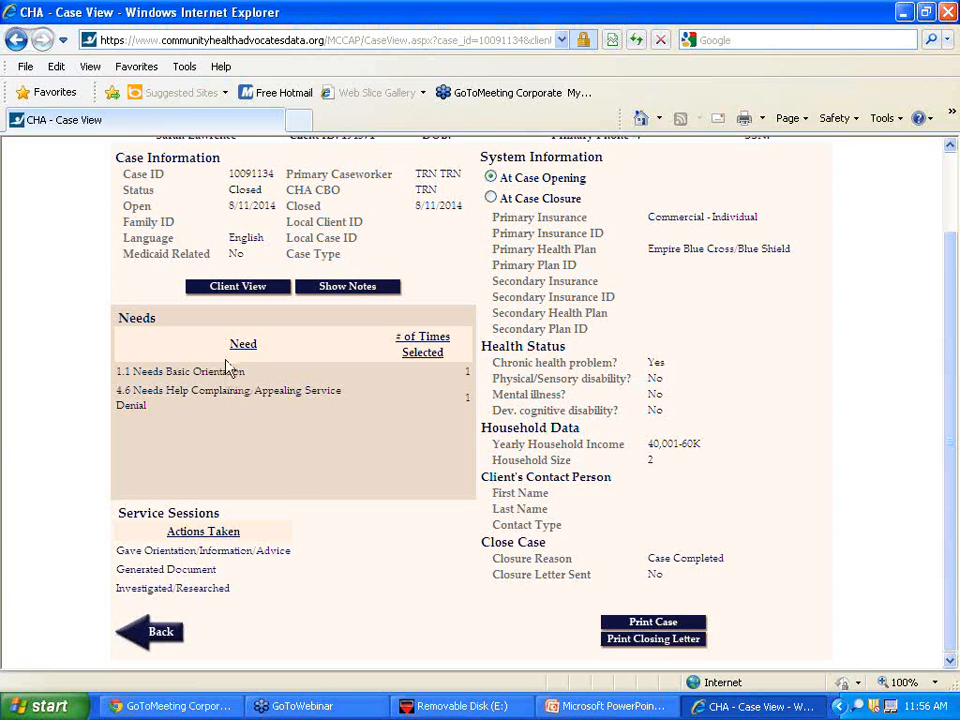
click(240, 289)
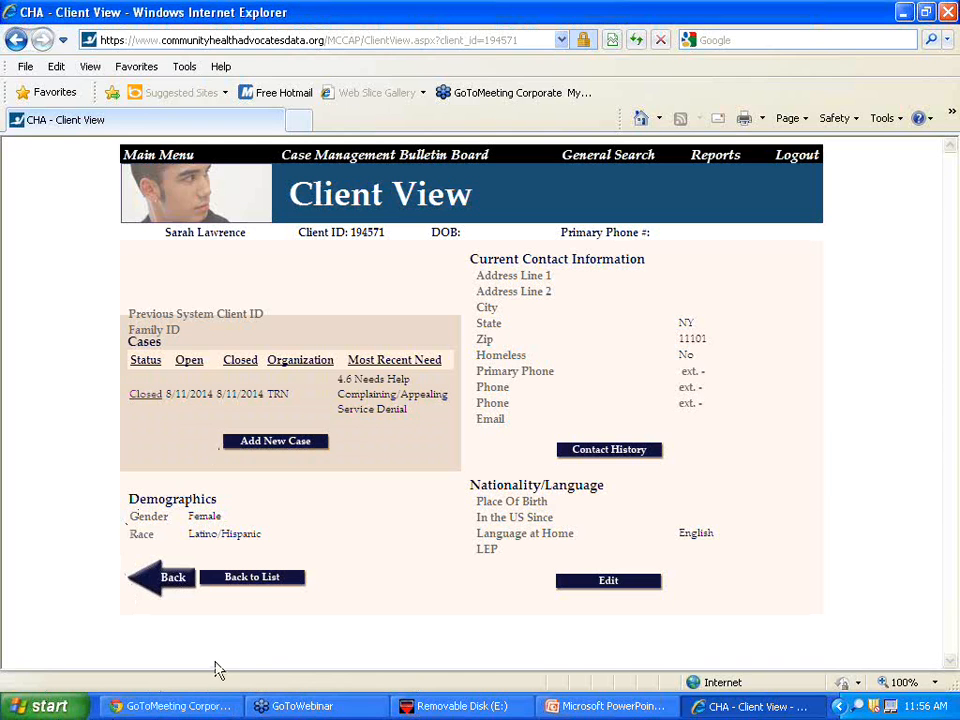
click(612, 706)
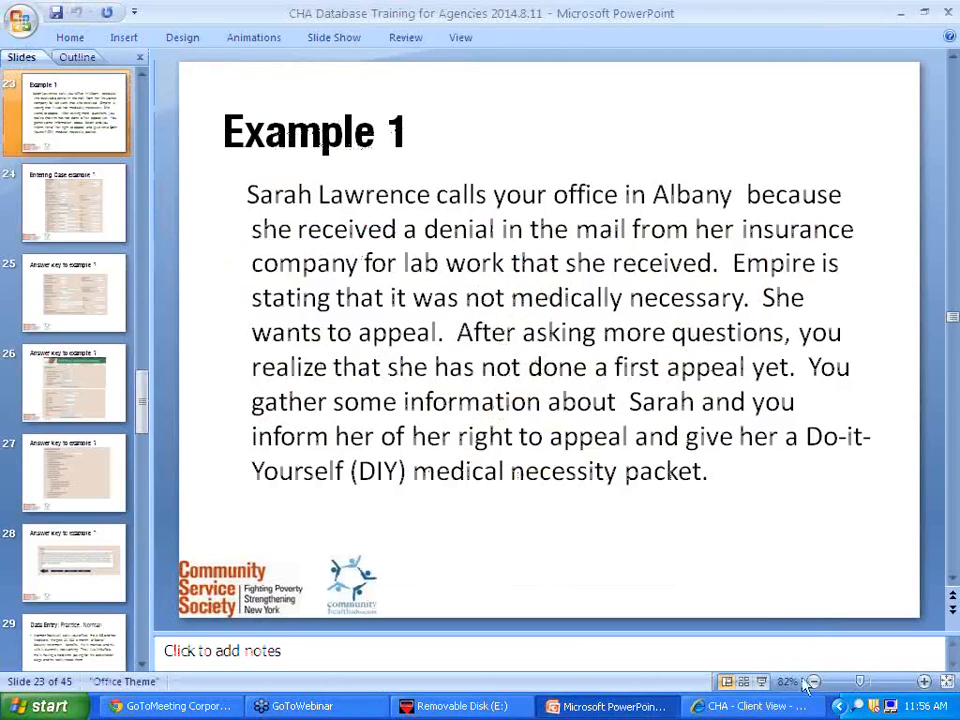
- Start the slide show from Example 1 and advance three slides to the practice service session form
click(770, 681)
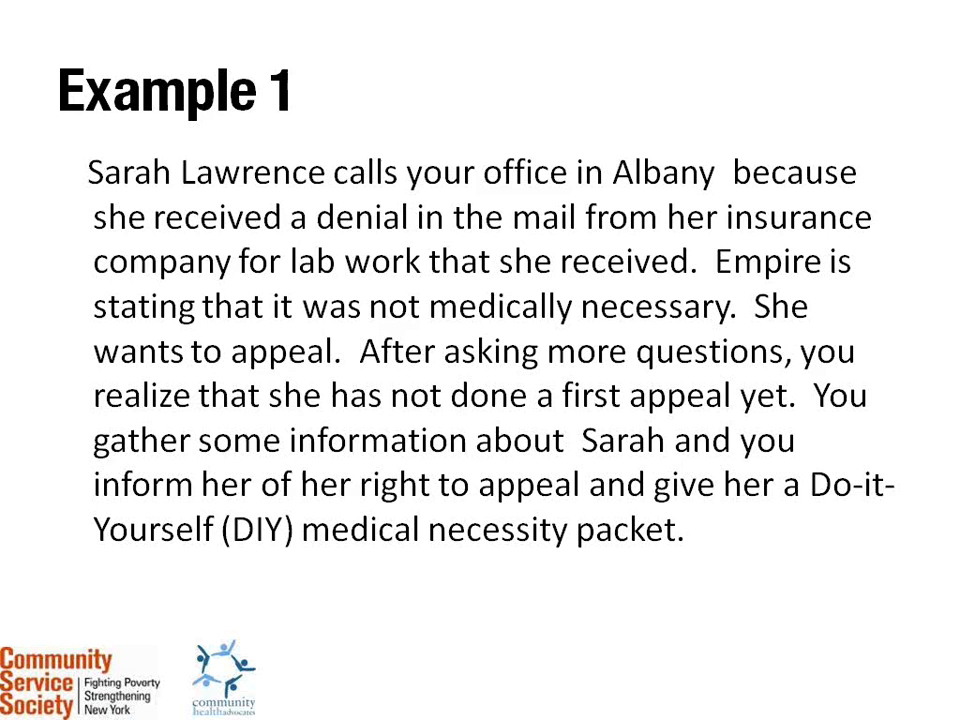
key(Right)
key(Right)
key(Right)
key(Right)
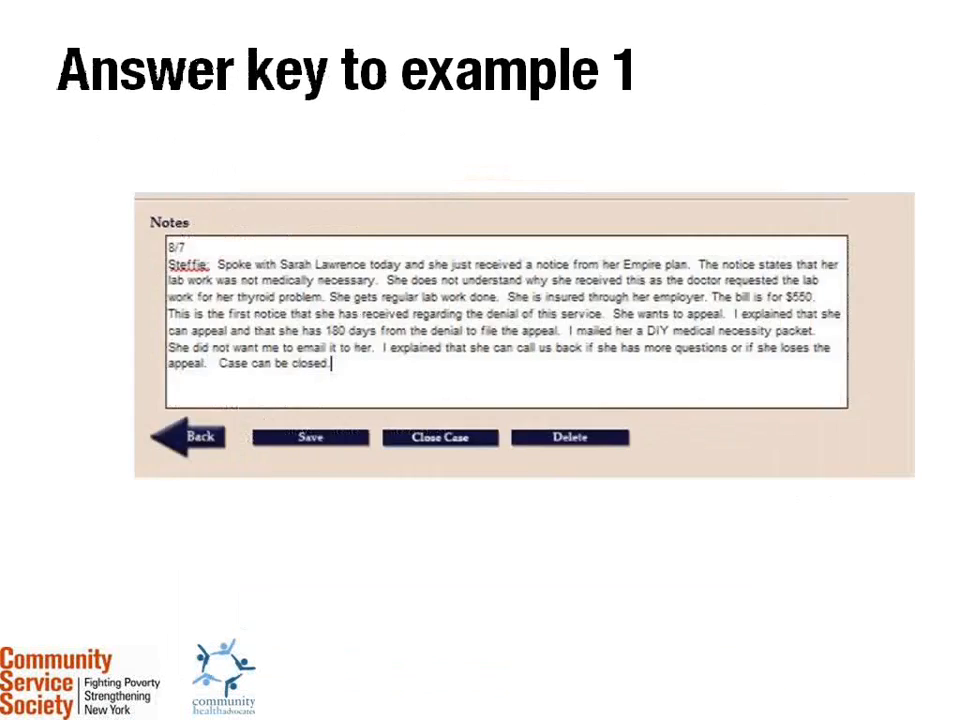
key(Right)
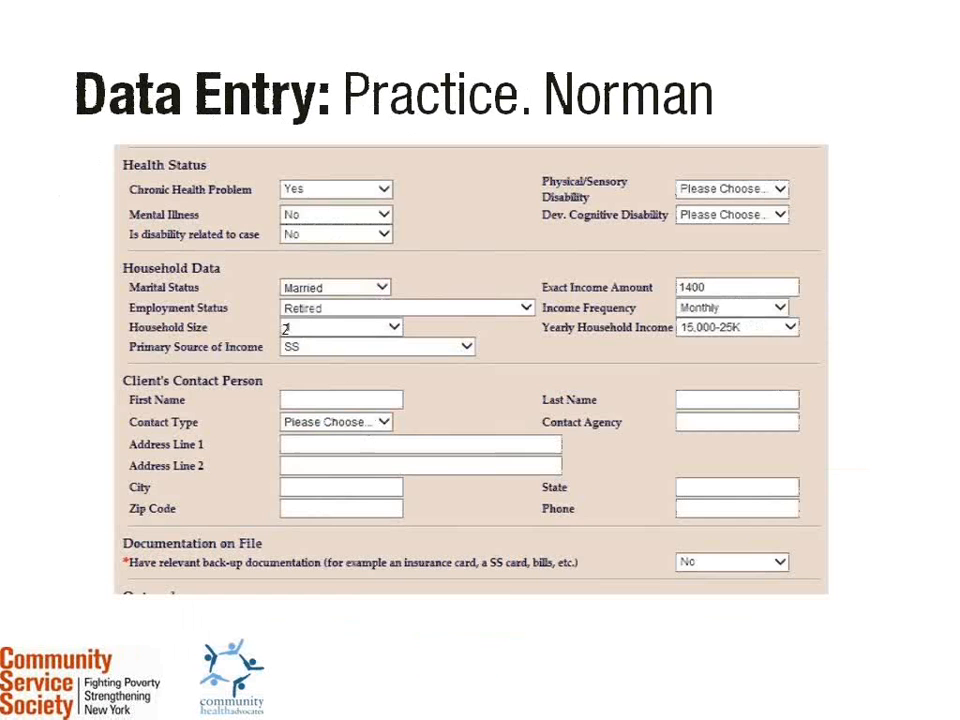
key(Right)
key(Right)
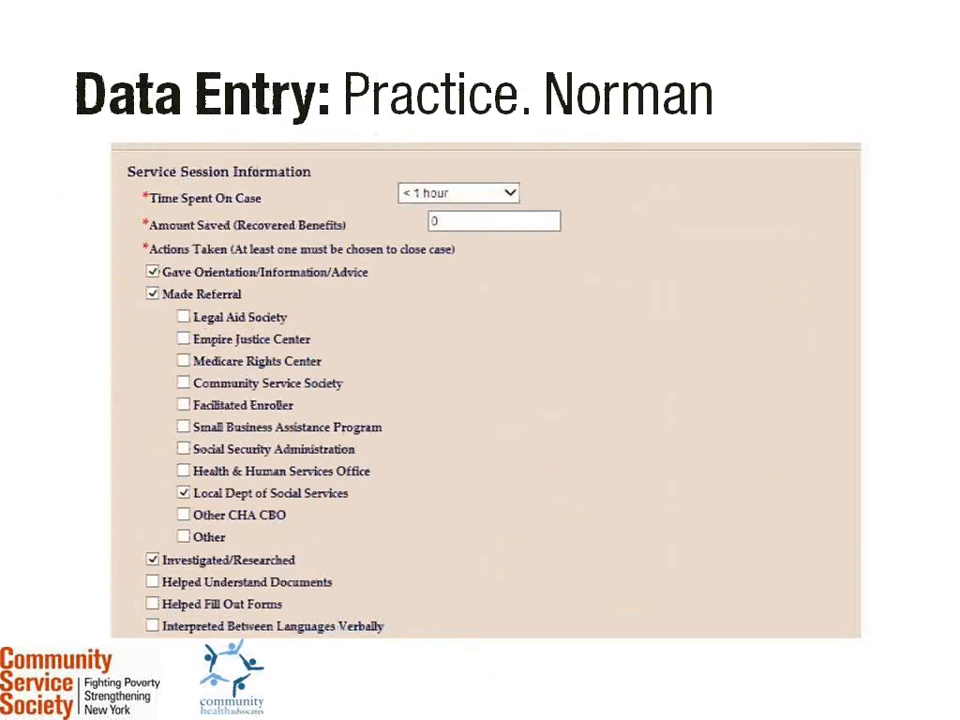